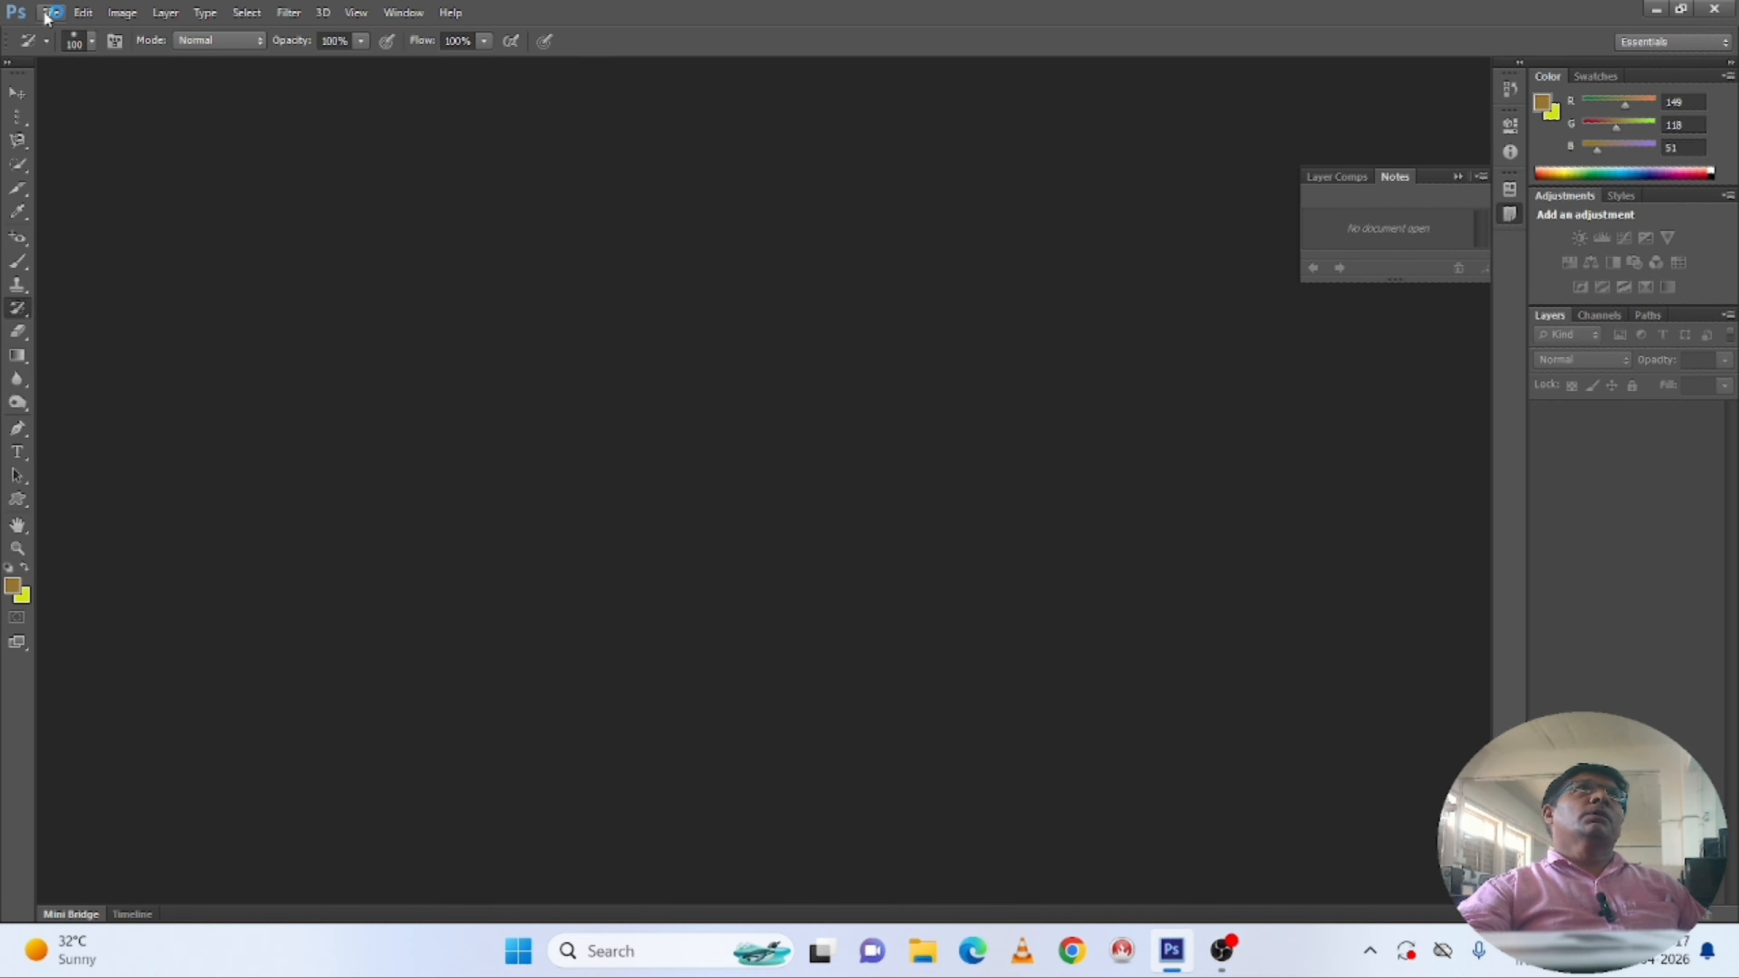
# Create a new 1024 x 768 pixel RGB document based on the Web preset, with its resolution changed and a white background.
pyautogui.click(47, 16)
pyautogui.click(71, 35)
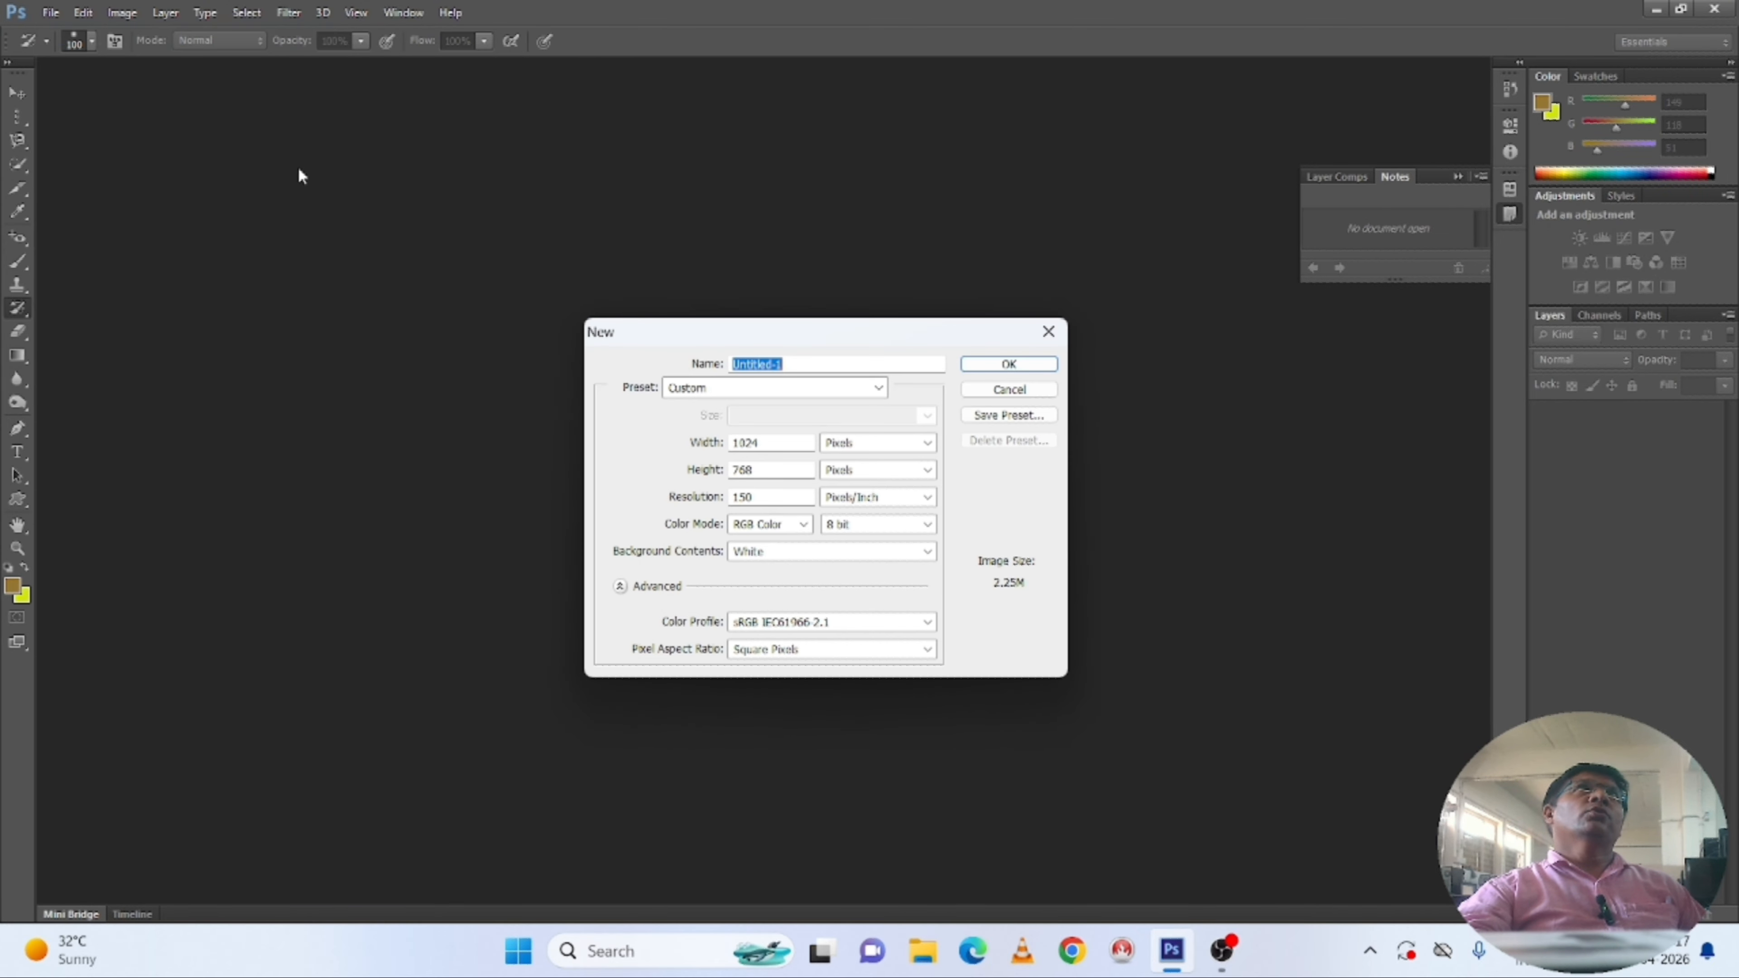
pyautogui.click(699, 389)
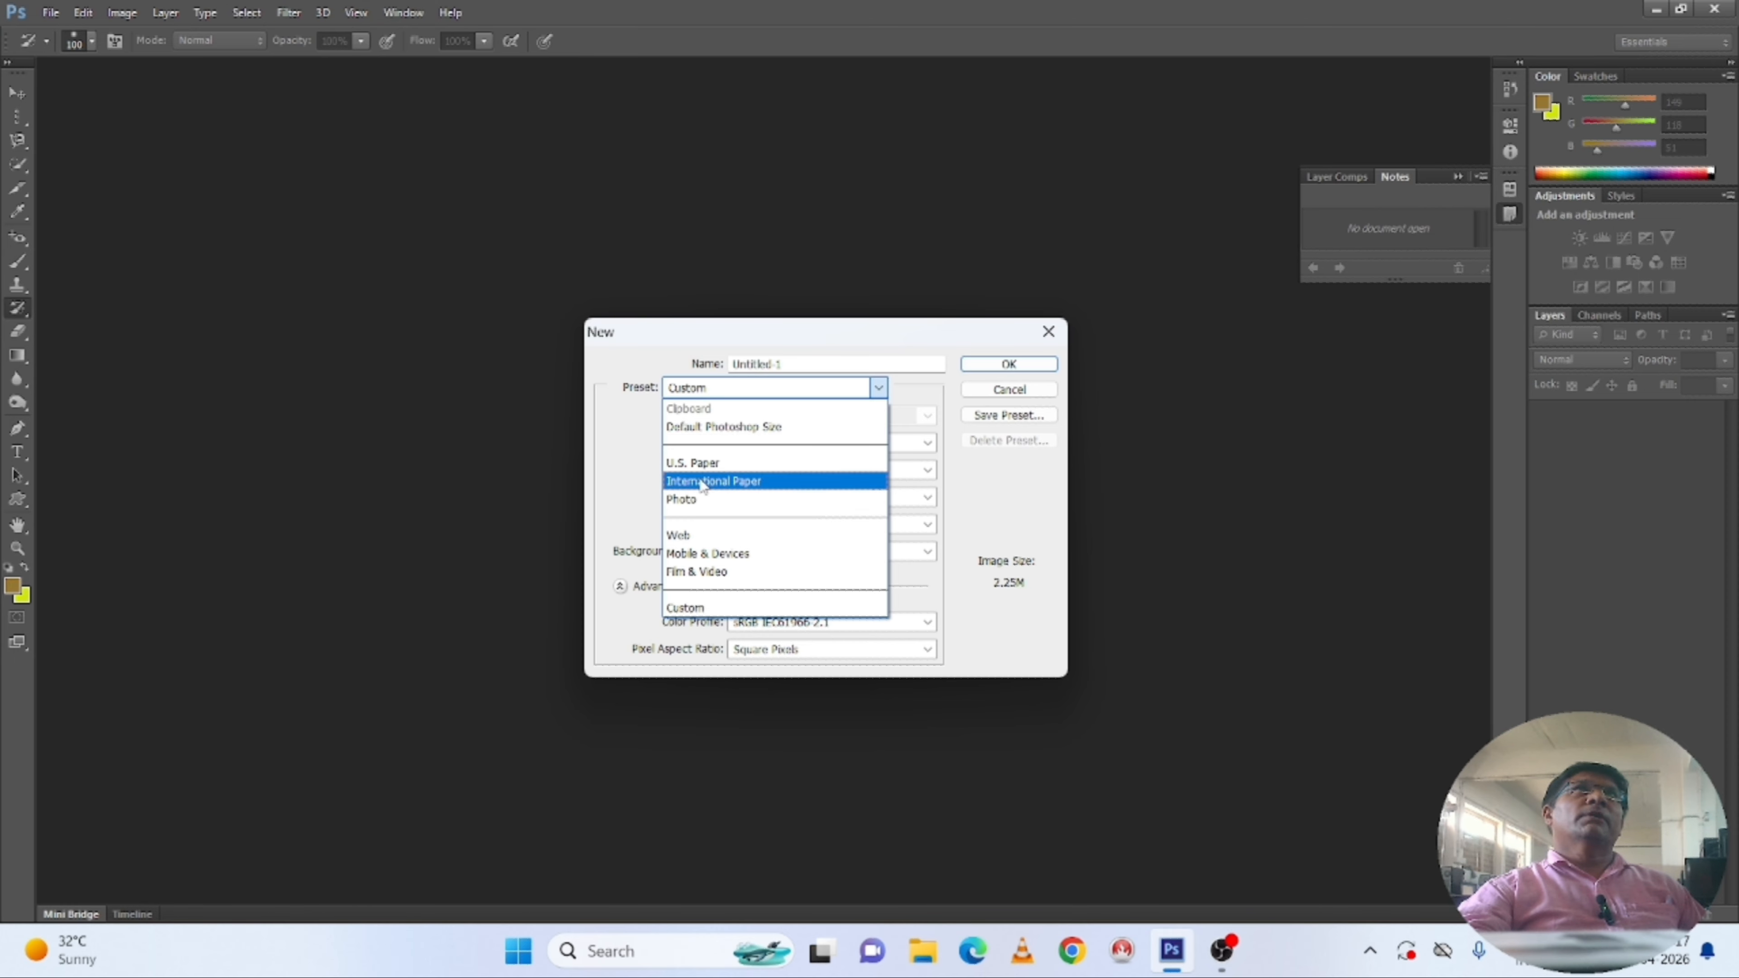
pyautogui.click(692, 536)
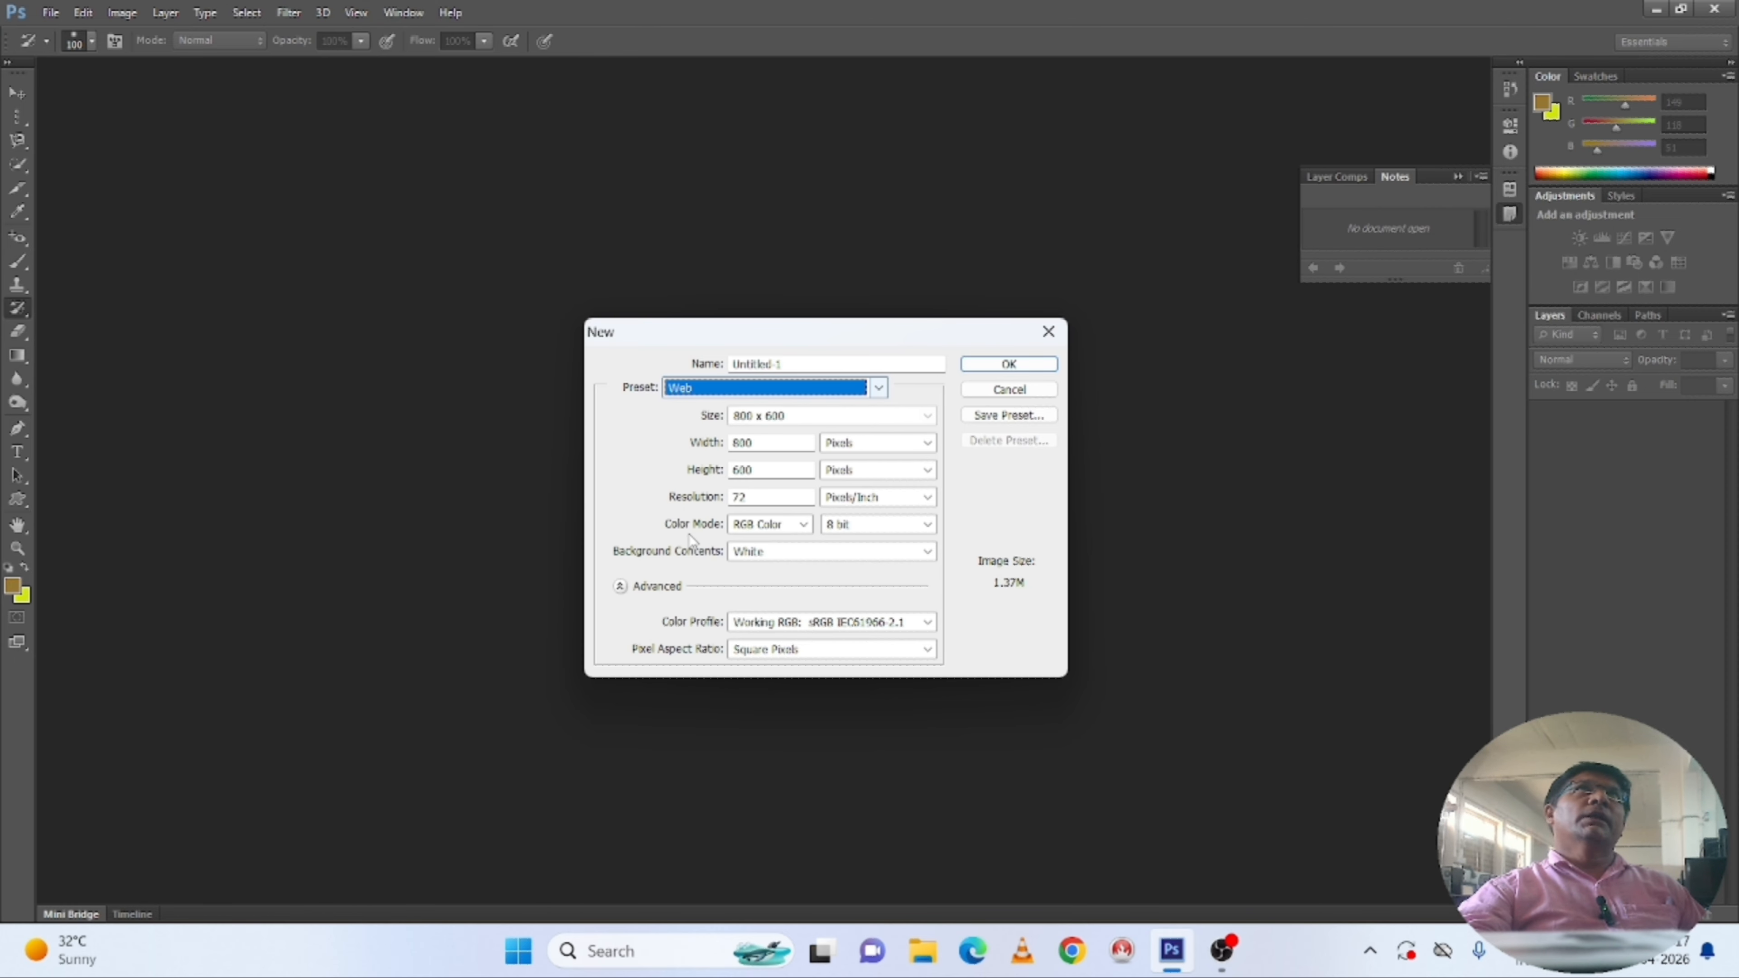
pyautogui.click(782, 421)
pyautogui.click(781, 453)
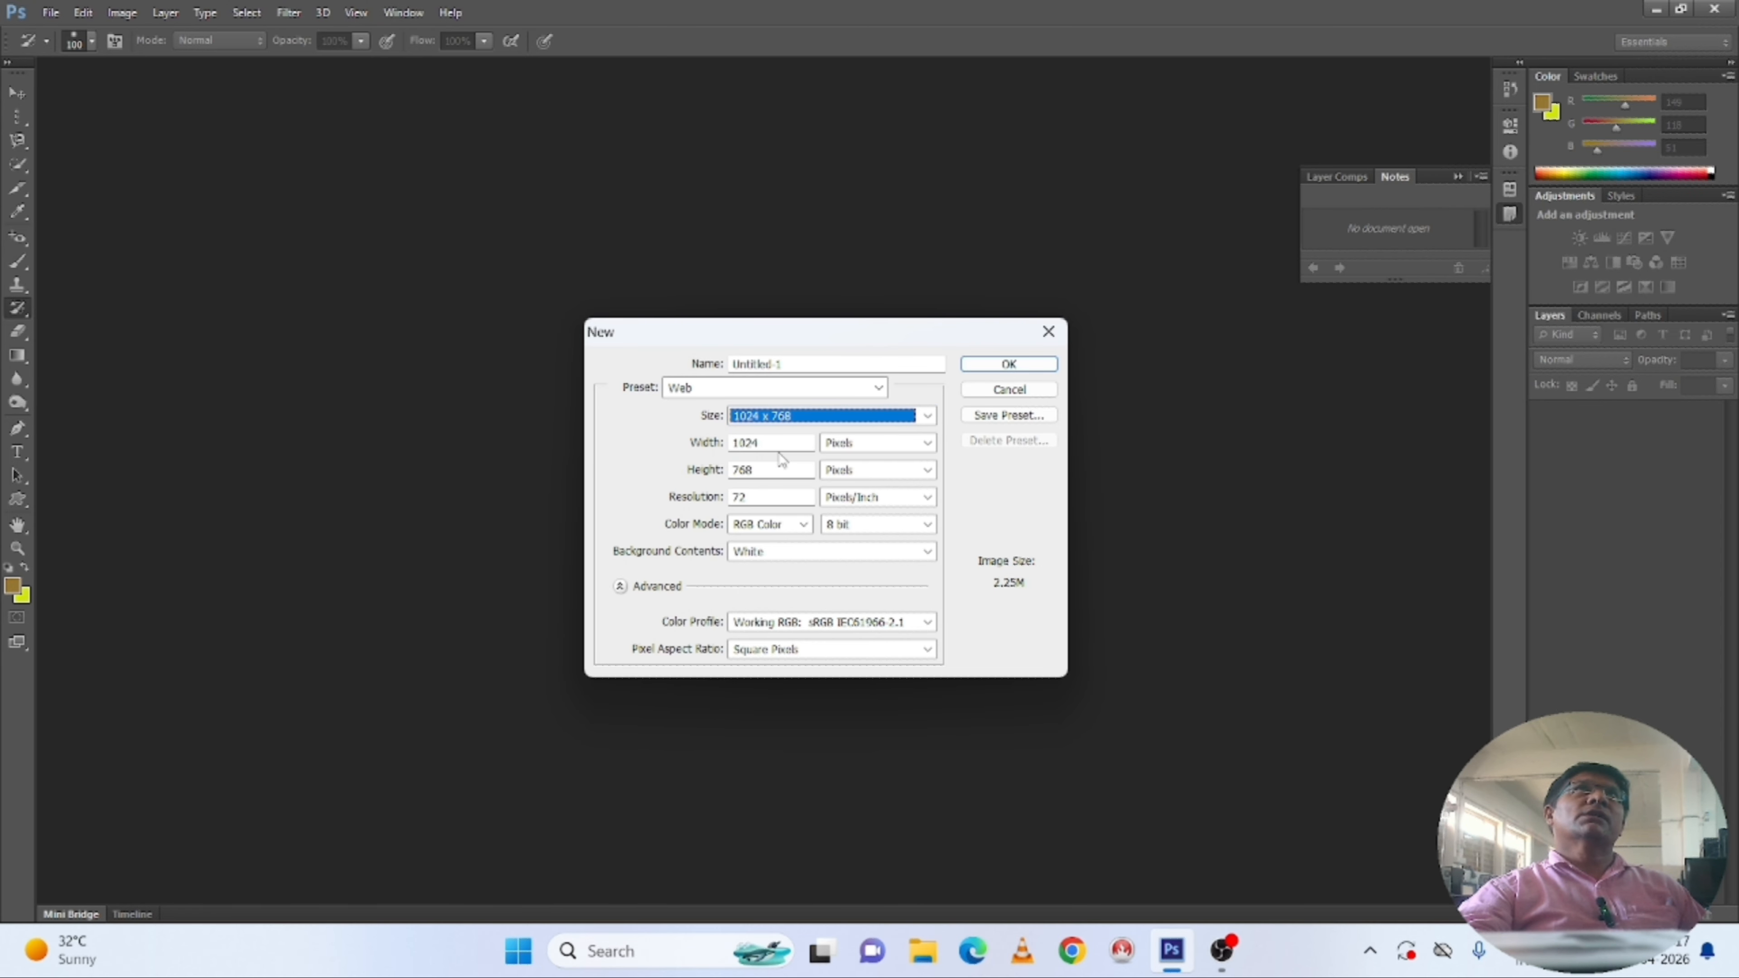
pyautogui.click(767, 497)
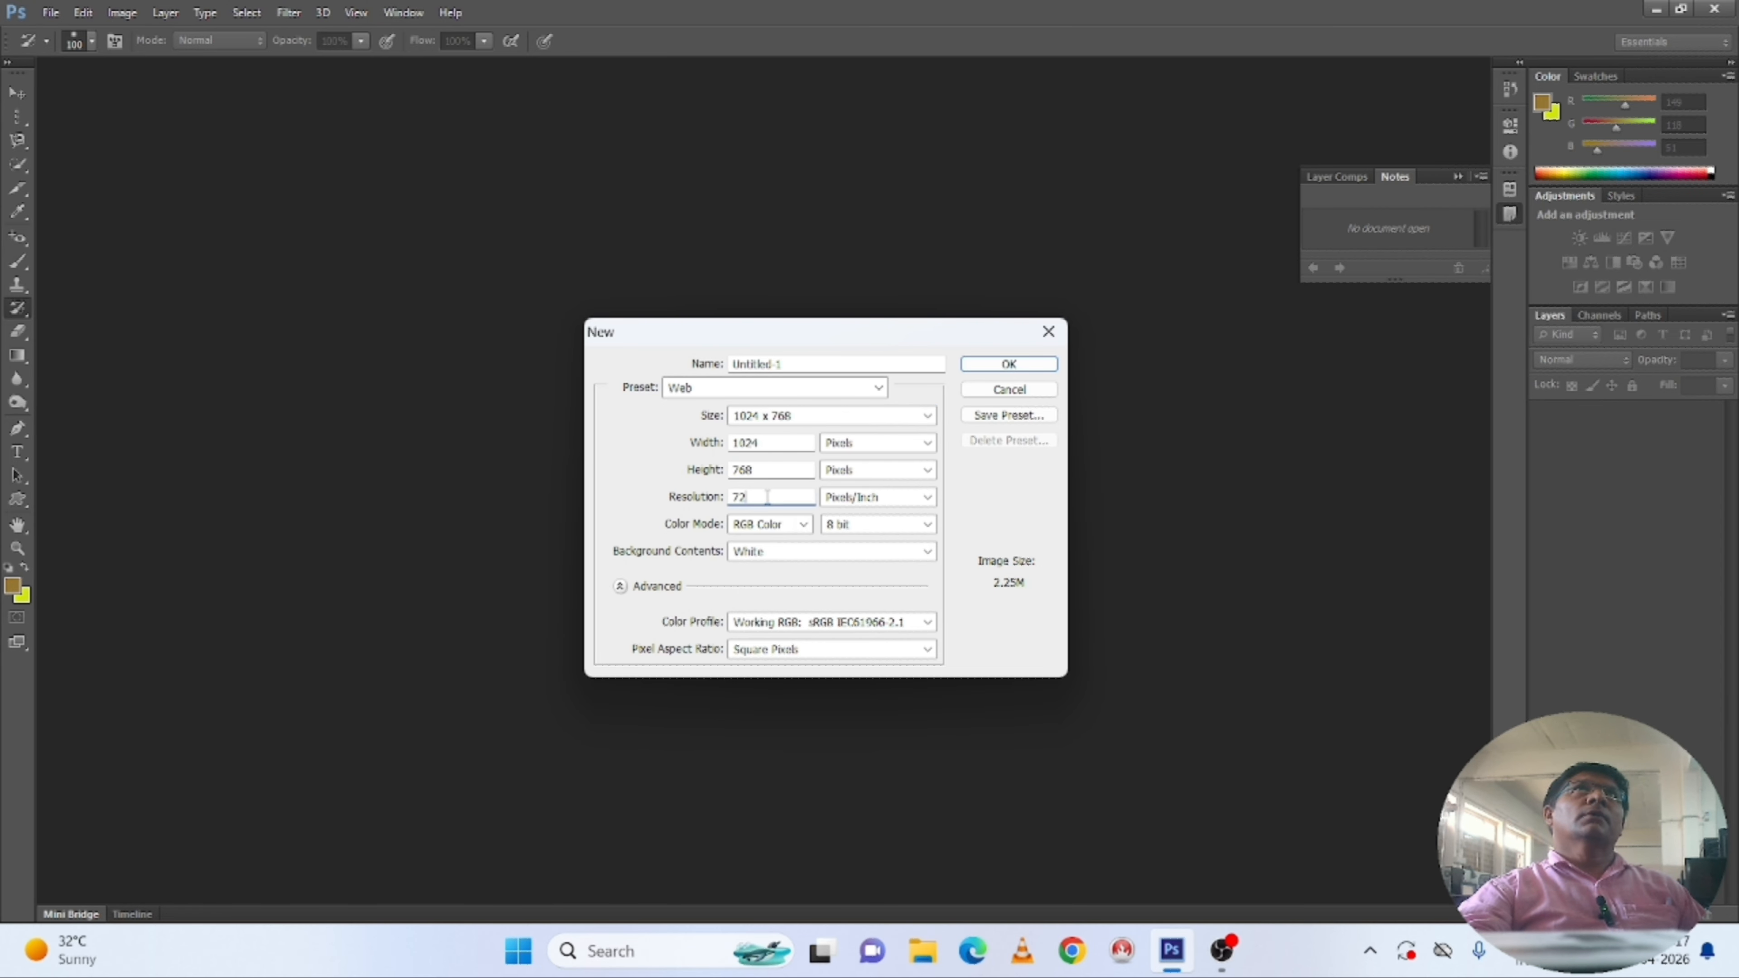
pyautogui.write('300')
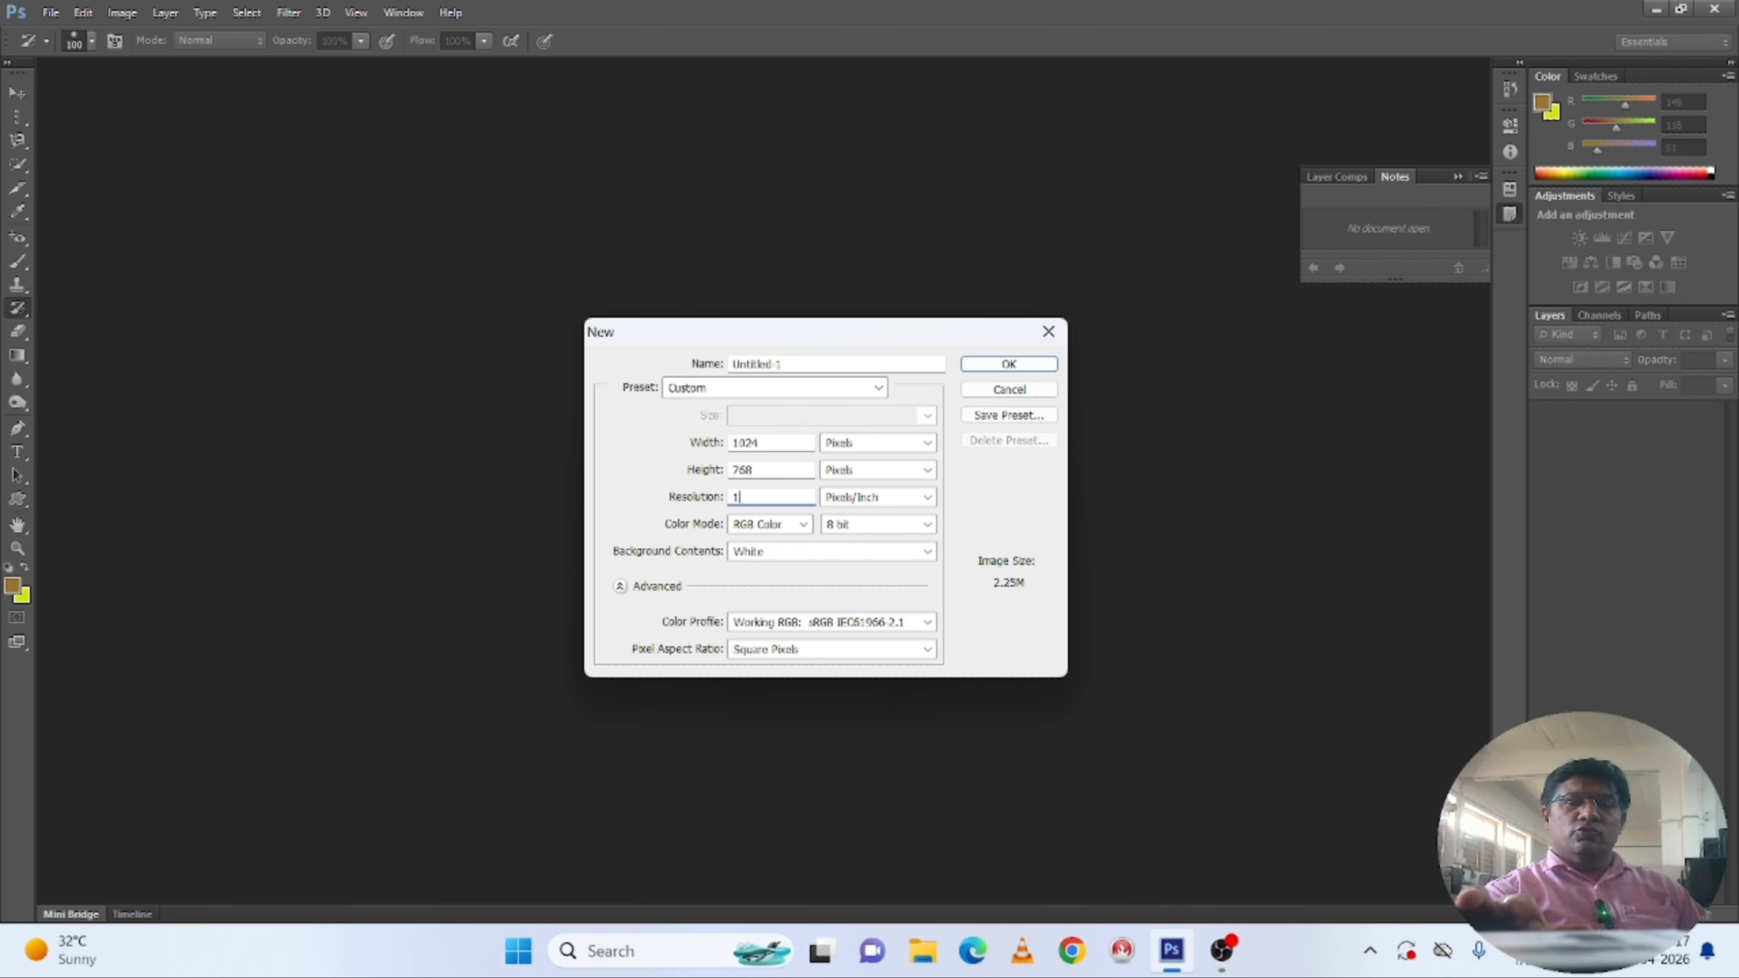
pyautogui.press('Return')
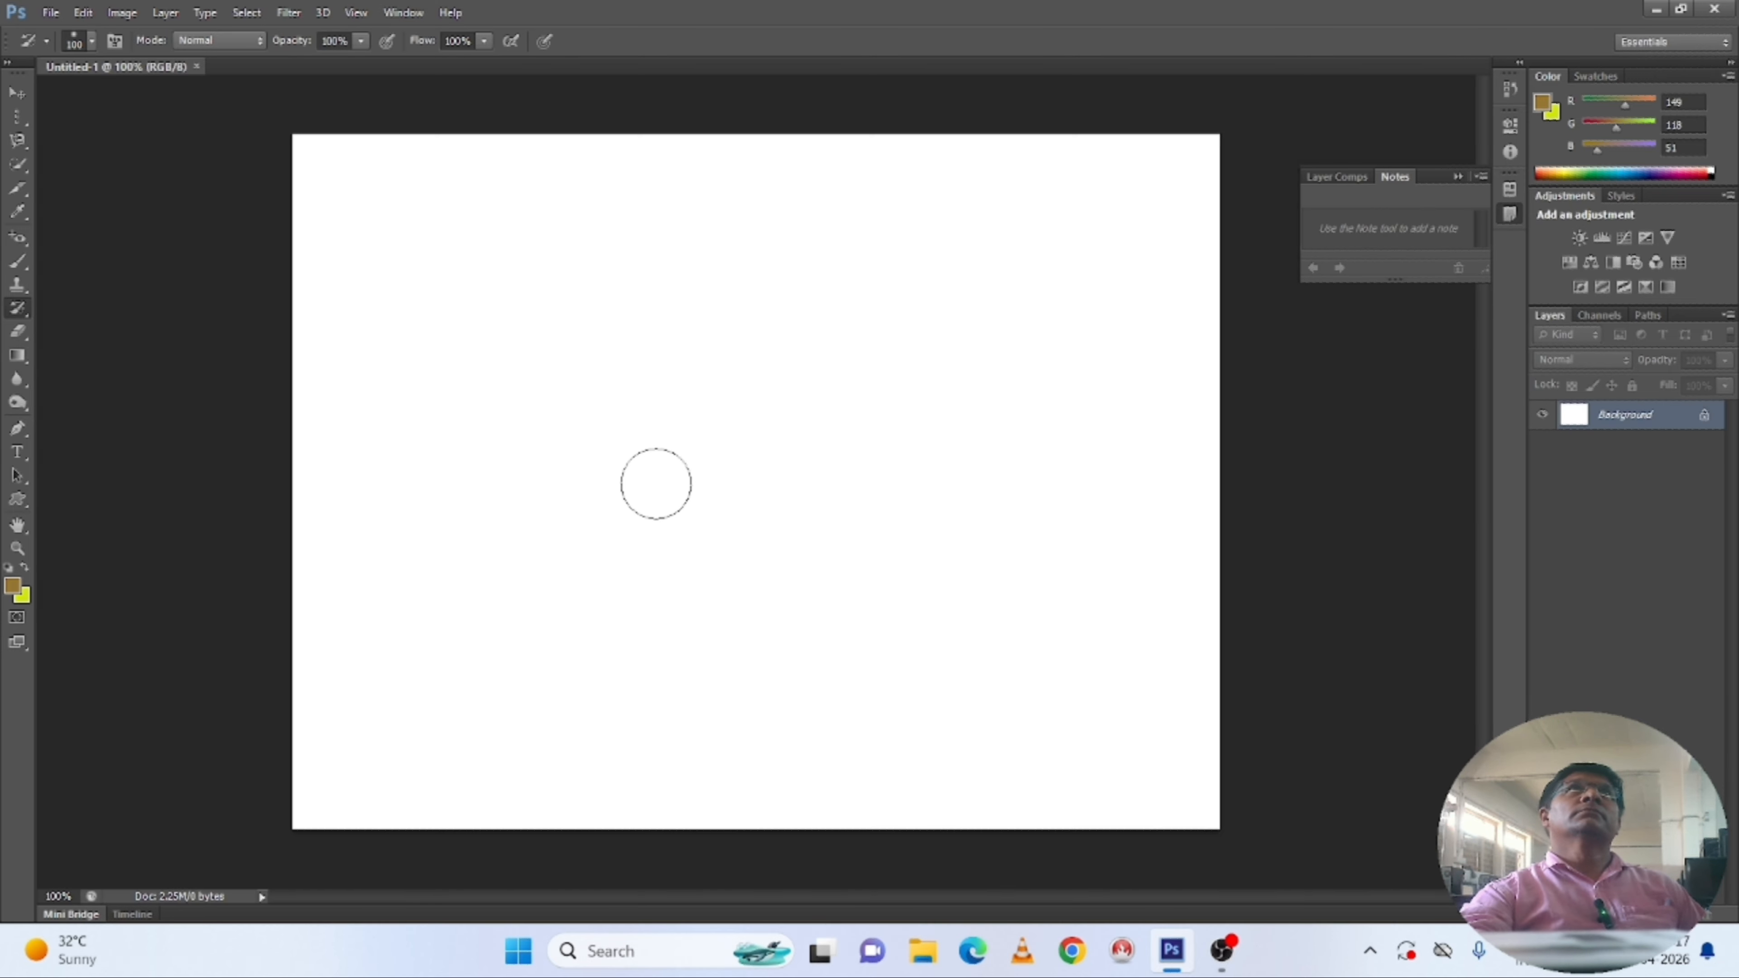
pyautogui.hotkey('ctrl', '0')
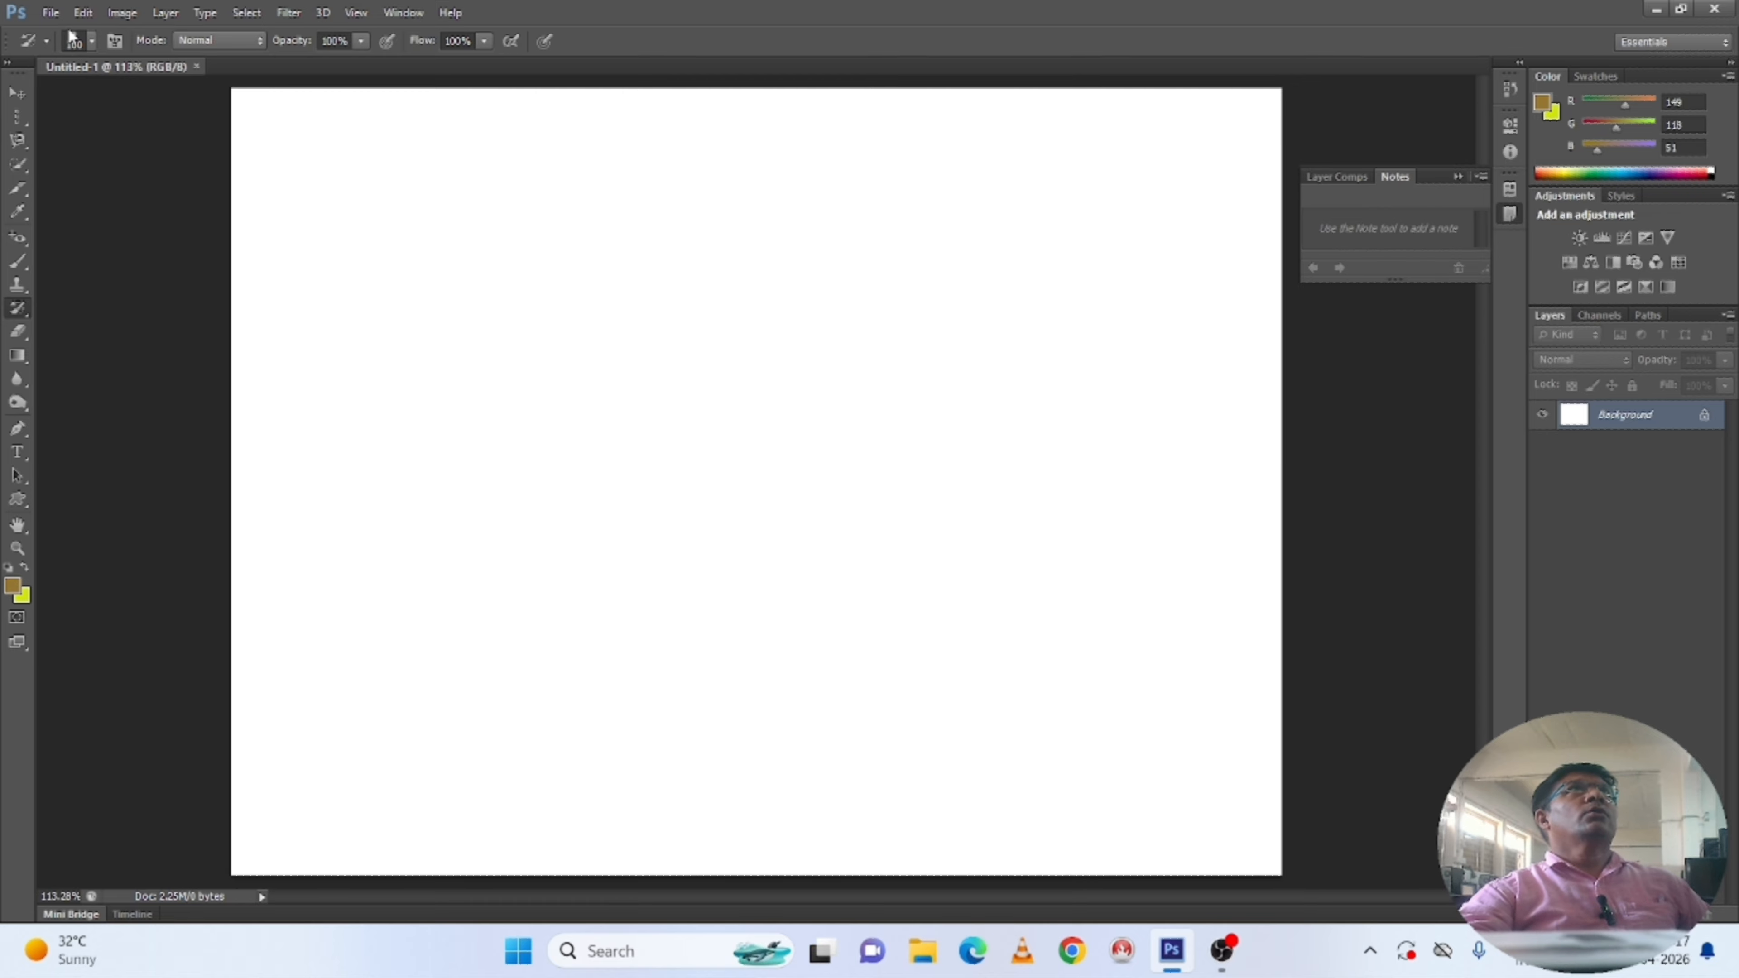
# Open the portrait reshma exm.jpg from the photos folder.
pyautogui.click(50, 12)
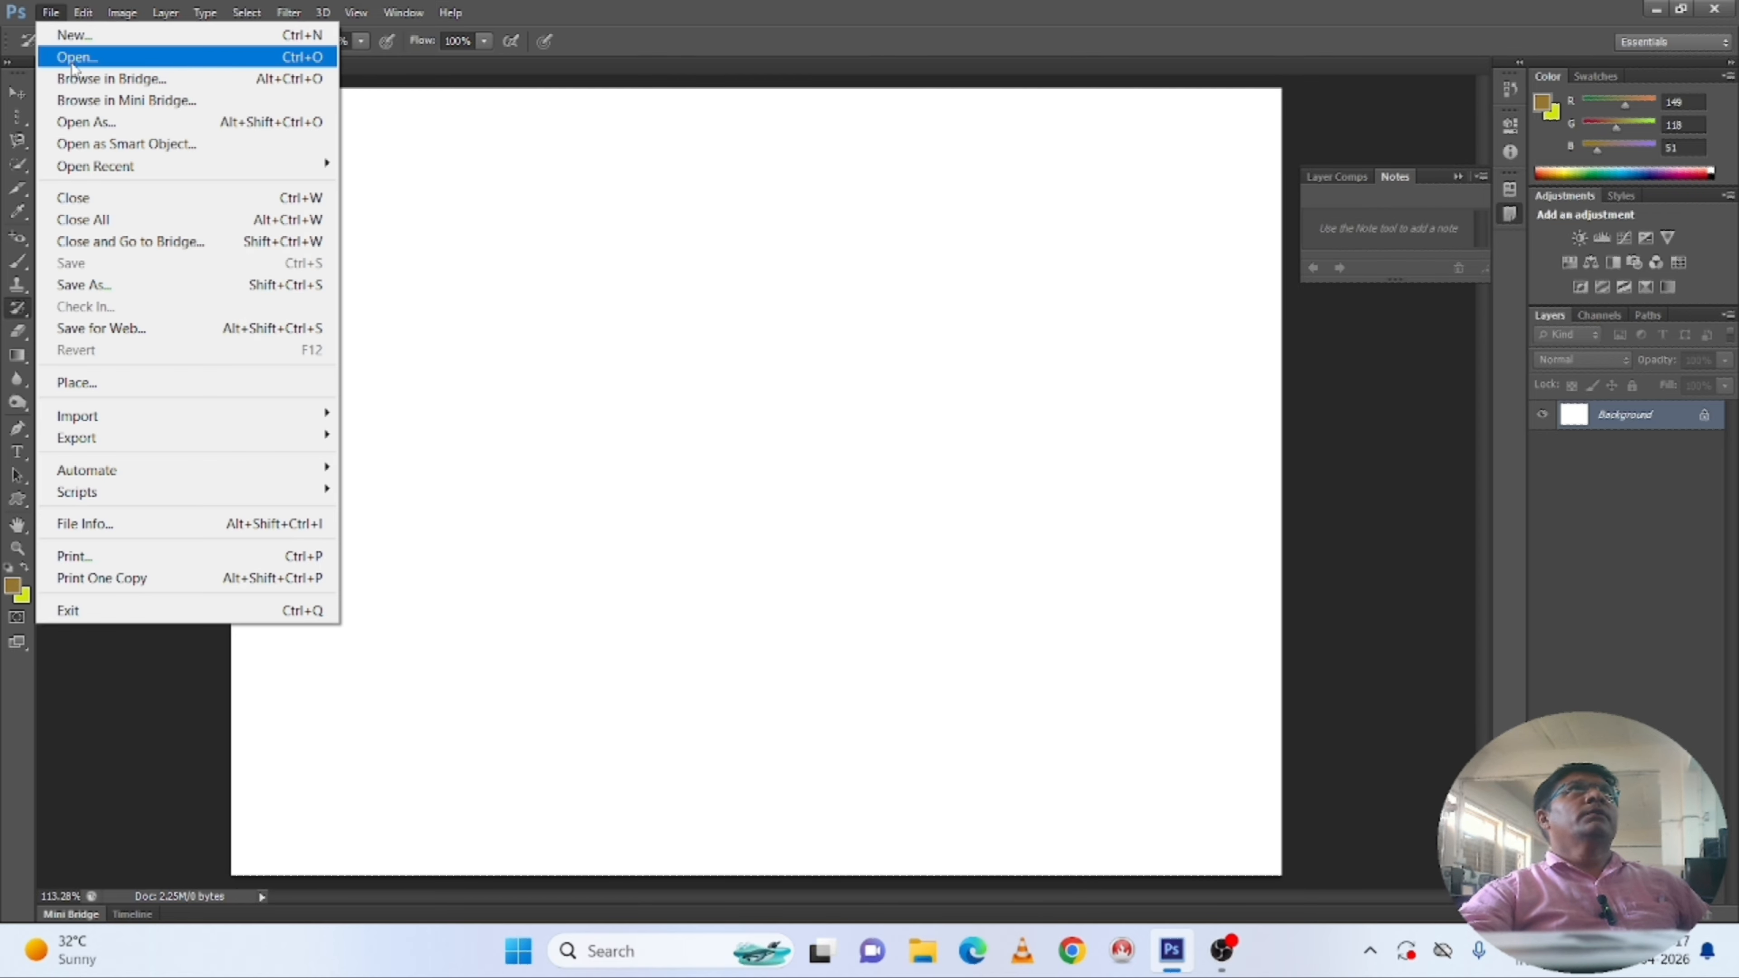
pyautogui.click(72, 60)
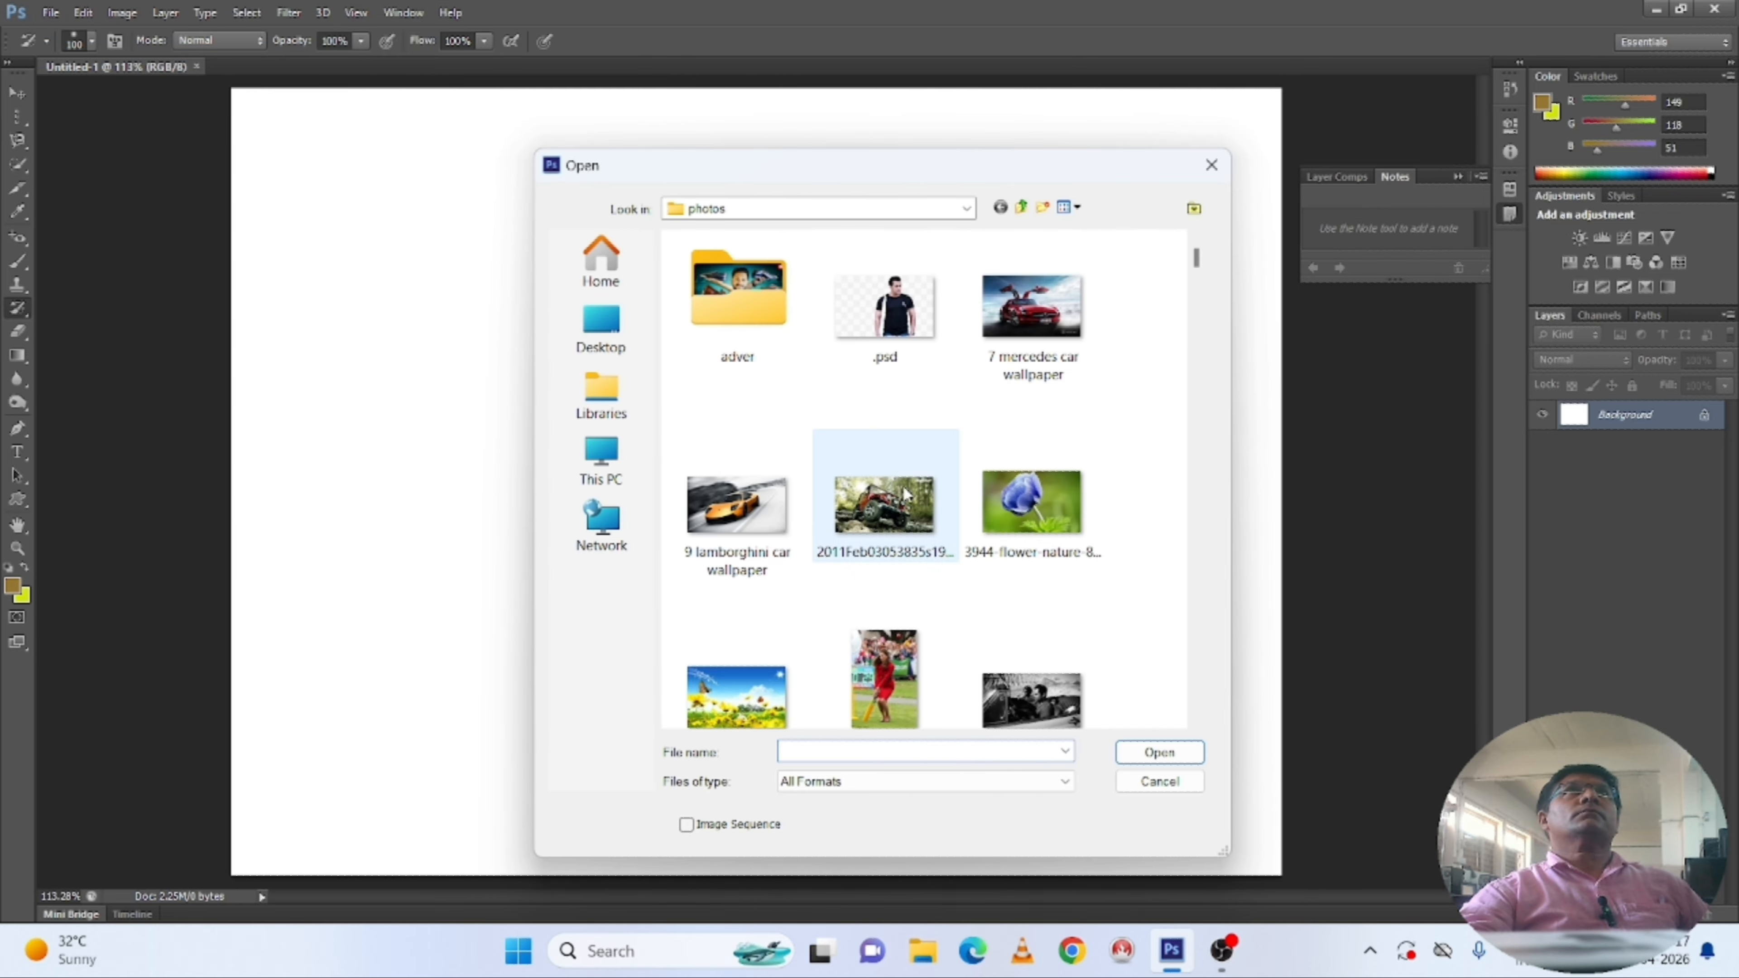
pyautogui.scroll(-3, 905, 494)
pyautogui.scroll(-3, 897, 576)
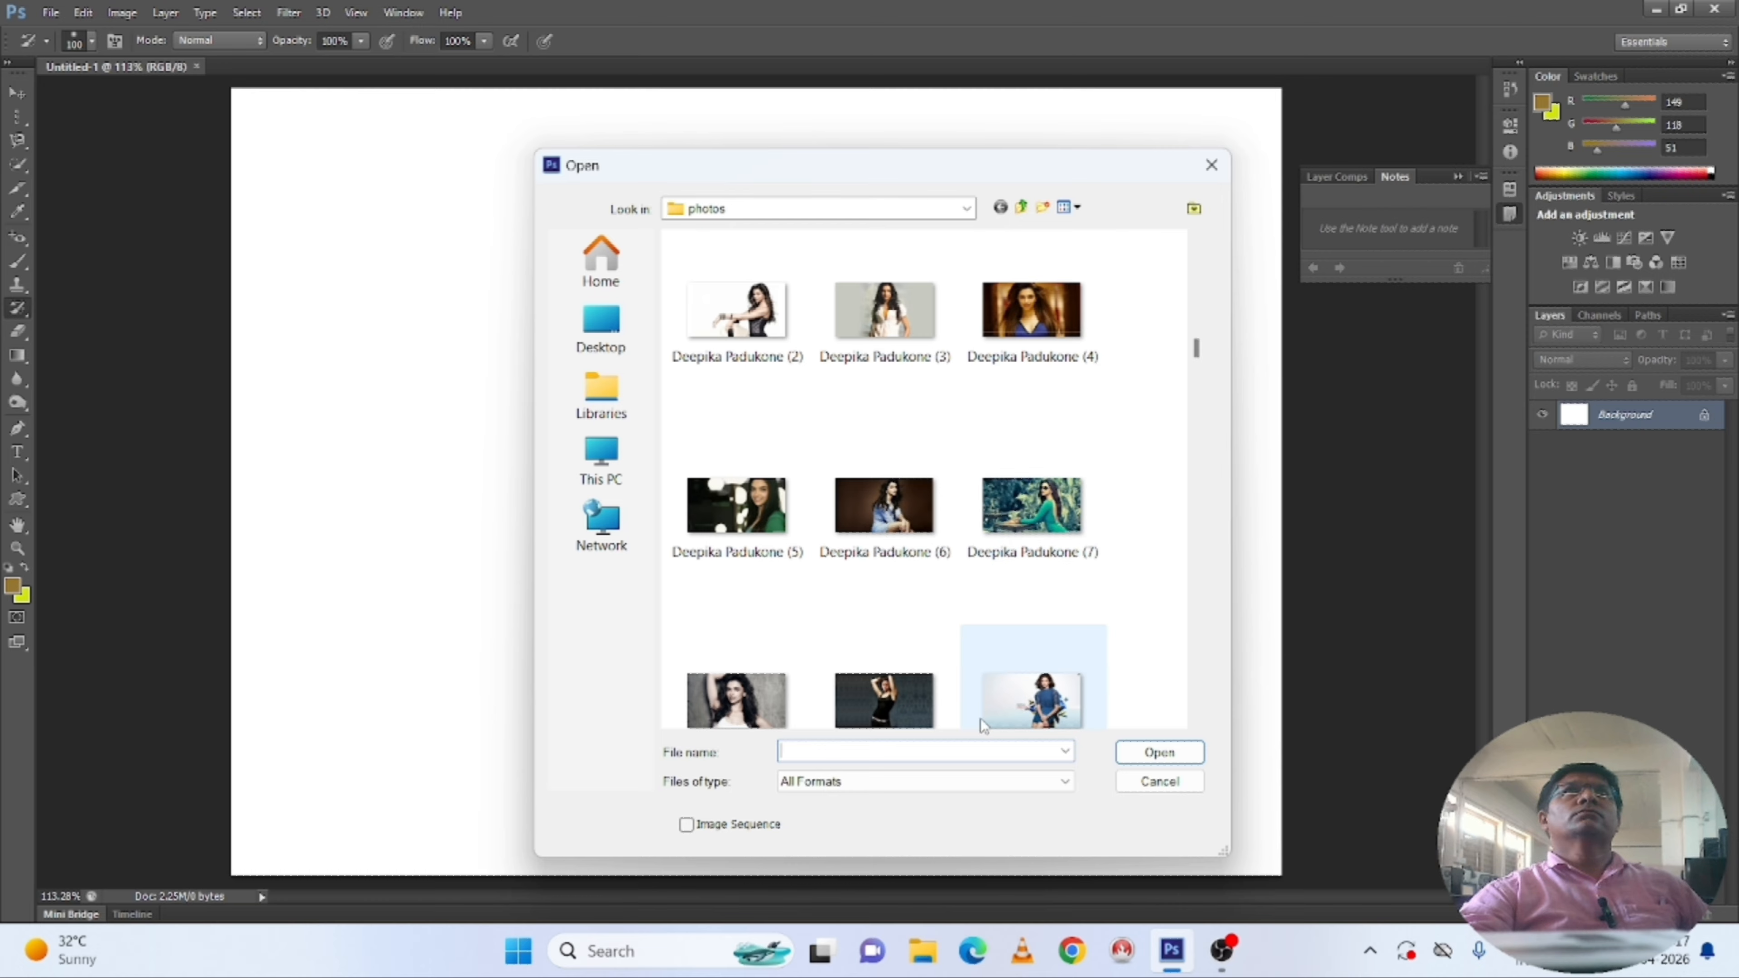
pyautogui.scroll(-3, 822, 718)
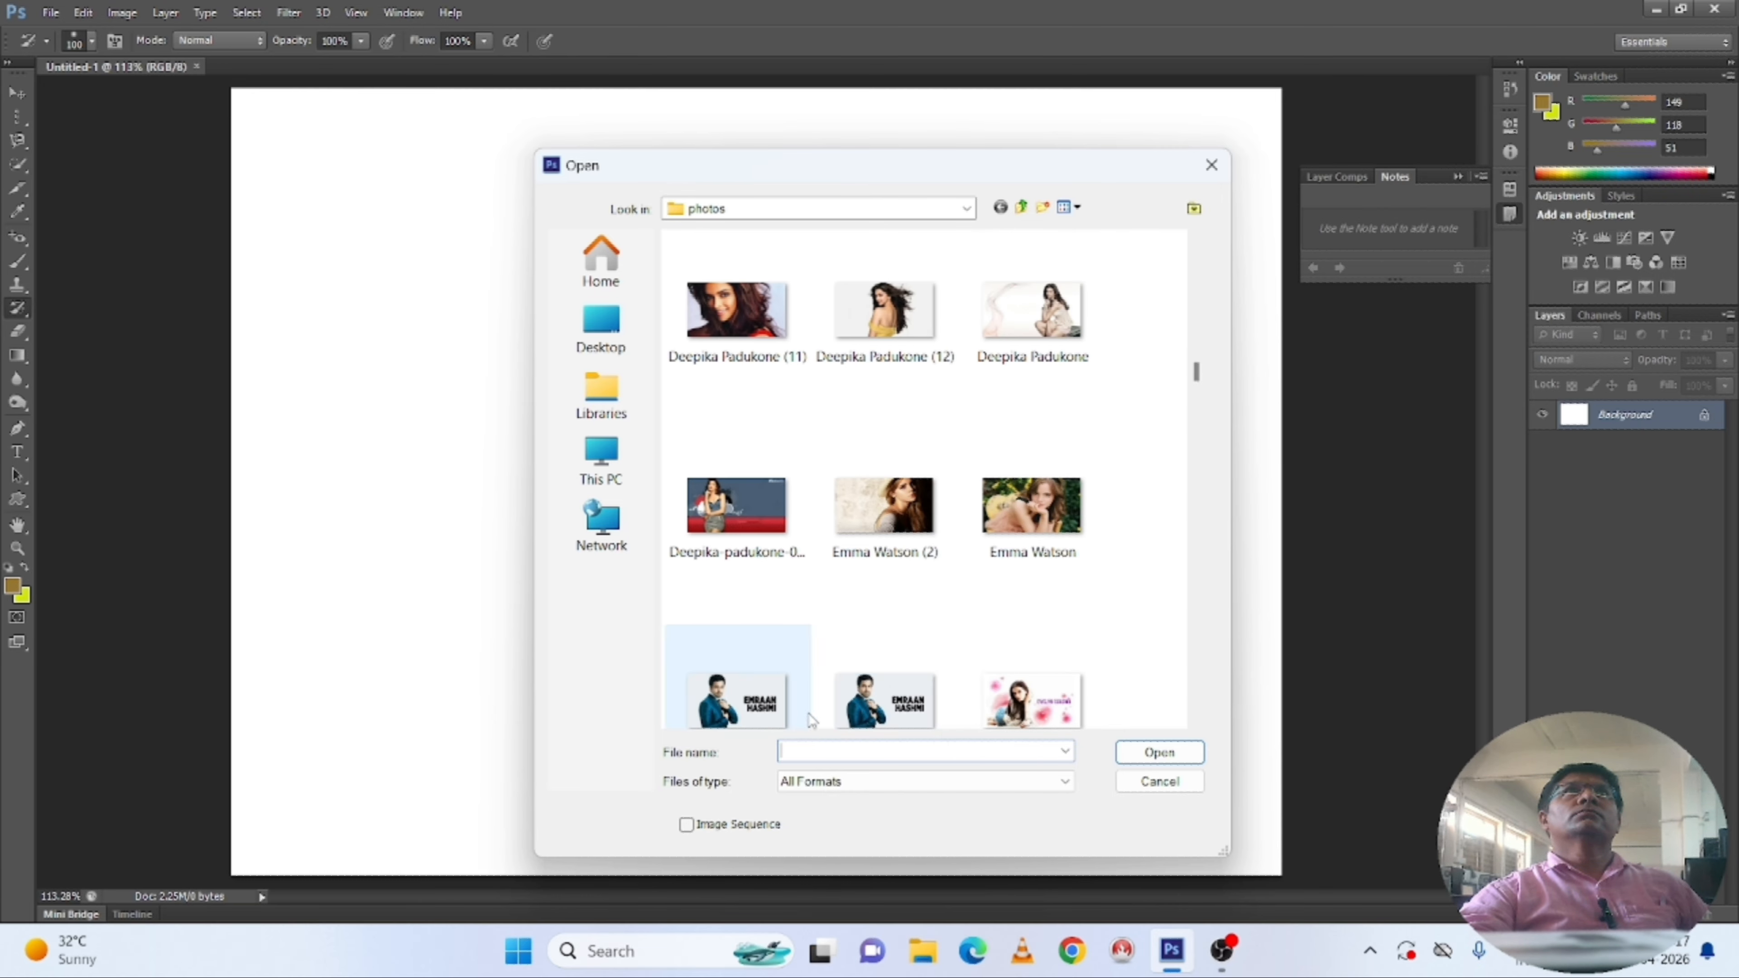
pyautogui.scroll(-8, 801, 709)
pyautogui.scroll(-10, 785, 699)
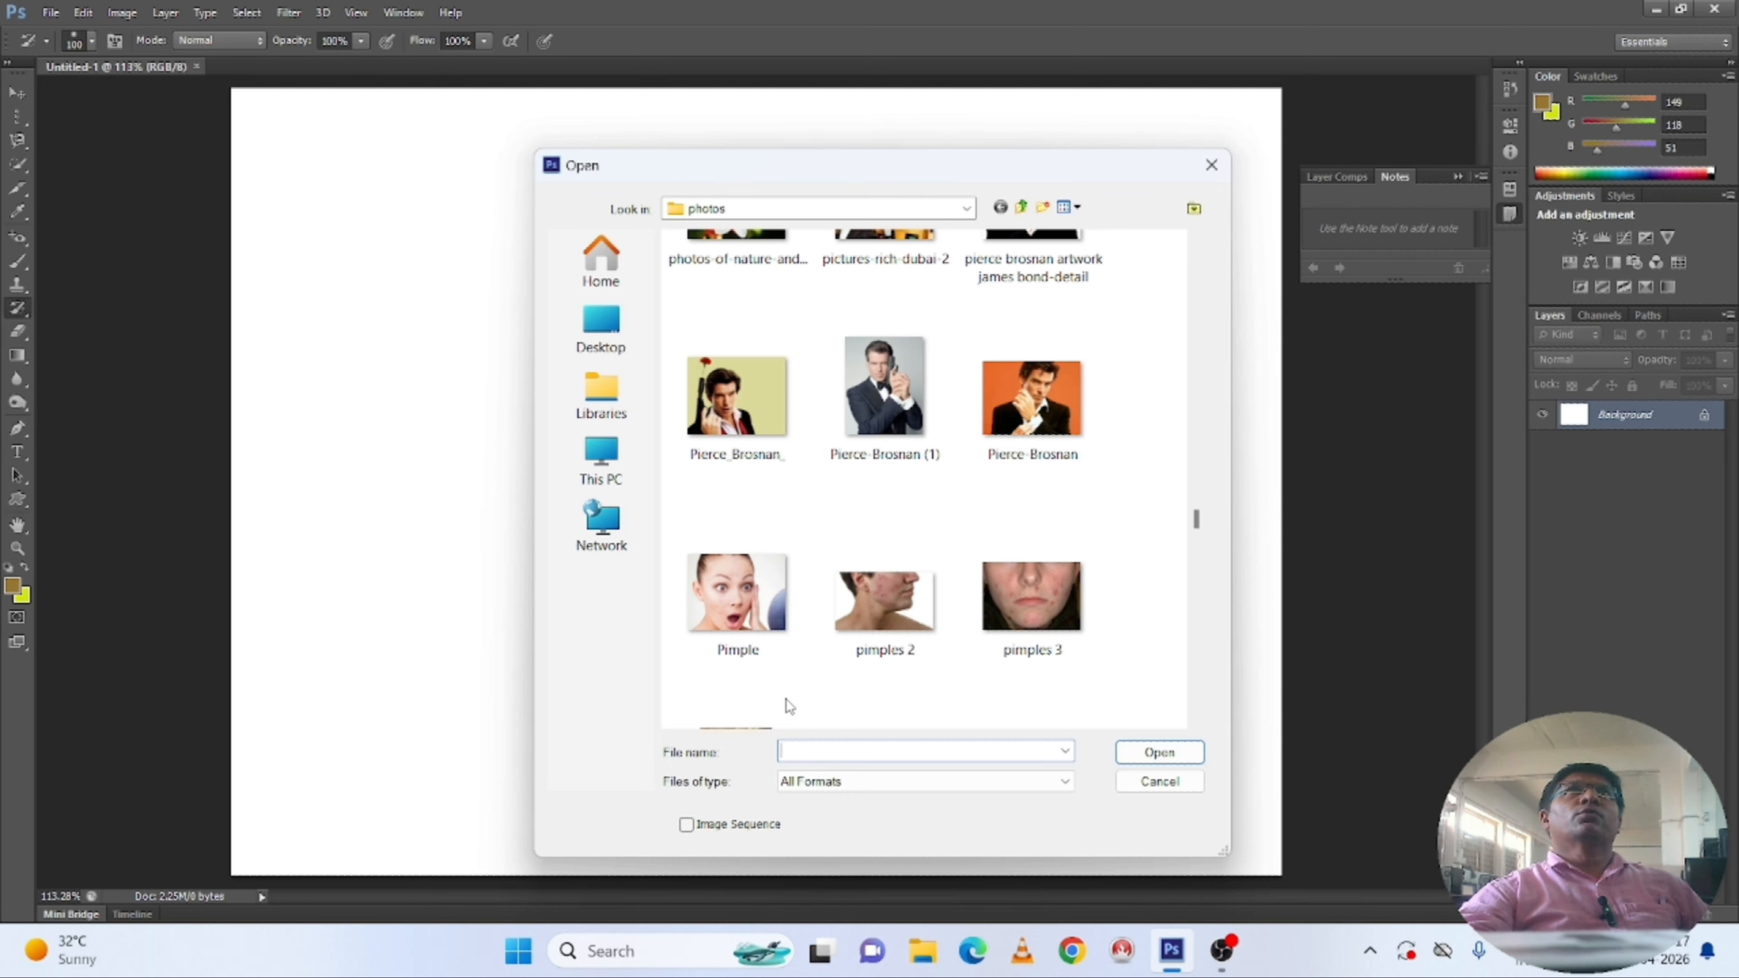
pyautogui.scroll(-6, 786, 699)
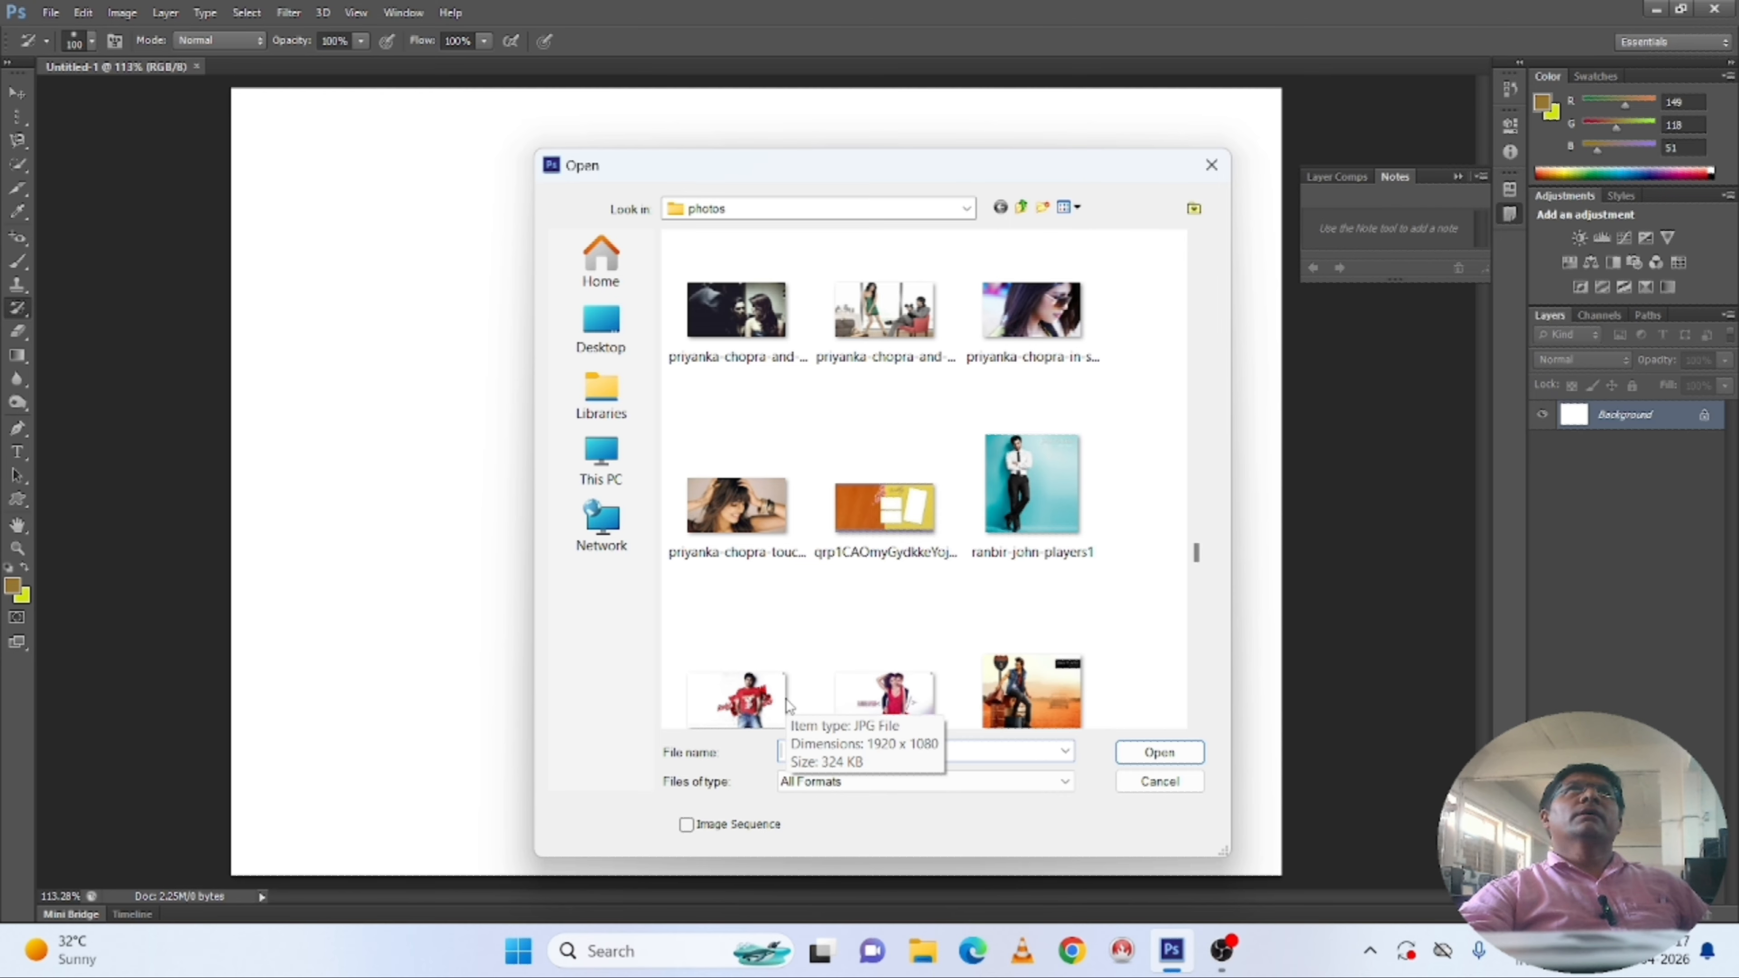
pyautogui.scroll(-3, 788, 706)
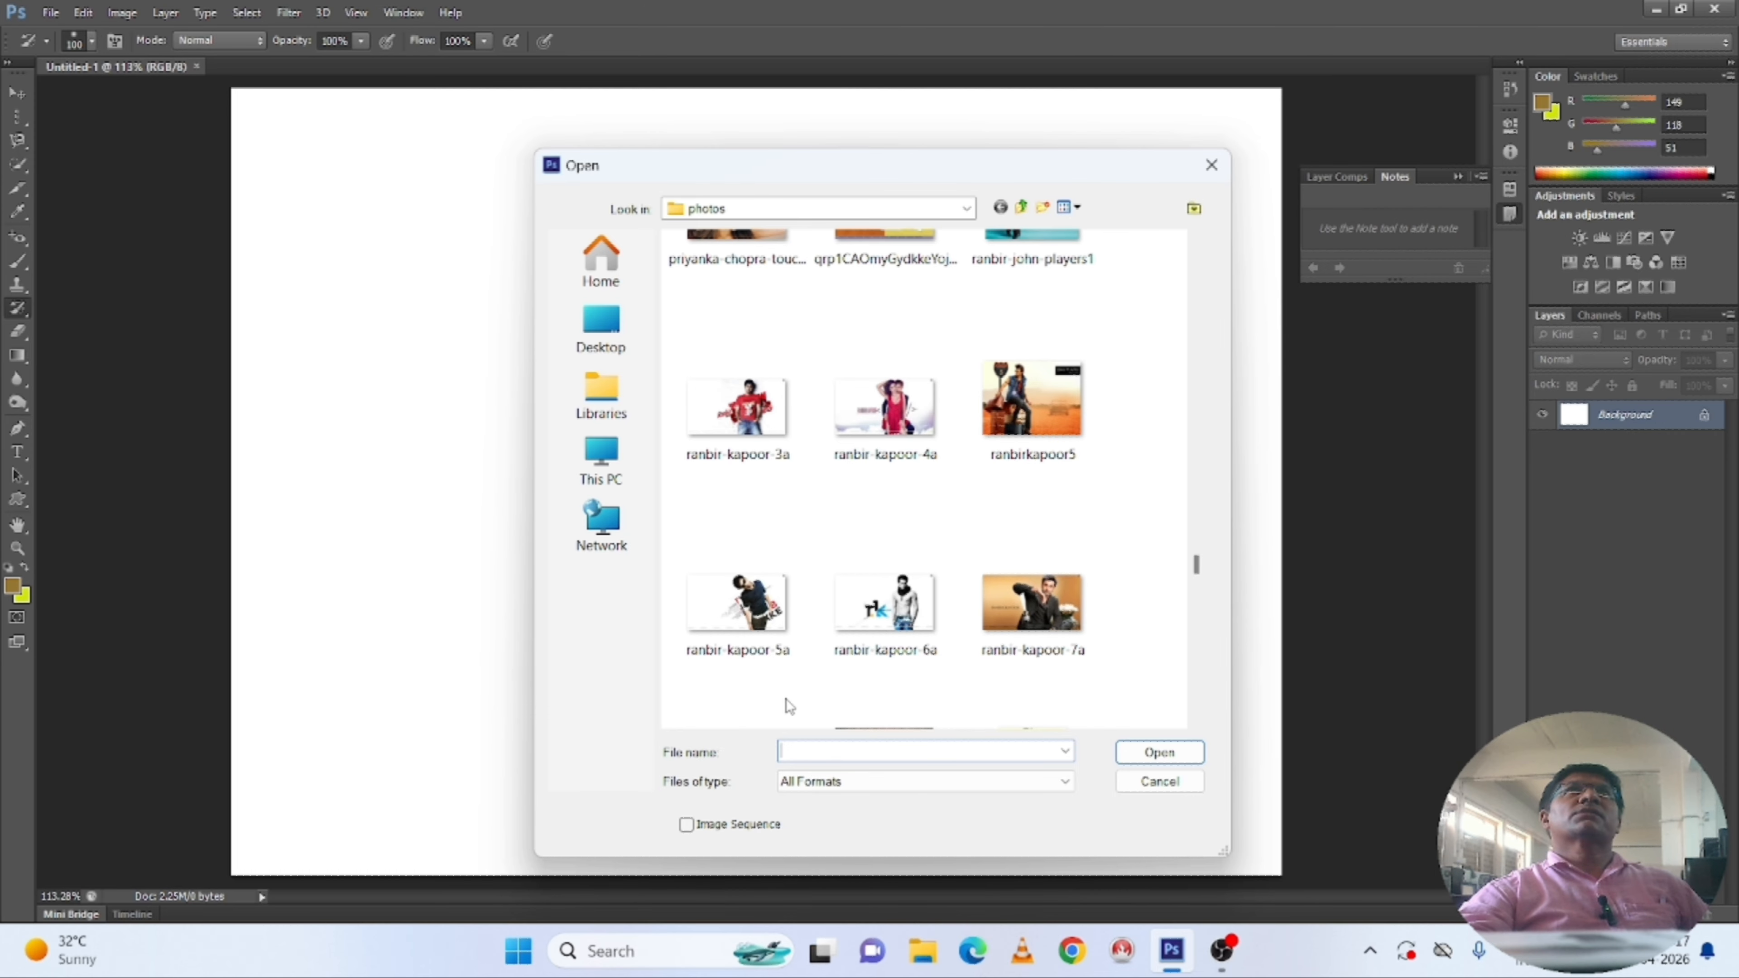
pyautogui.scroll(-3, 785, 699)
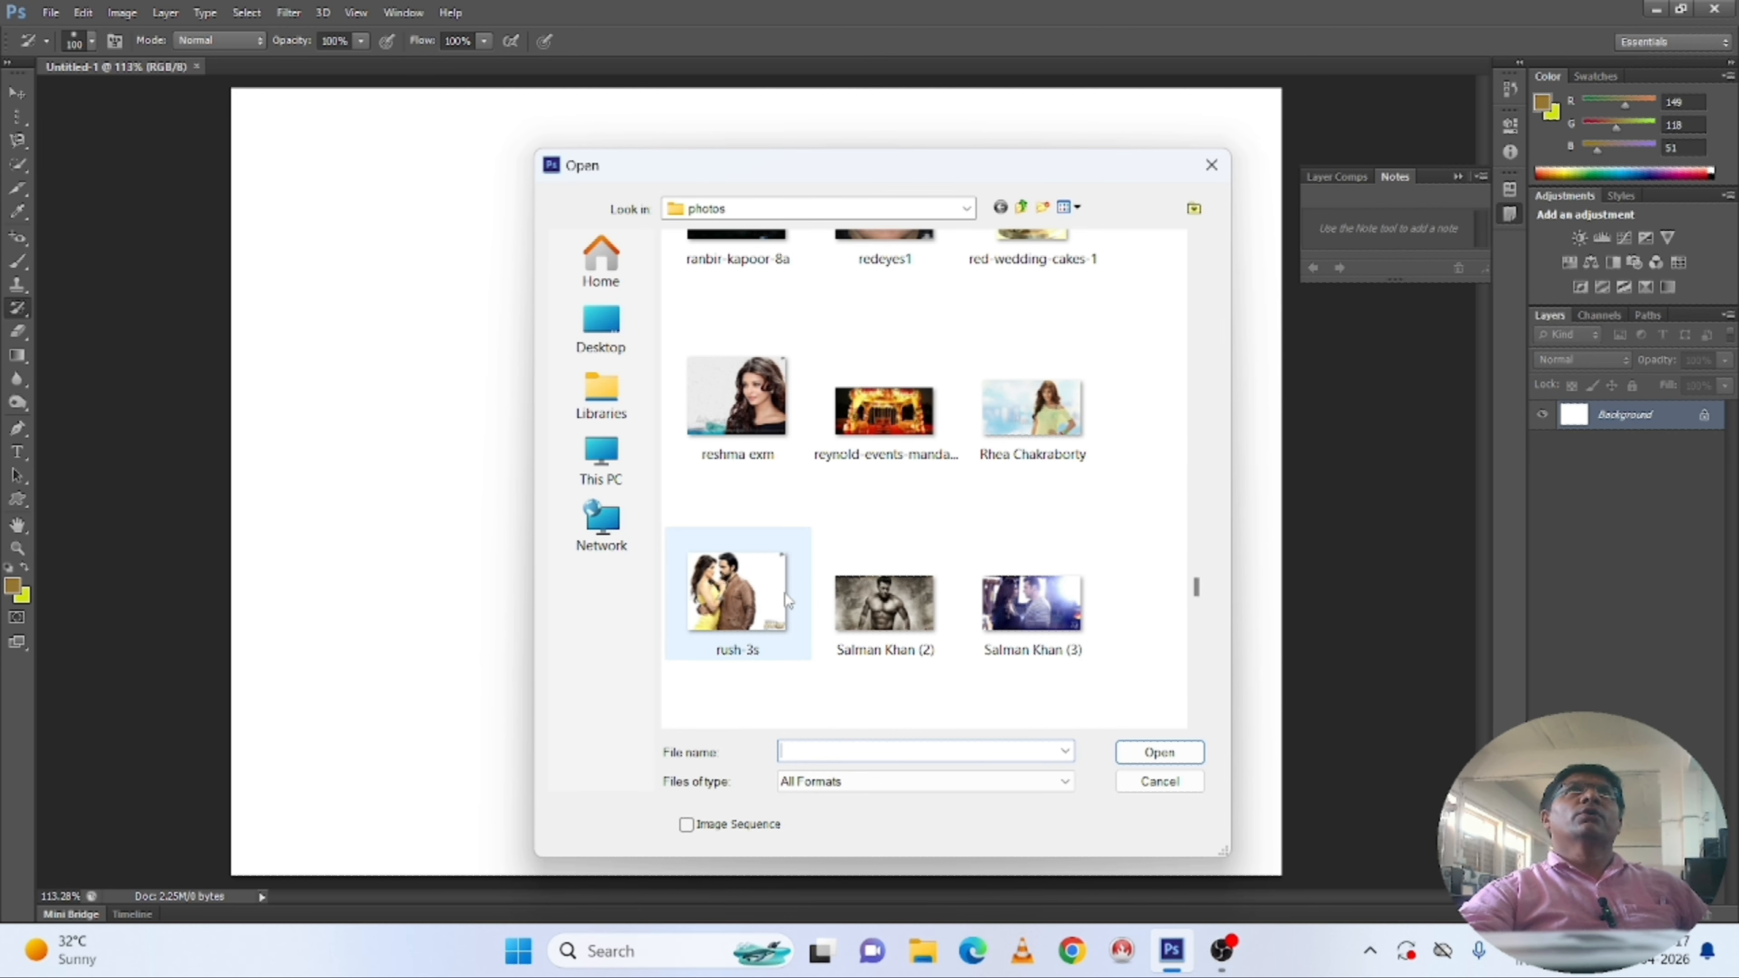
pyautogui.doubleClick(757, 401)
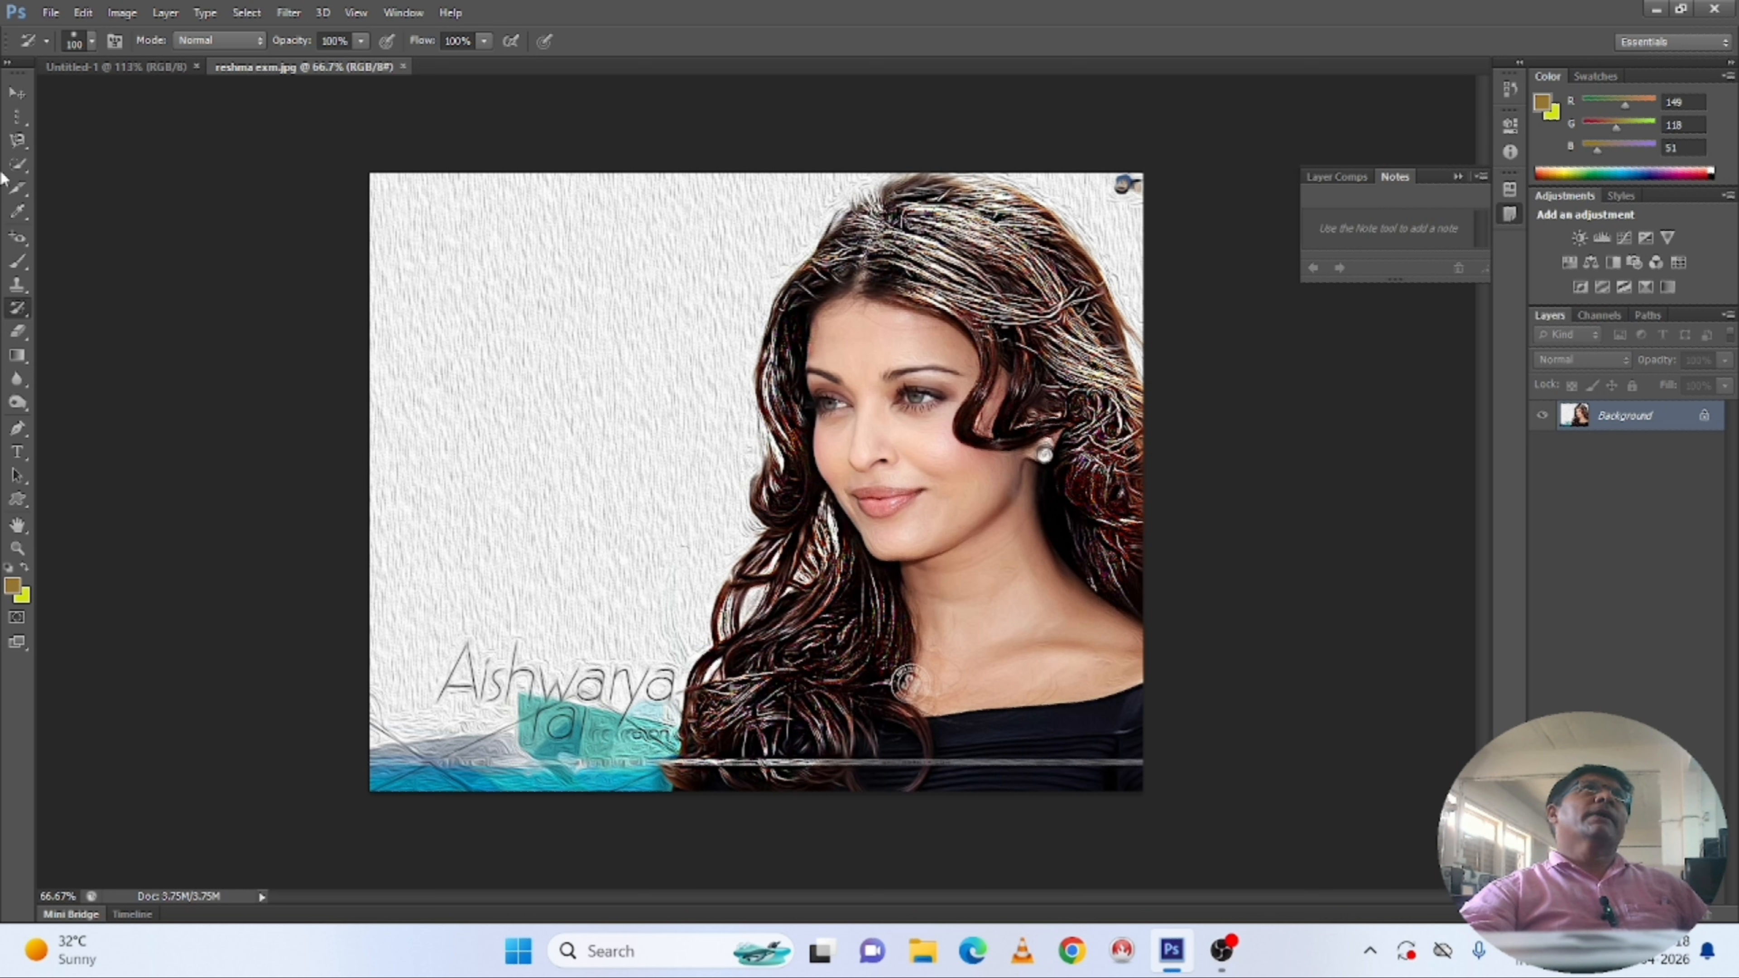
# Select the woman in the portrait, including her hair and shoulders, using the Quick Selection tool with a 125 px brush.
pyautogui.click(14, 122)
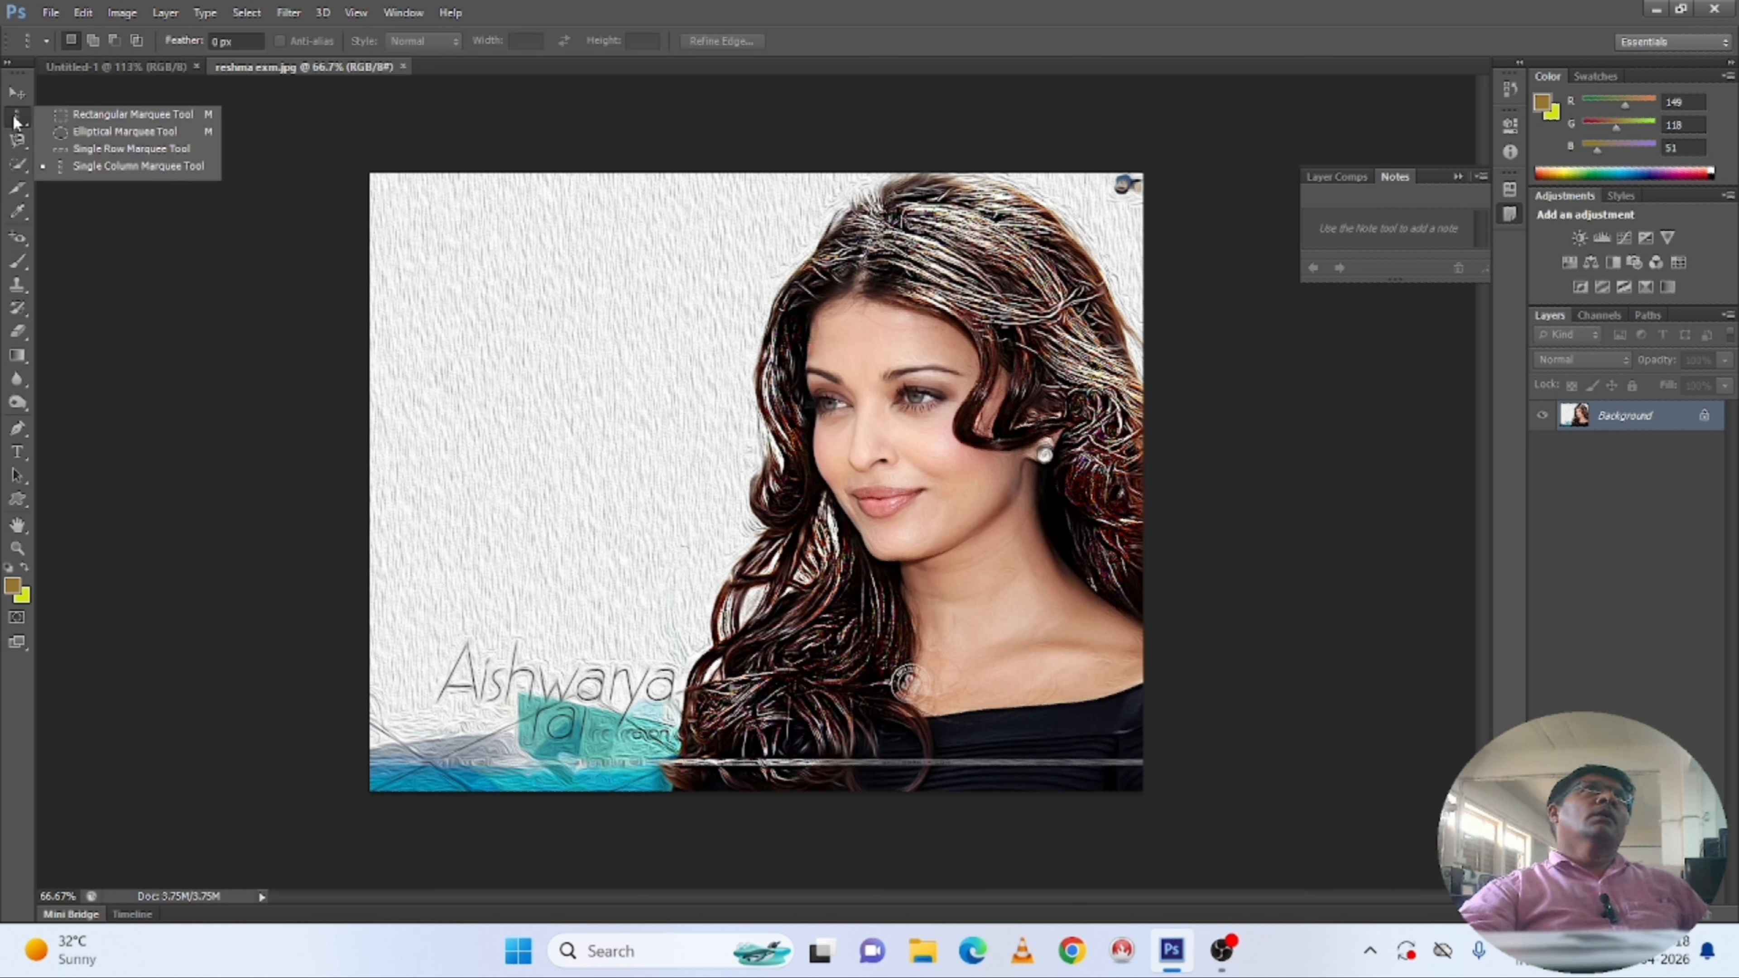
pyautogui.click(23, 148)
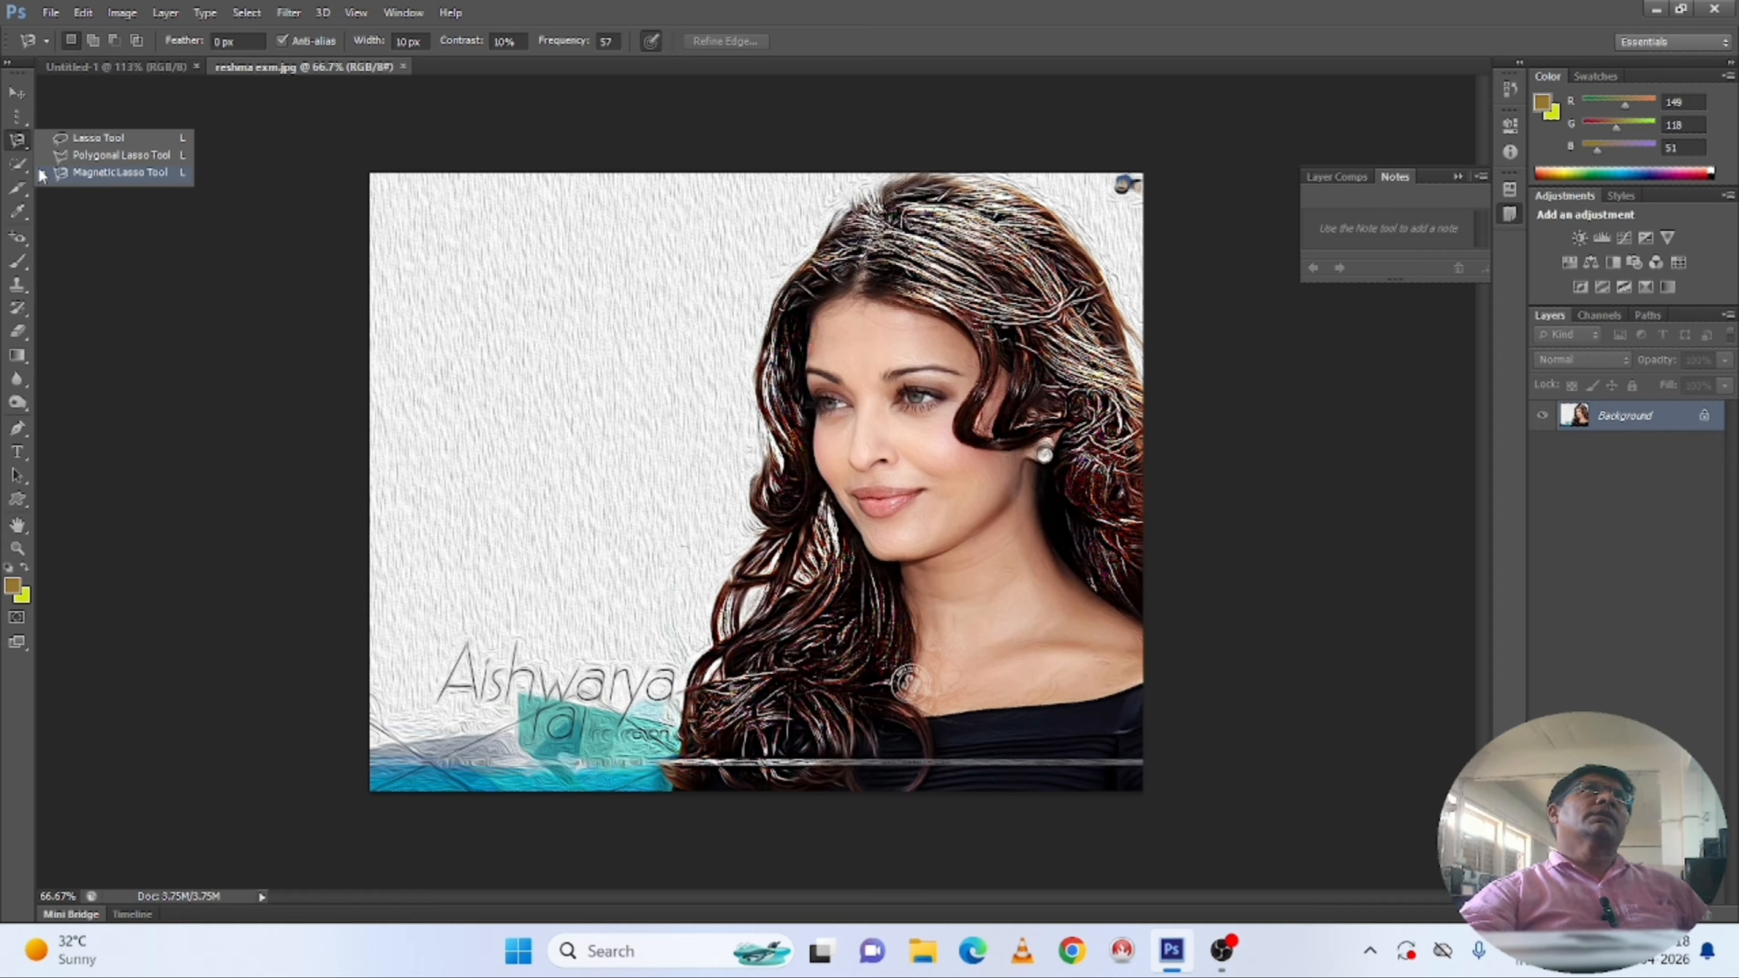
pyautogui.click(20, 165)
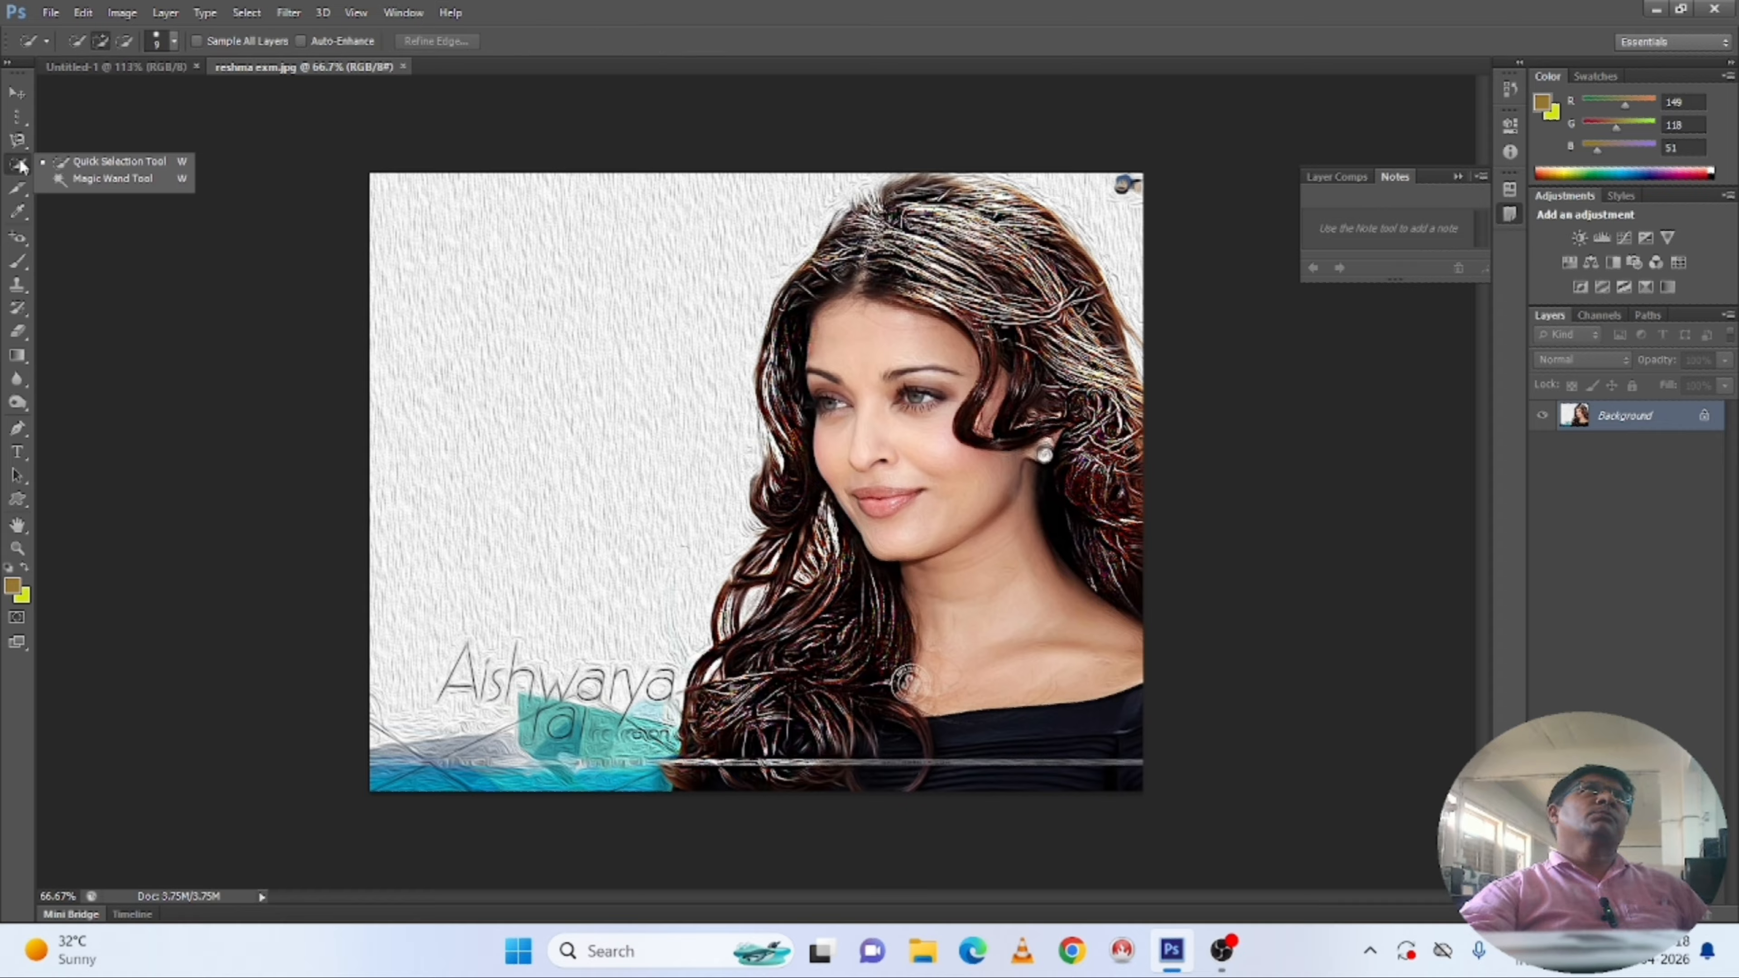
pyautogui.click(103, 164)
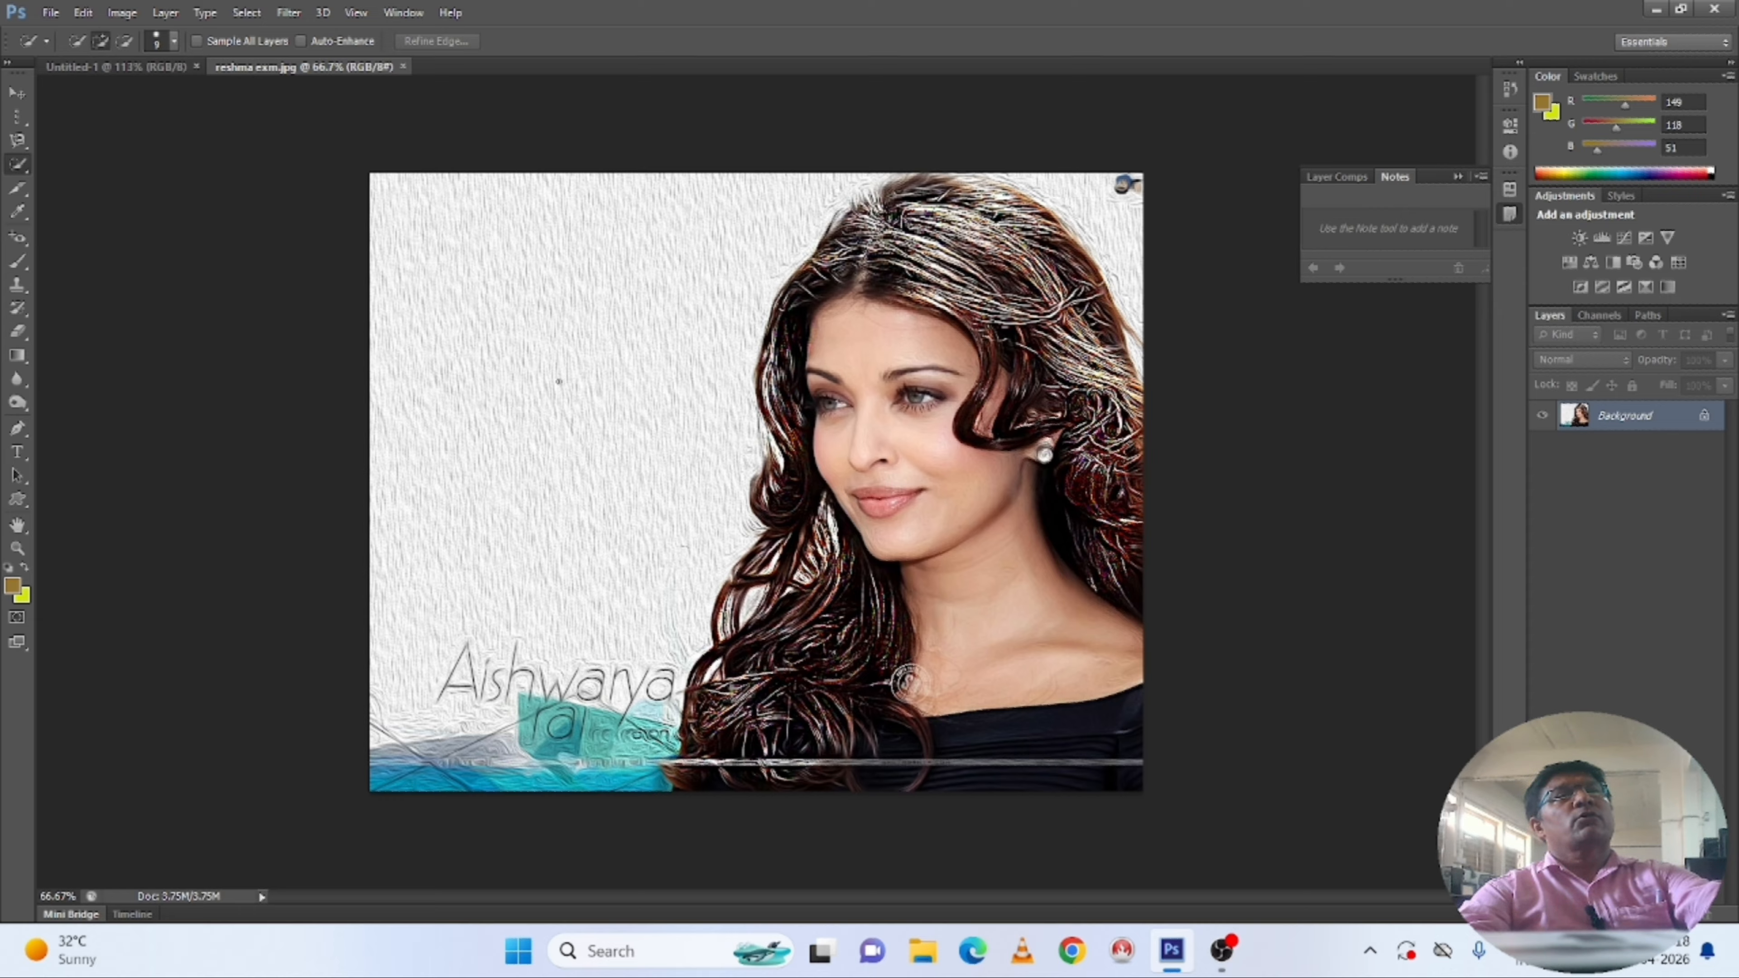
pyautogui.press(']')
pyautogui.press(']')
pyautogui.press(']')
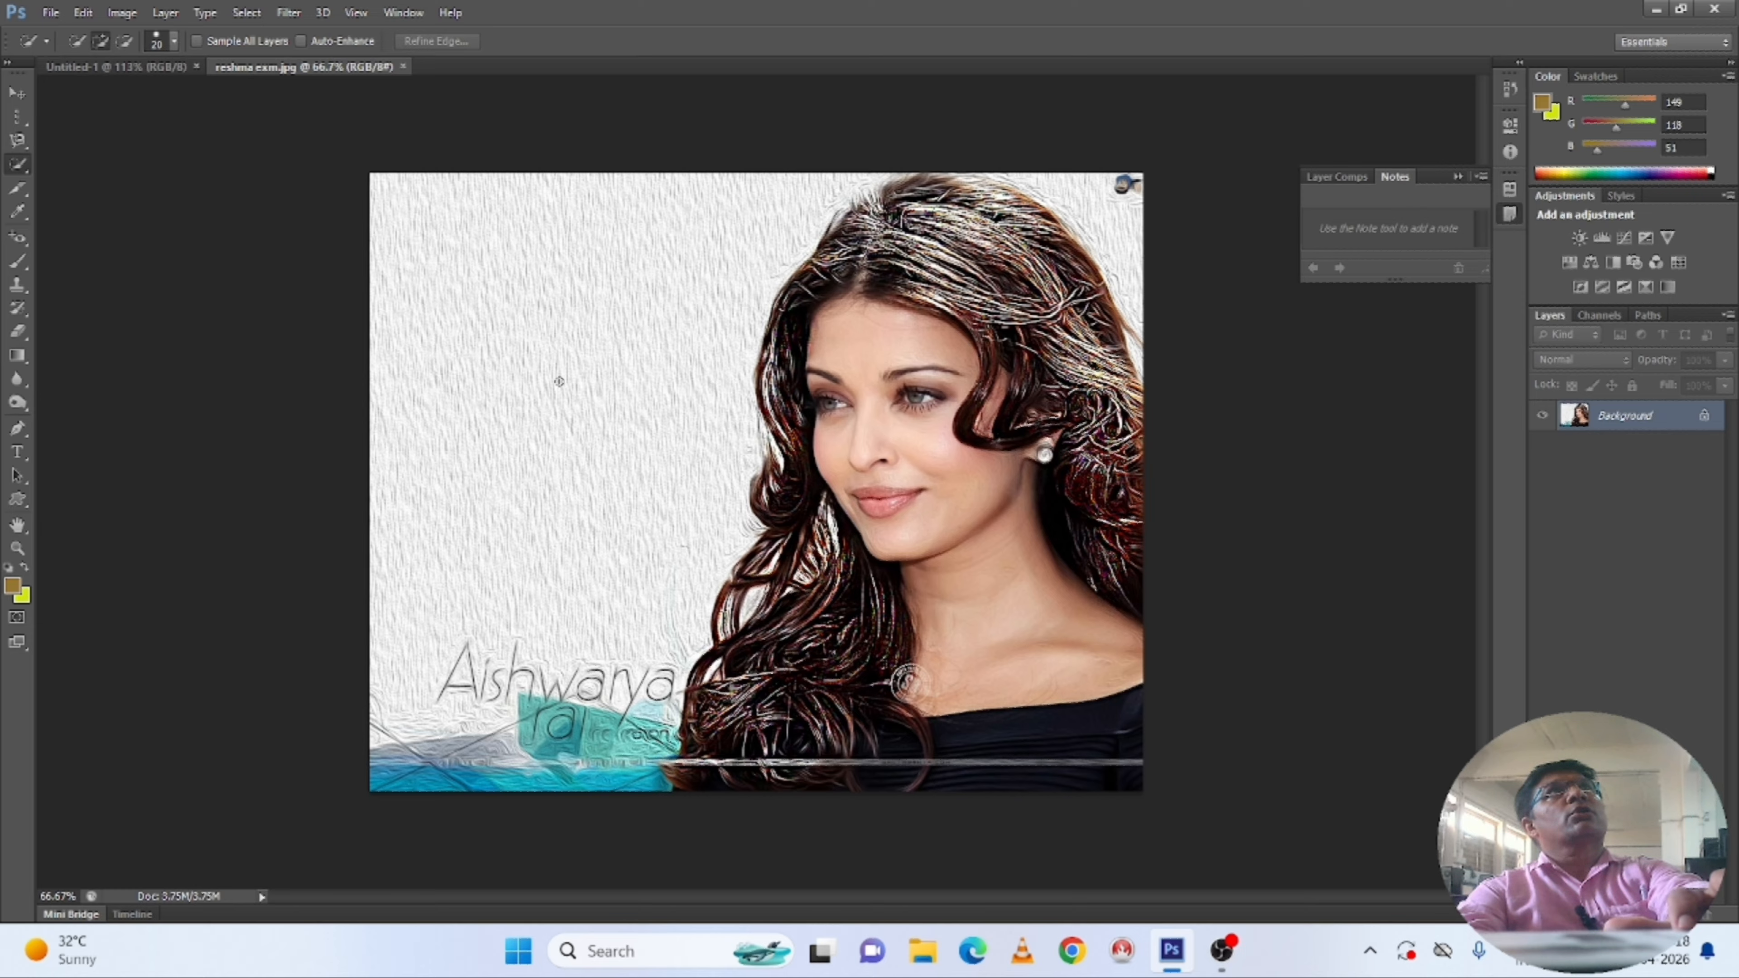
pyautogui.press(']')
pyautogui.press(']')
pyautogui.press(']')
pyautogui.press(']')
pyautogui.press(']')
pyautogui.press(']')
pyautogui.press(']')
pyautogui.press(']')
pyautogui.press(']')
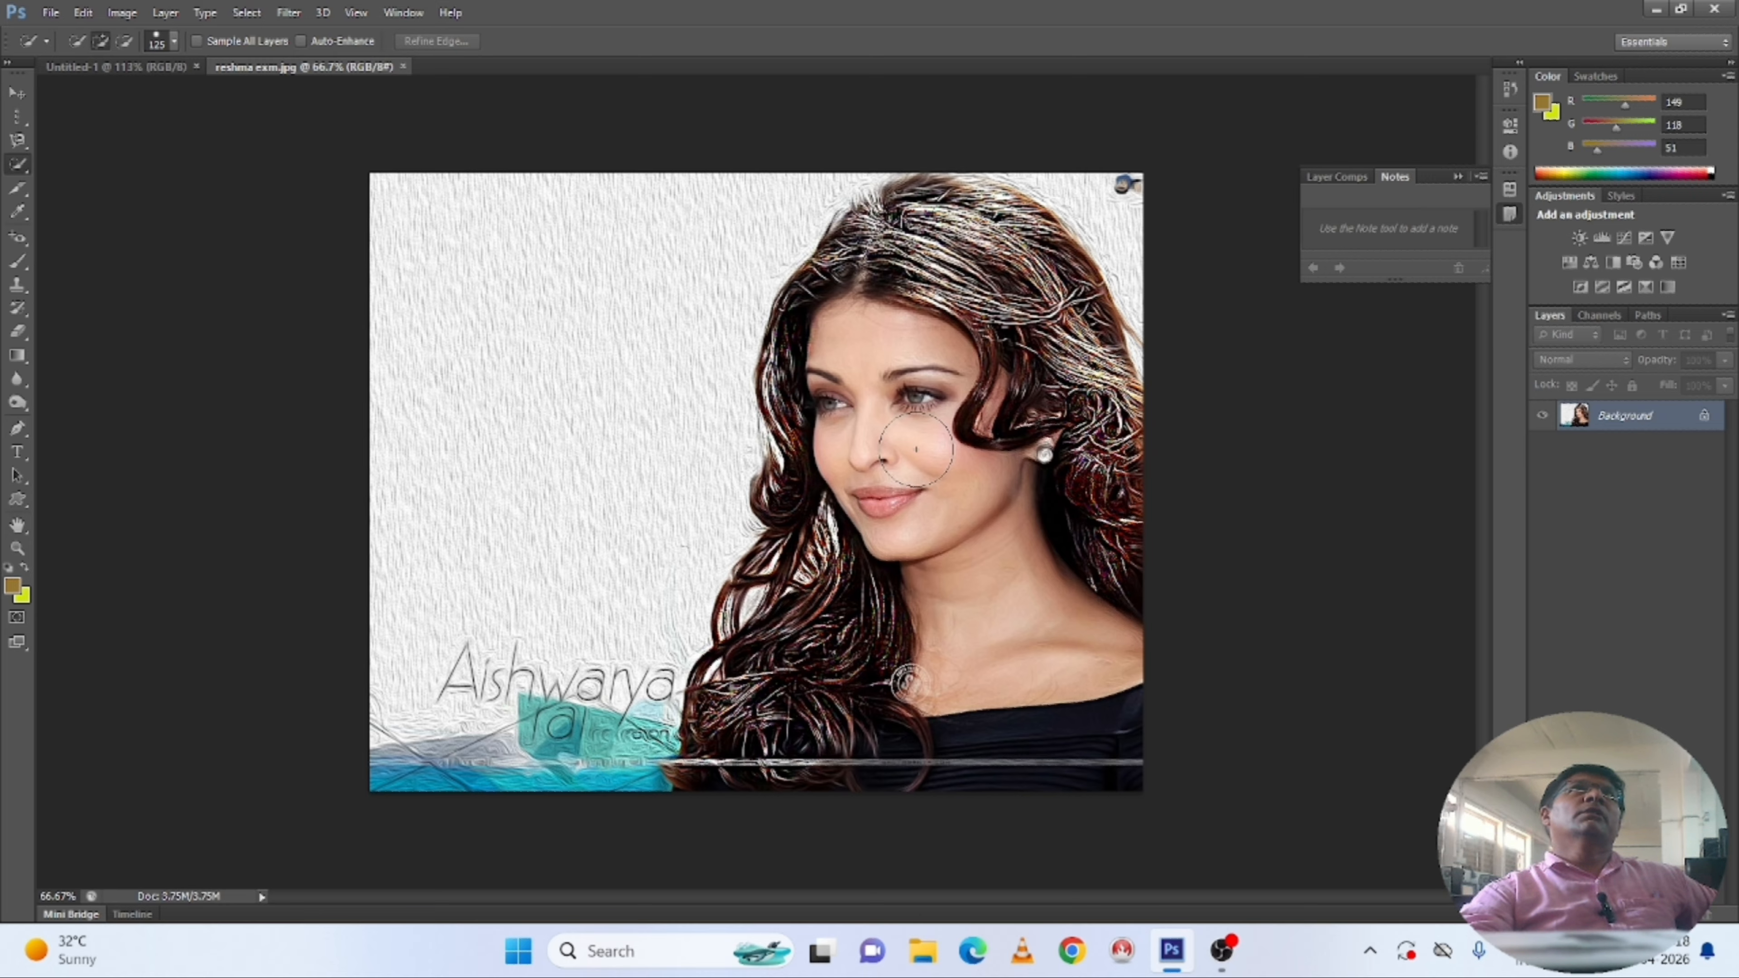
pyautogui.moveTo(911, 397)
pyautogui.mouseDown()
pyautogui.moveTo(910, 519)
pyautogui.moveTo(896, 558)
pyautogui.moveTo(754, 760)
pyautogui.moveTo(1067, 756)
pyautogui.moveTo(1064, 398)
pyautogui.moveTo(995, 276)
pyautogui.moveTo(1045, 276)
pyautogui.moveTo(1030, 265)
pyautogui.moveTo(1089, 339)
pyautogui.moveTo(934, 220)
pyautogui.moveTo(865, 259)
pyautogui.moveTo(815, 348)
pyautogui.moveTo(823, 542)
pyautogui.moveTo(803, 726)
pyautogui.mouseUp()
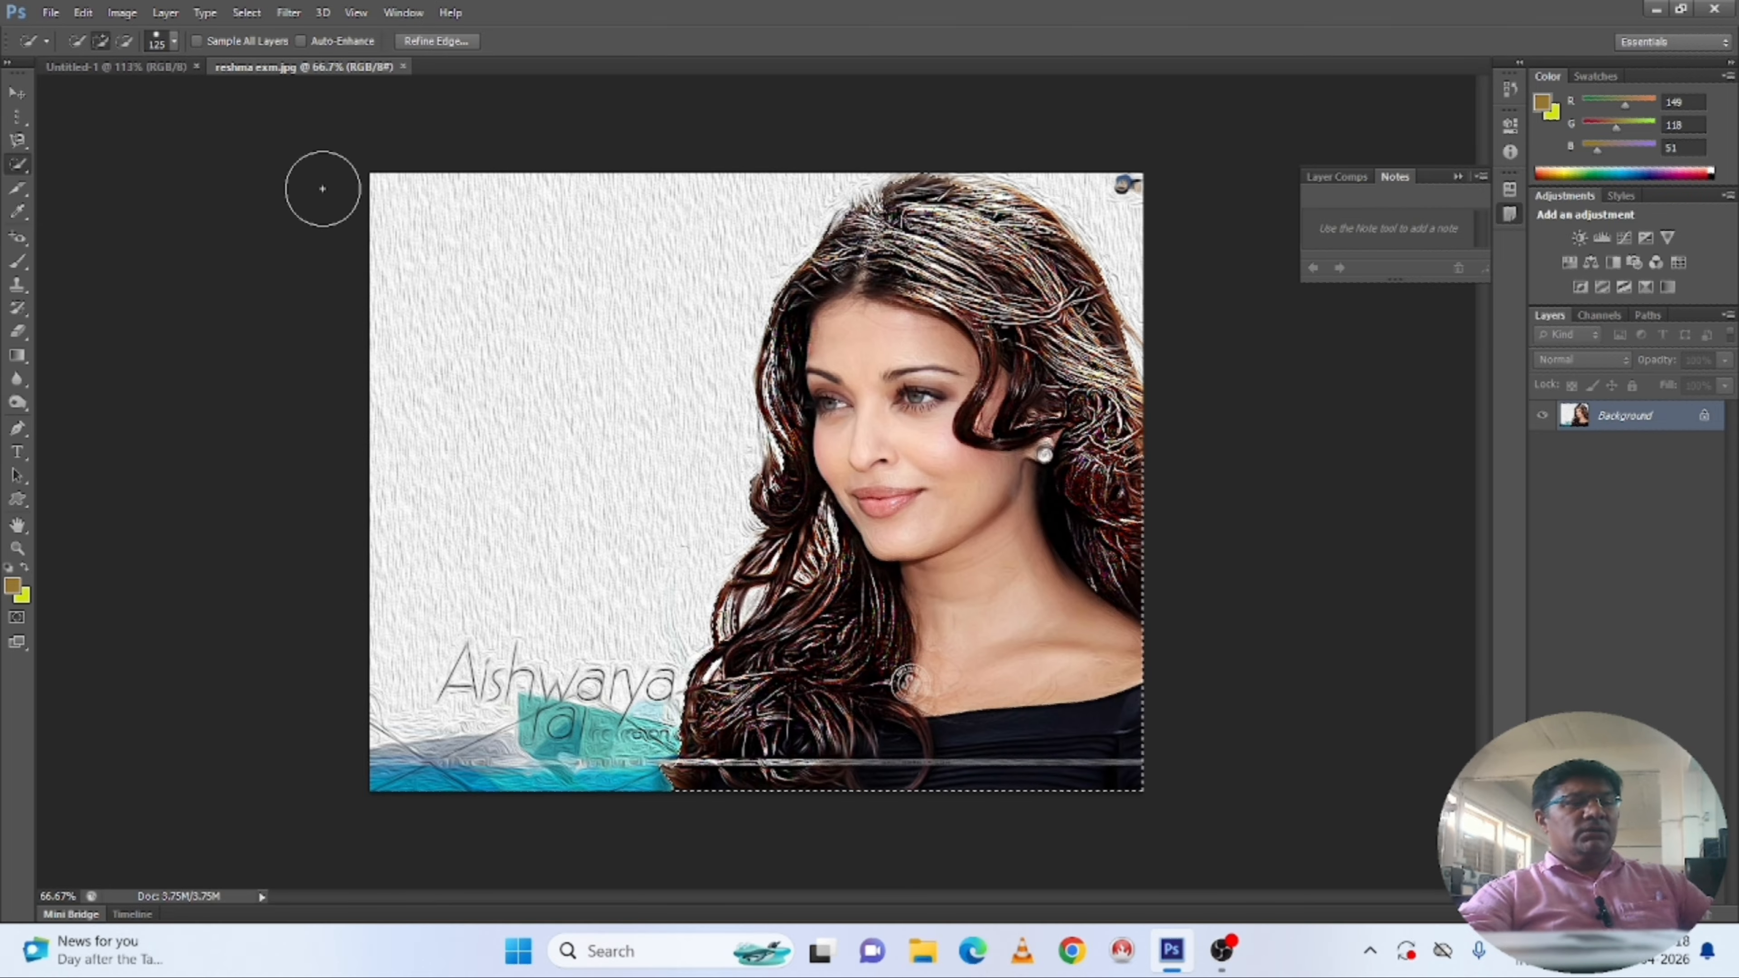
# Open Deepika-padukone-006-1600x900.jpg from the photos folder as the destination image for the selected woman.
pyautogui.click(53, 15)
pyautogui.click(82, 54)
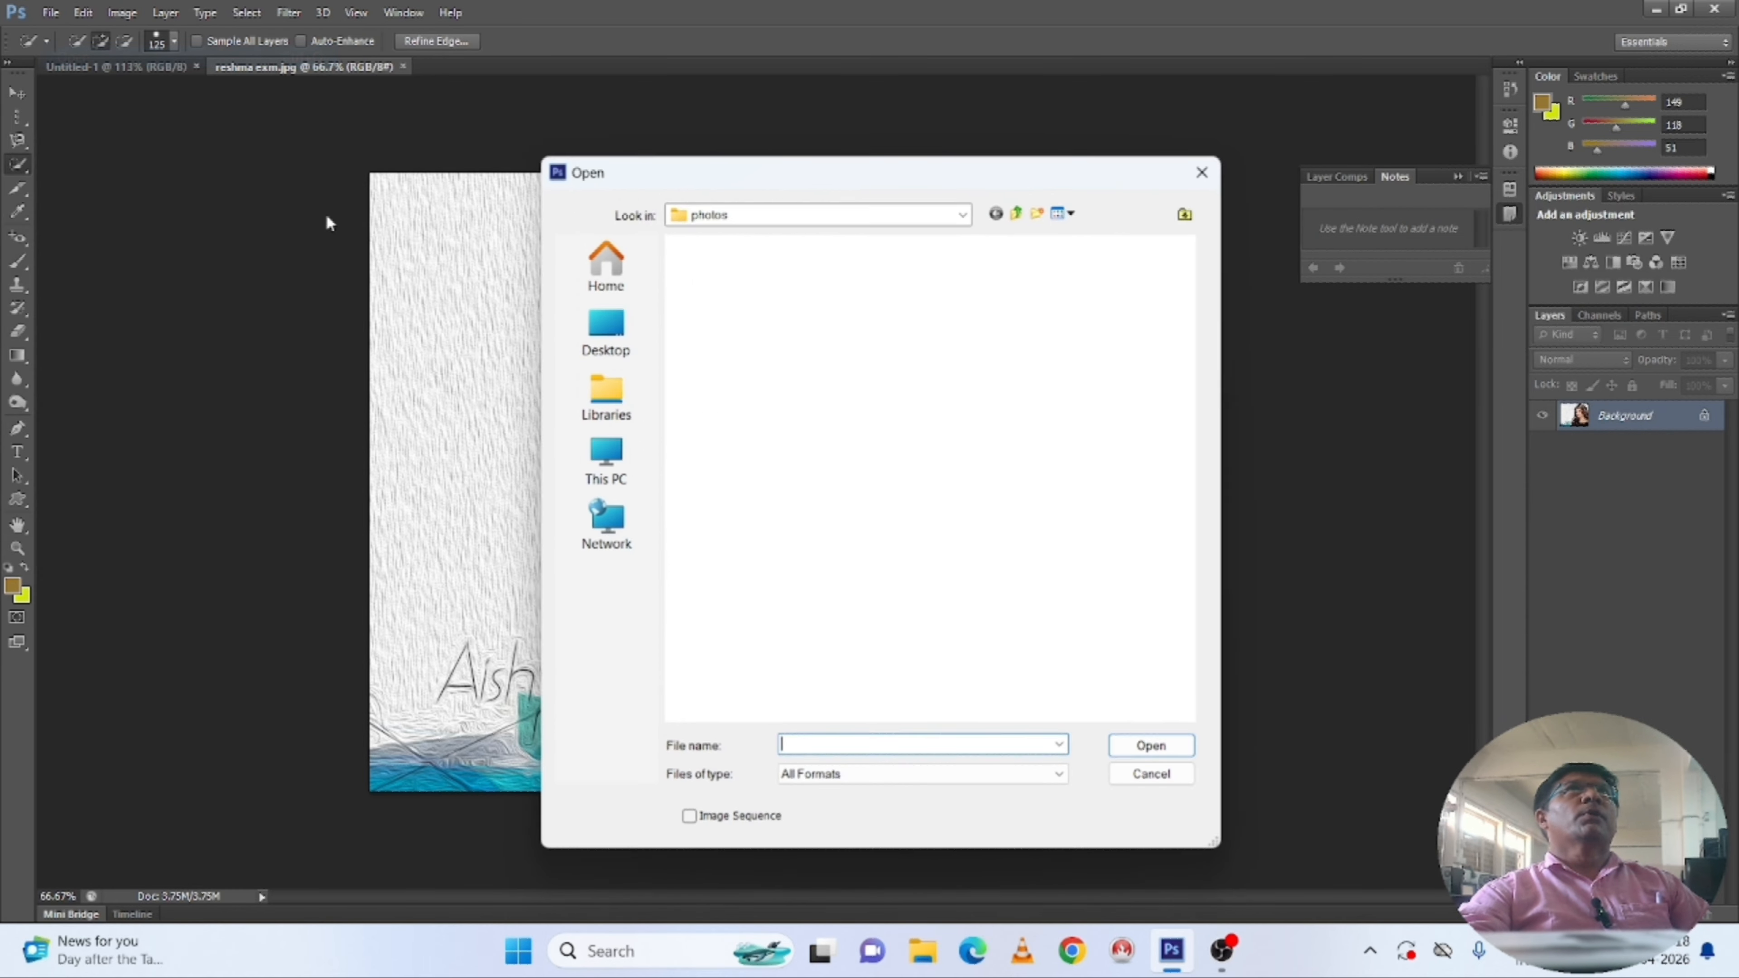
pyautogui.click(749, 511)
pyautogui.scroll(-5, 749, 512)
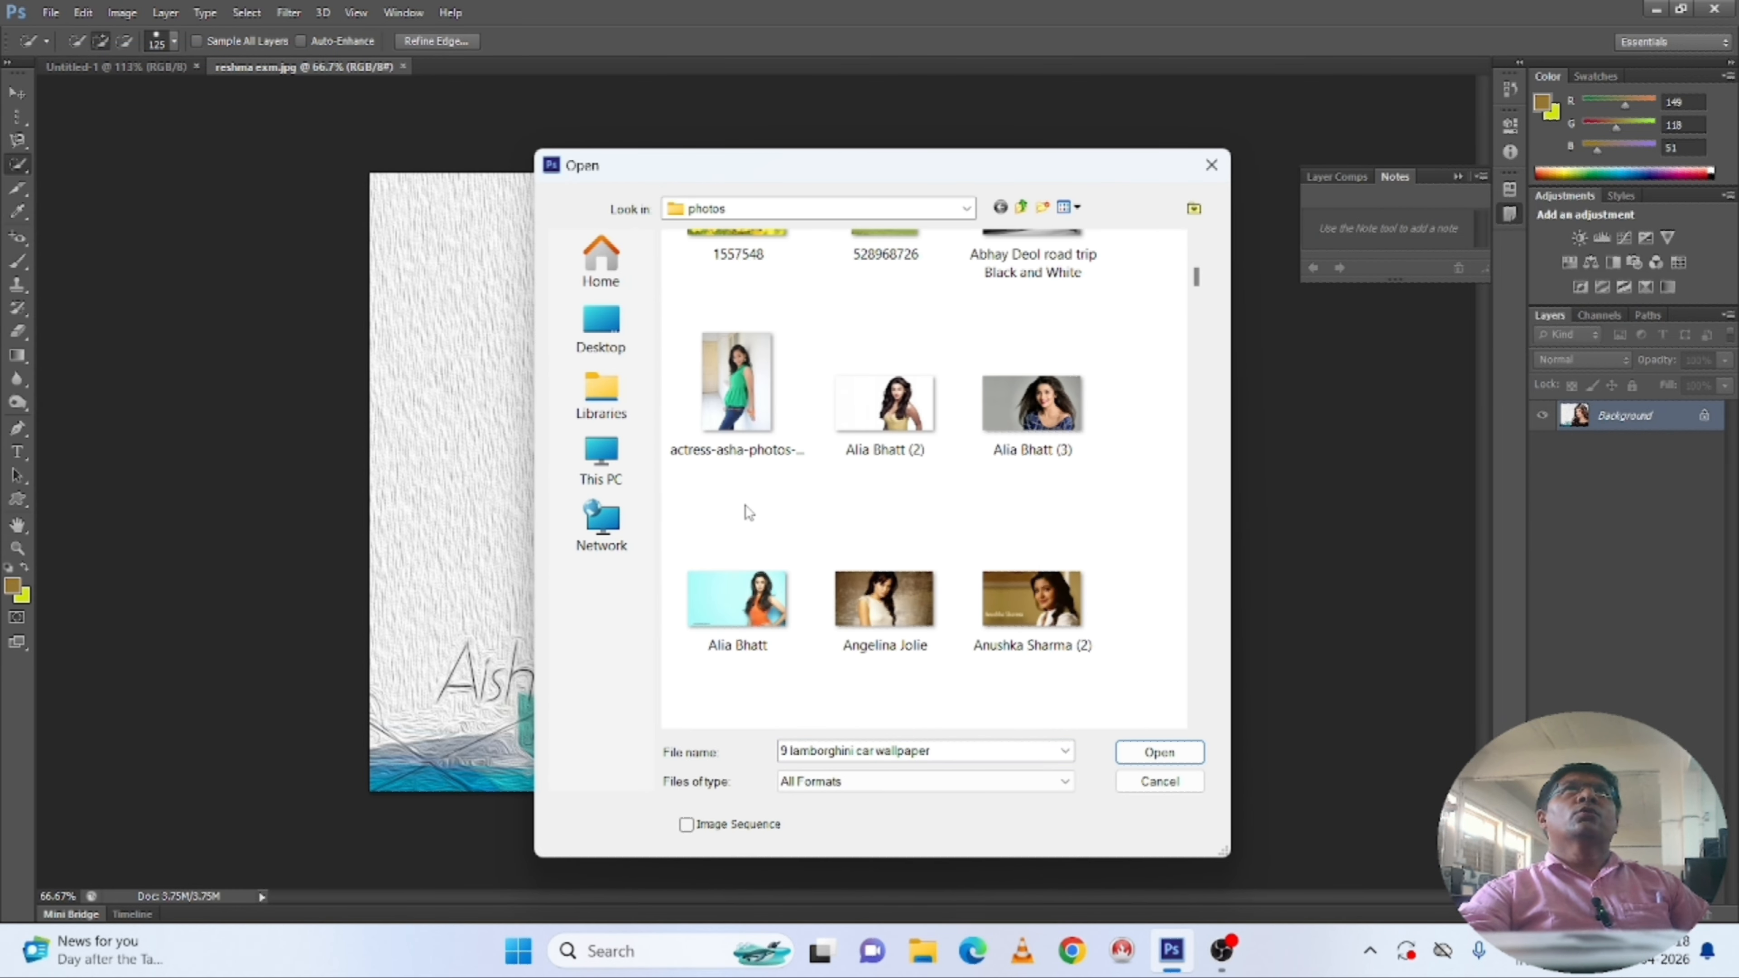
pyautogui.scroll(-5, 749, 512)
pyautogui.scroll(-5, 749, 513)
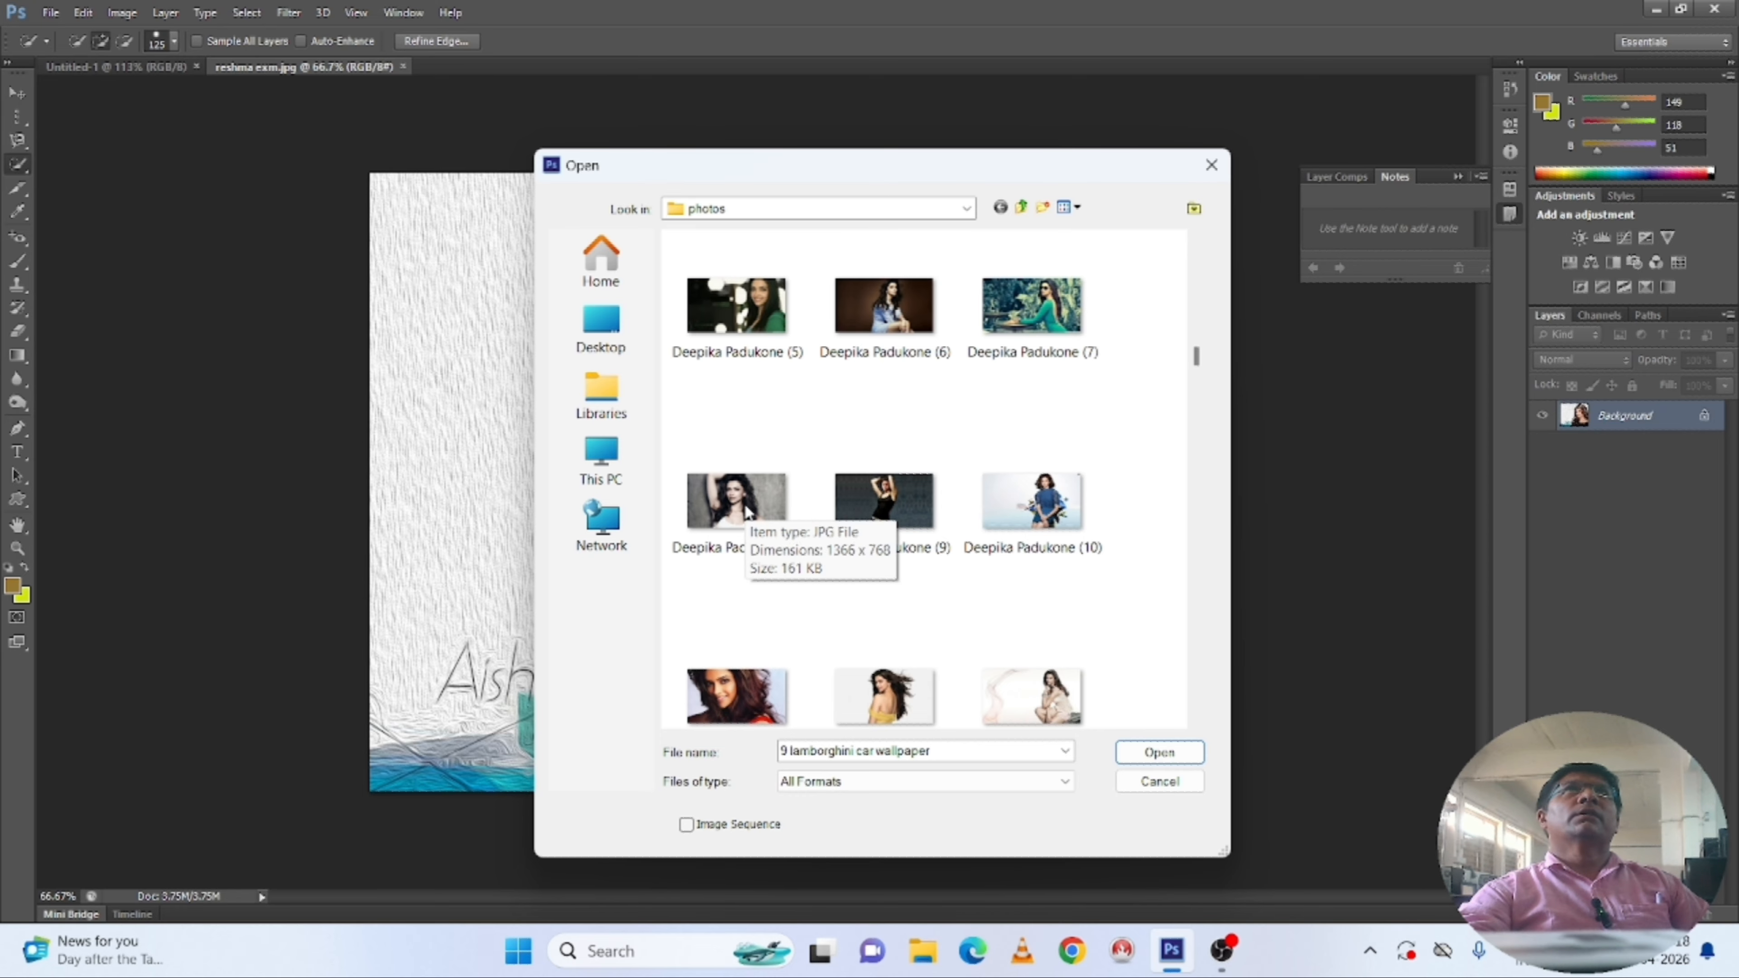
pyautogui.scroll(-2, 749, 513)
pyautogui.scroll(-3, 749, 514)
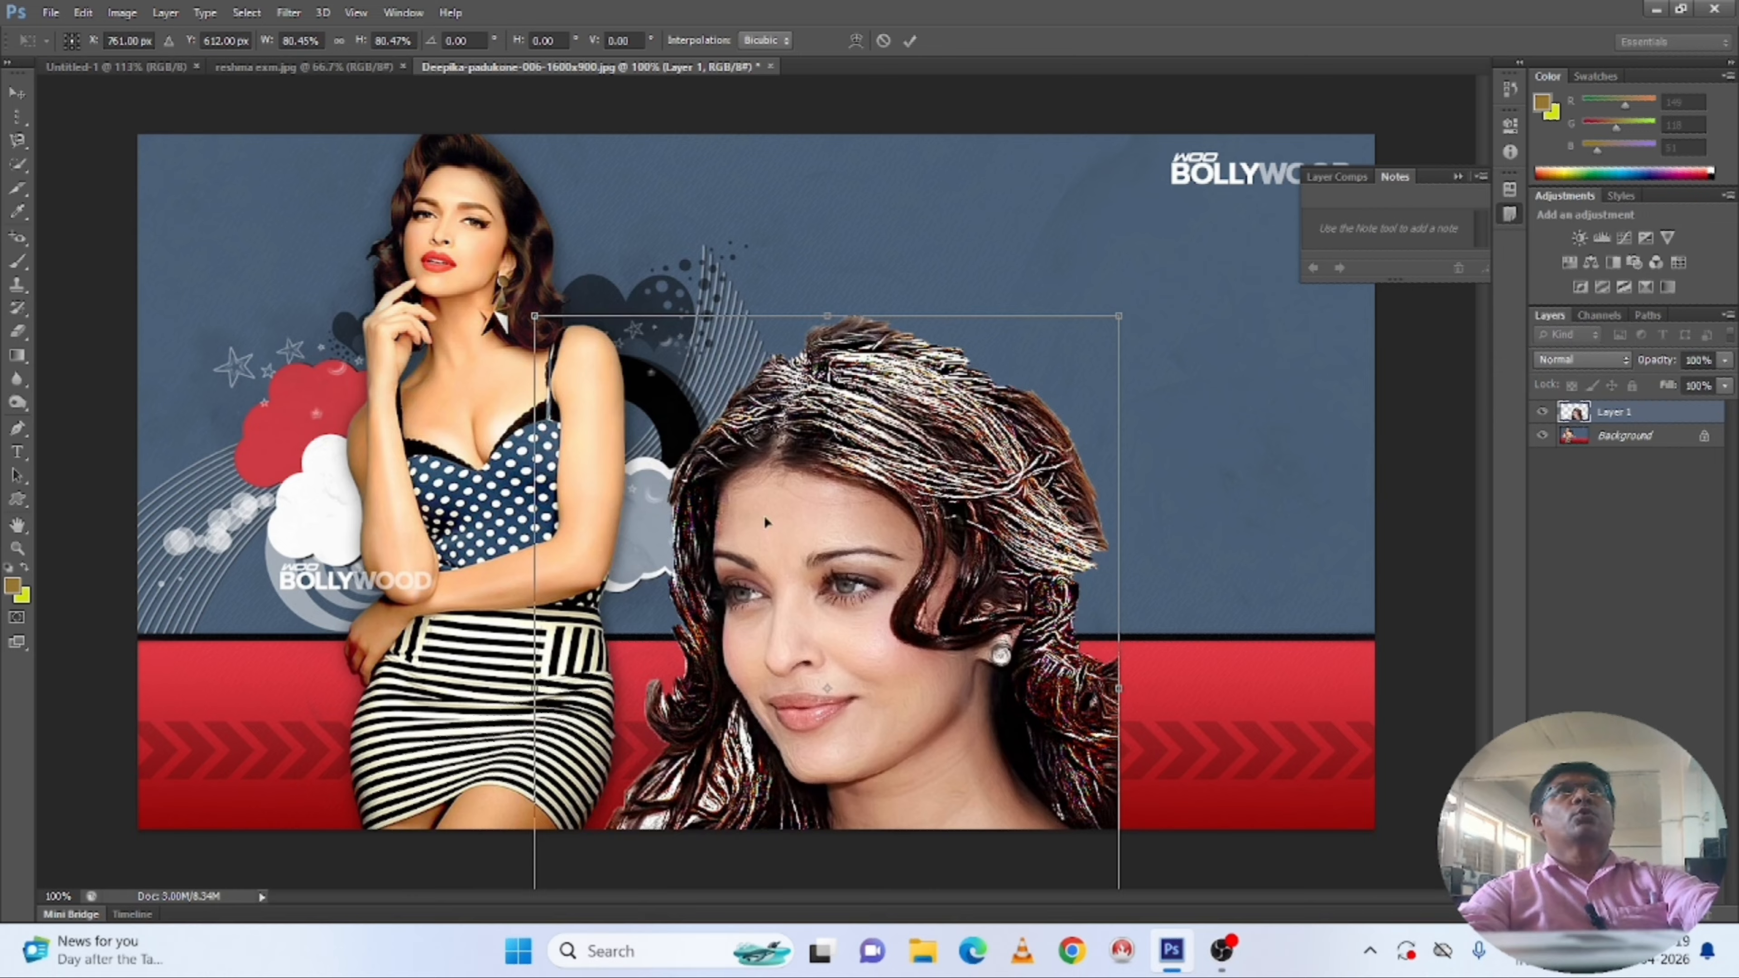
# Move the woman's cutout to the lower-right corner of the Bollywood image, apply the transform, and return to the Quick Selection tool.
pyautogui.moveTo(764, 515); pyautogui.dragTo(1090, 334)
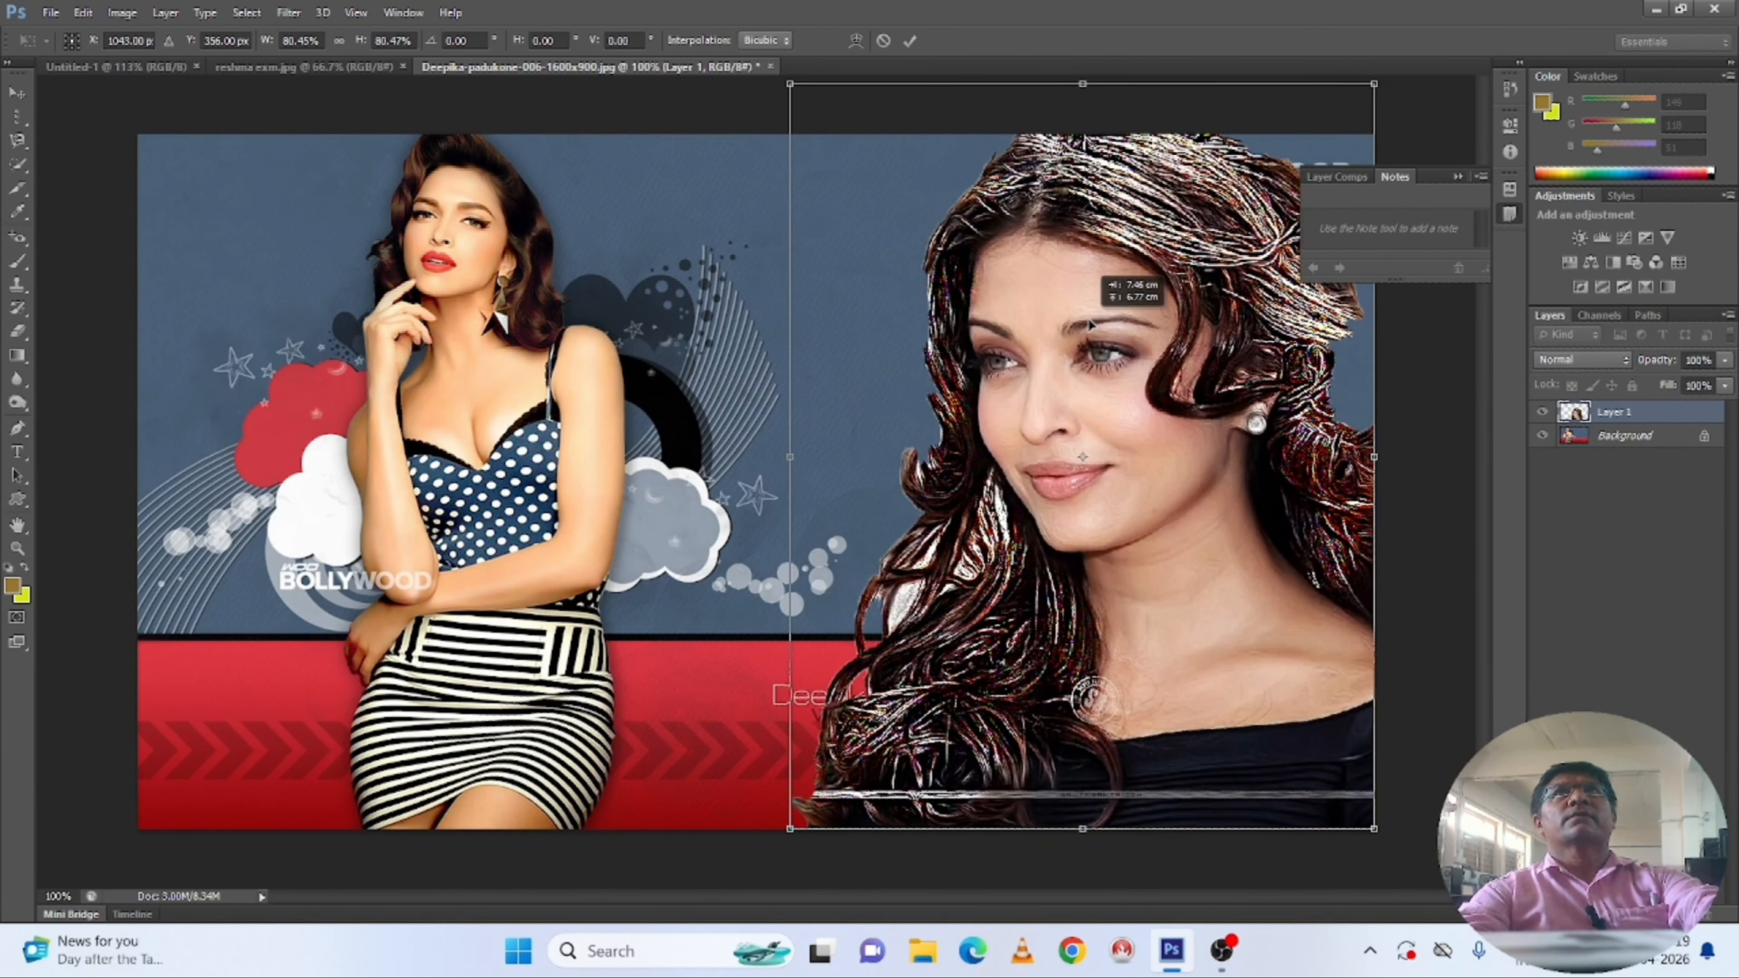
pyautogui.press('Return')
pyautogui.press('w')
# Return to the reshma exm.jpg document and open Pierce-Brosnan (1).jpg from the photos folder.
pyautogui.click(304, 67)
pyautogui.hotkey('ctrl', 'o')
pyautogui.scroll(-13, 828, 691)
pyautogui.scroll(-7, 827, 690)
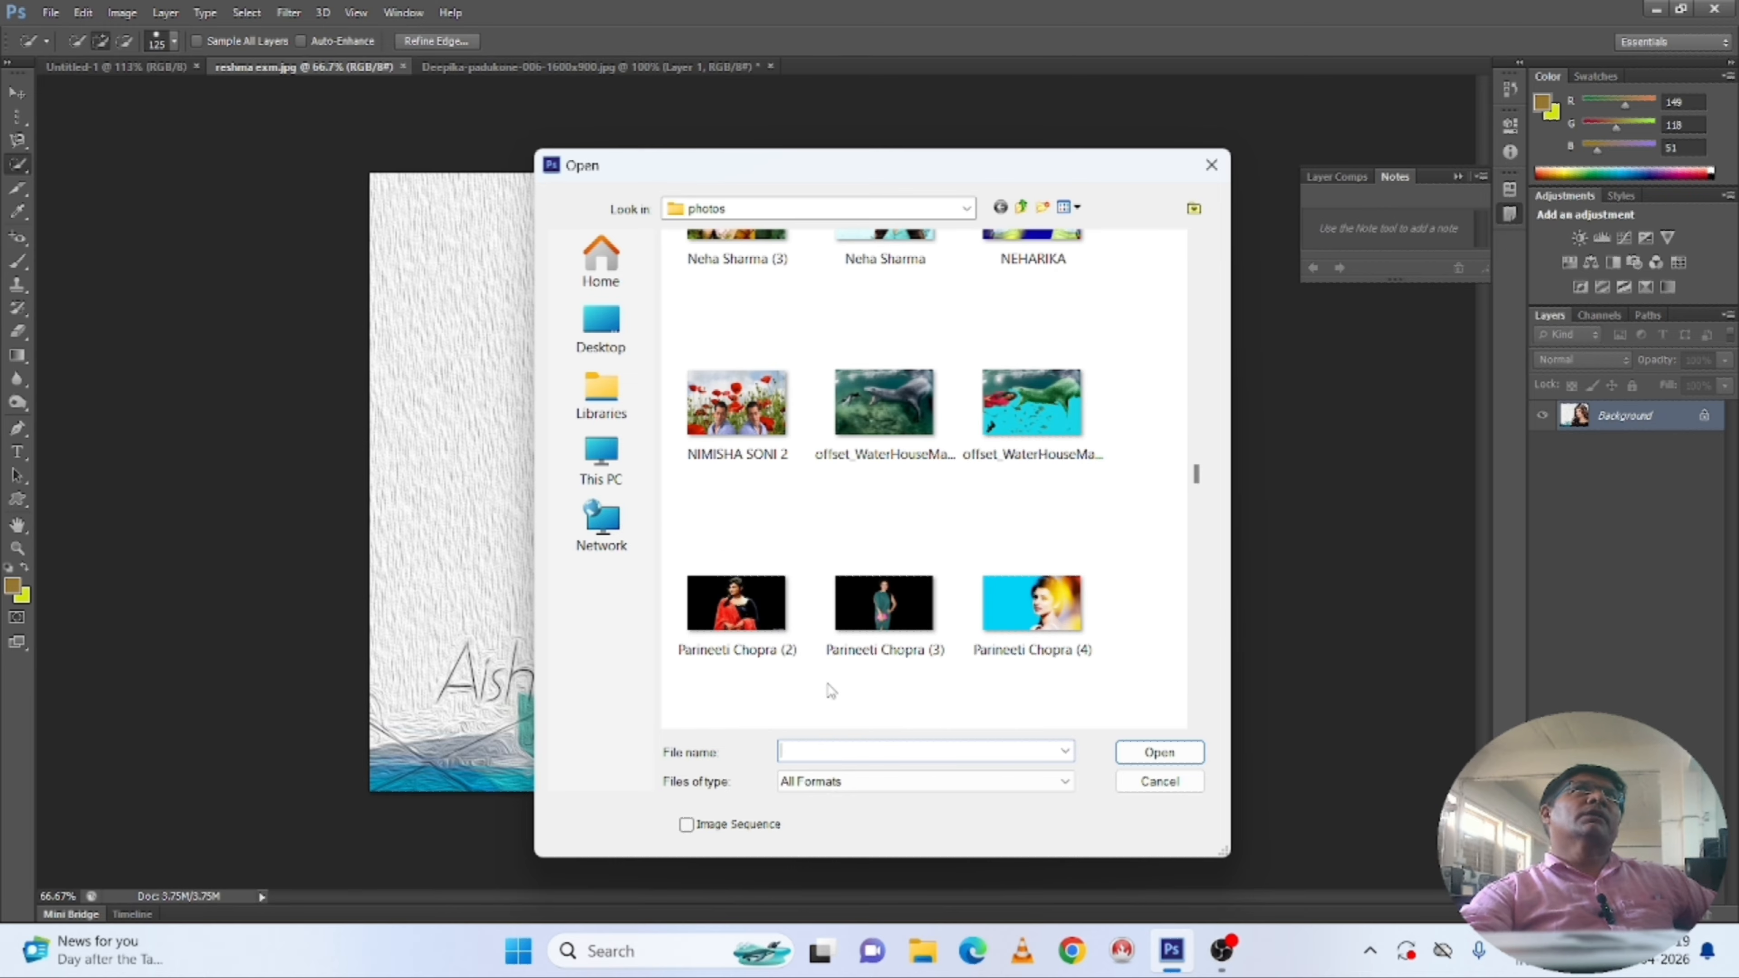
pyautogui.scroll(3, 828, 692)
pyautogui.scroll(5, 827, 692)
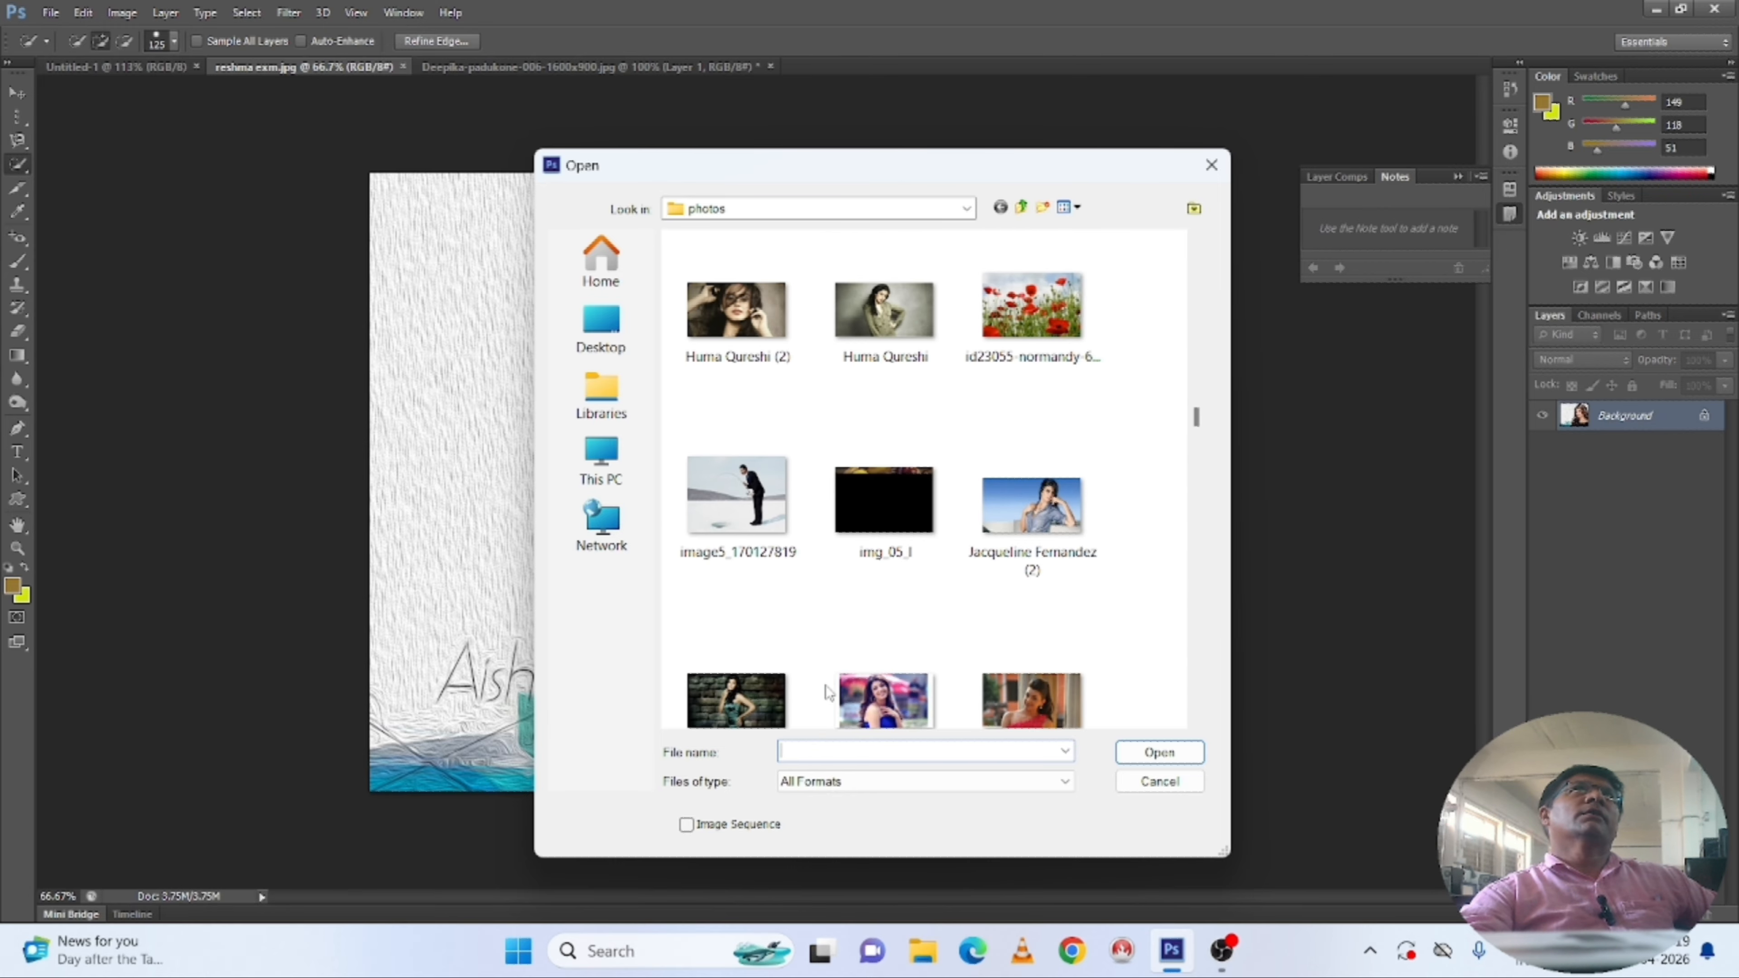
pyautogui.scroll(-9, 827, 695)
pyautogui.scroll(-3, 825, 702)
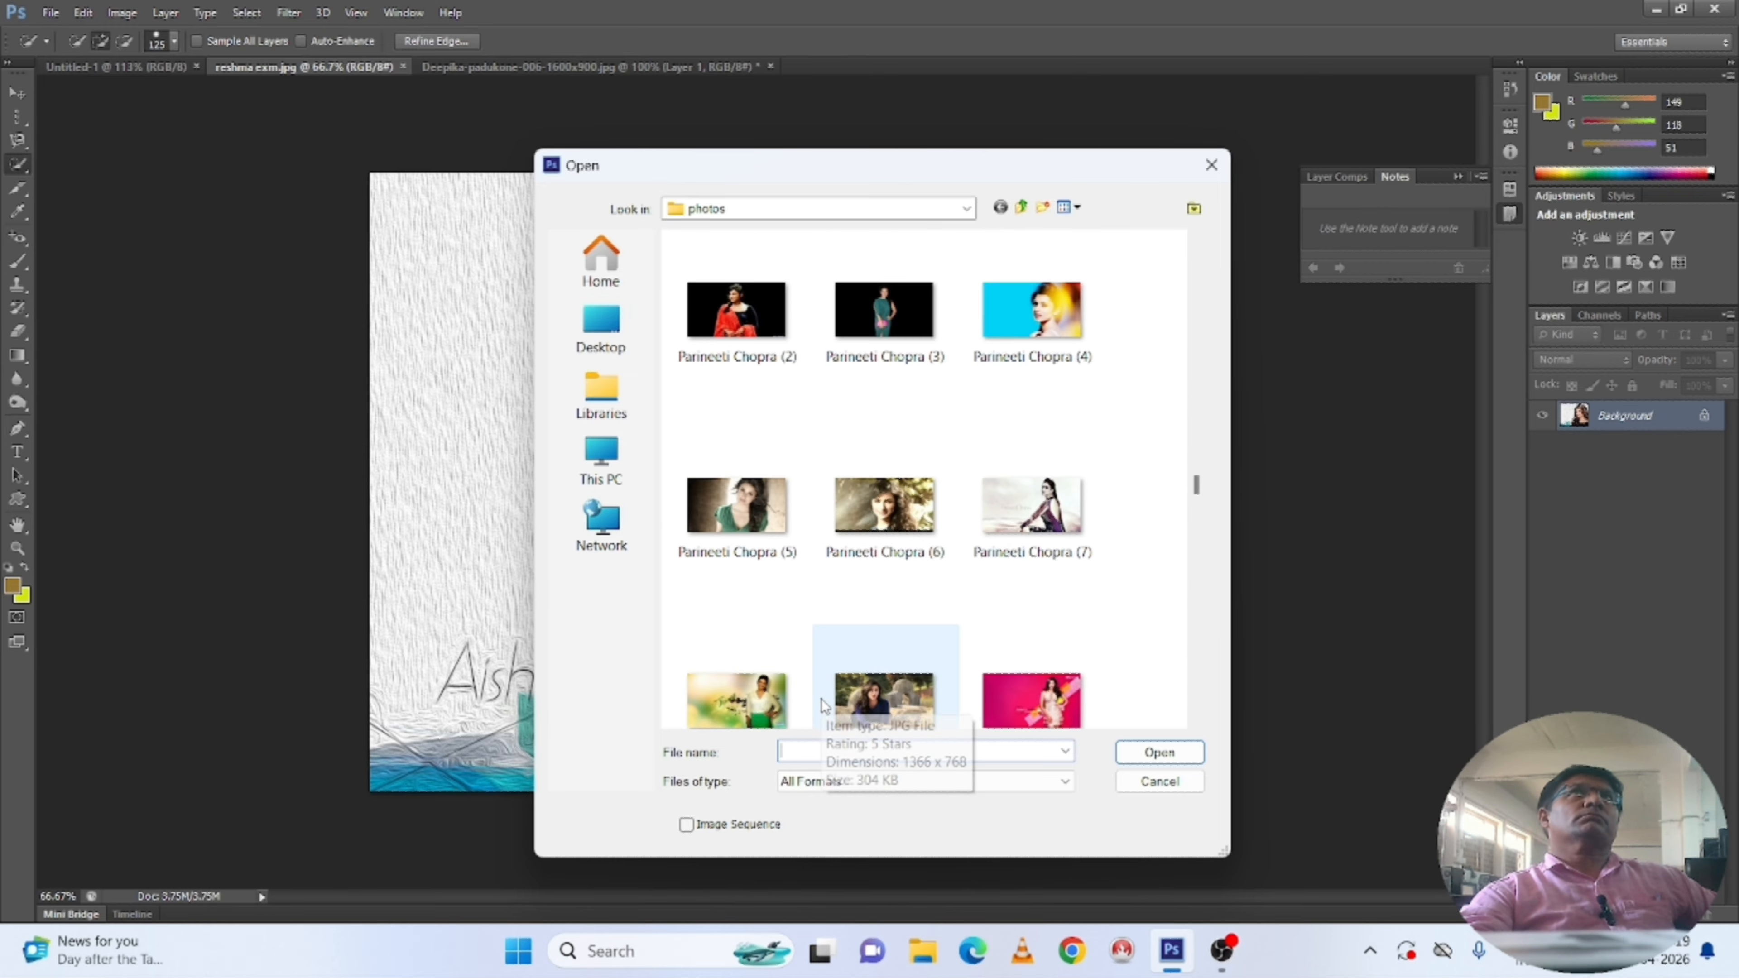
pyautogui.scroll(-4, 824, 706)
pyautogui.scroll(-3, 821, 705)
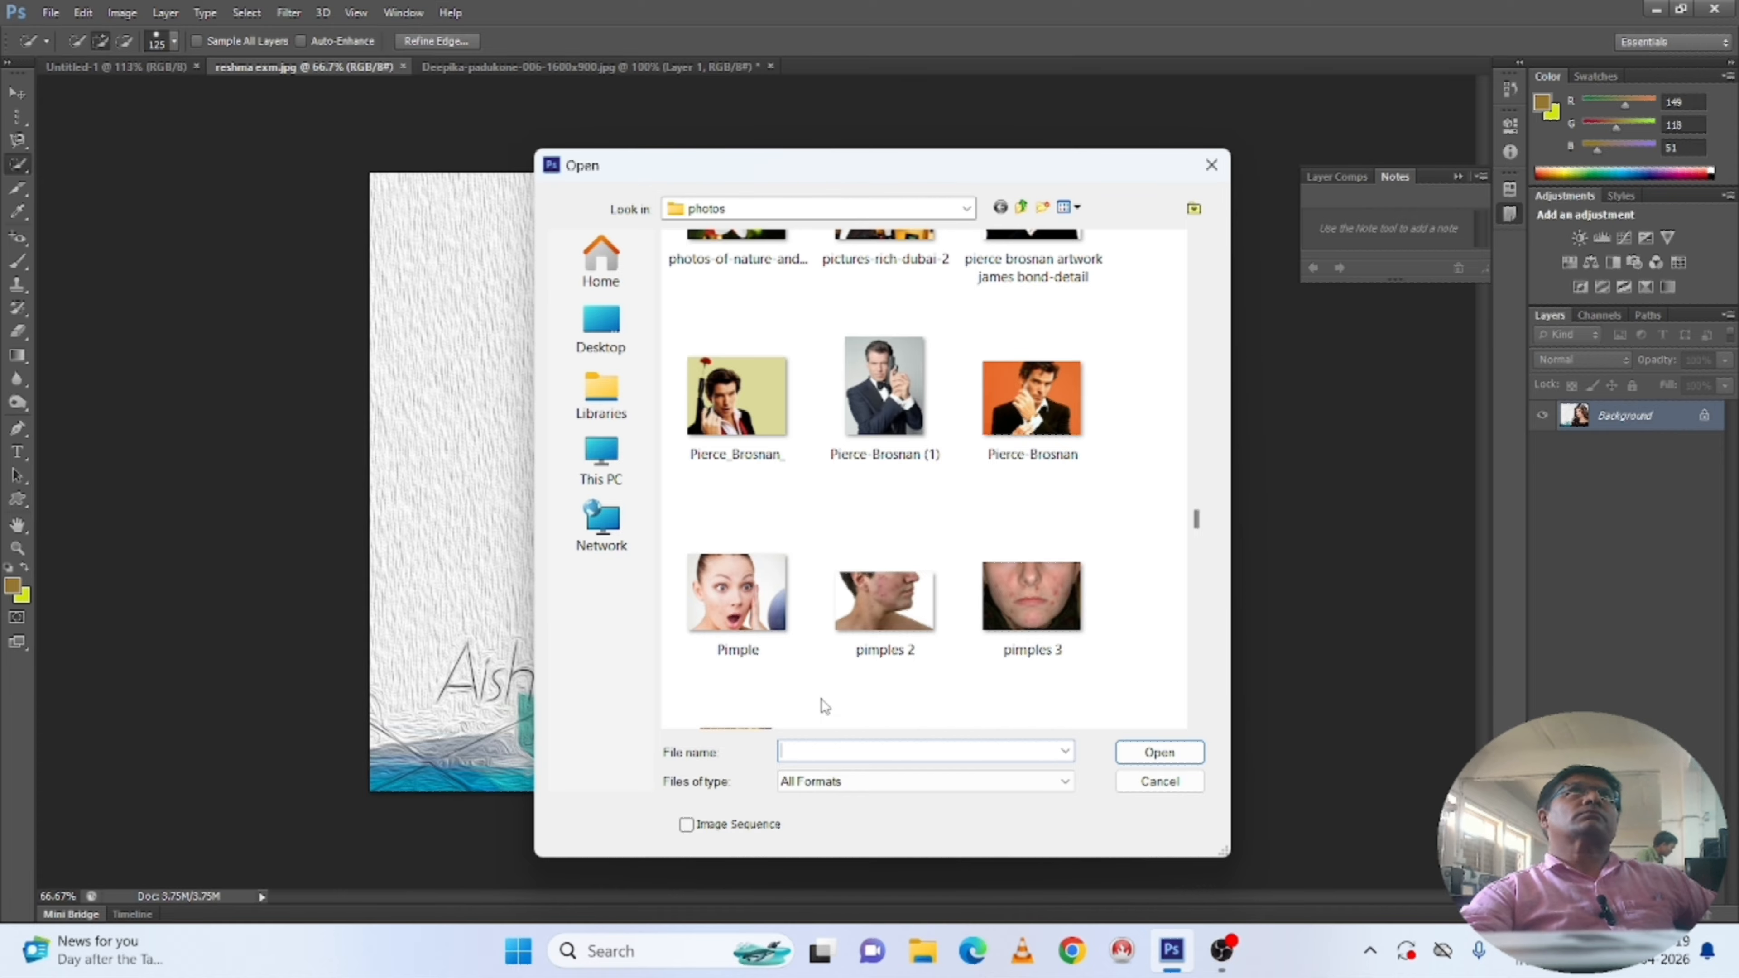
pyautogui.doubleClick(893, 397)
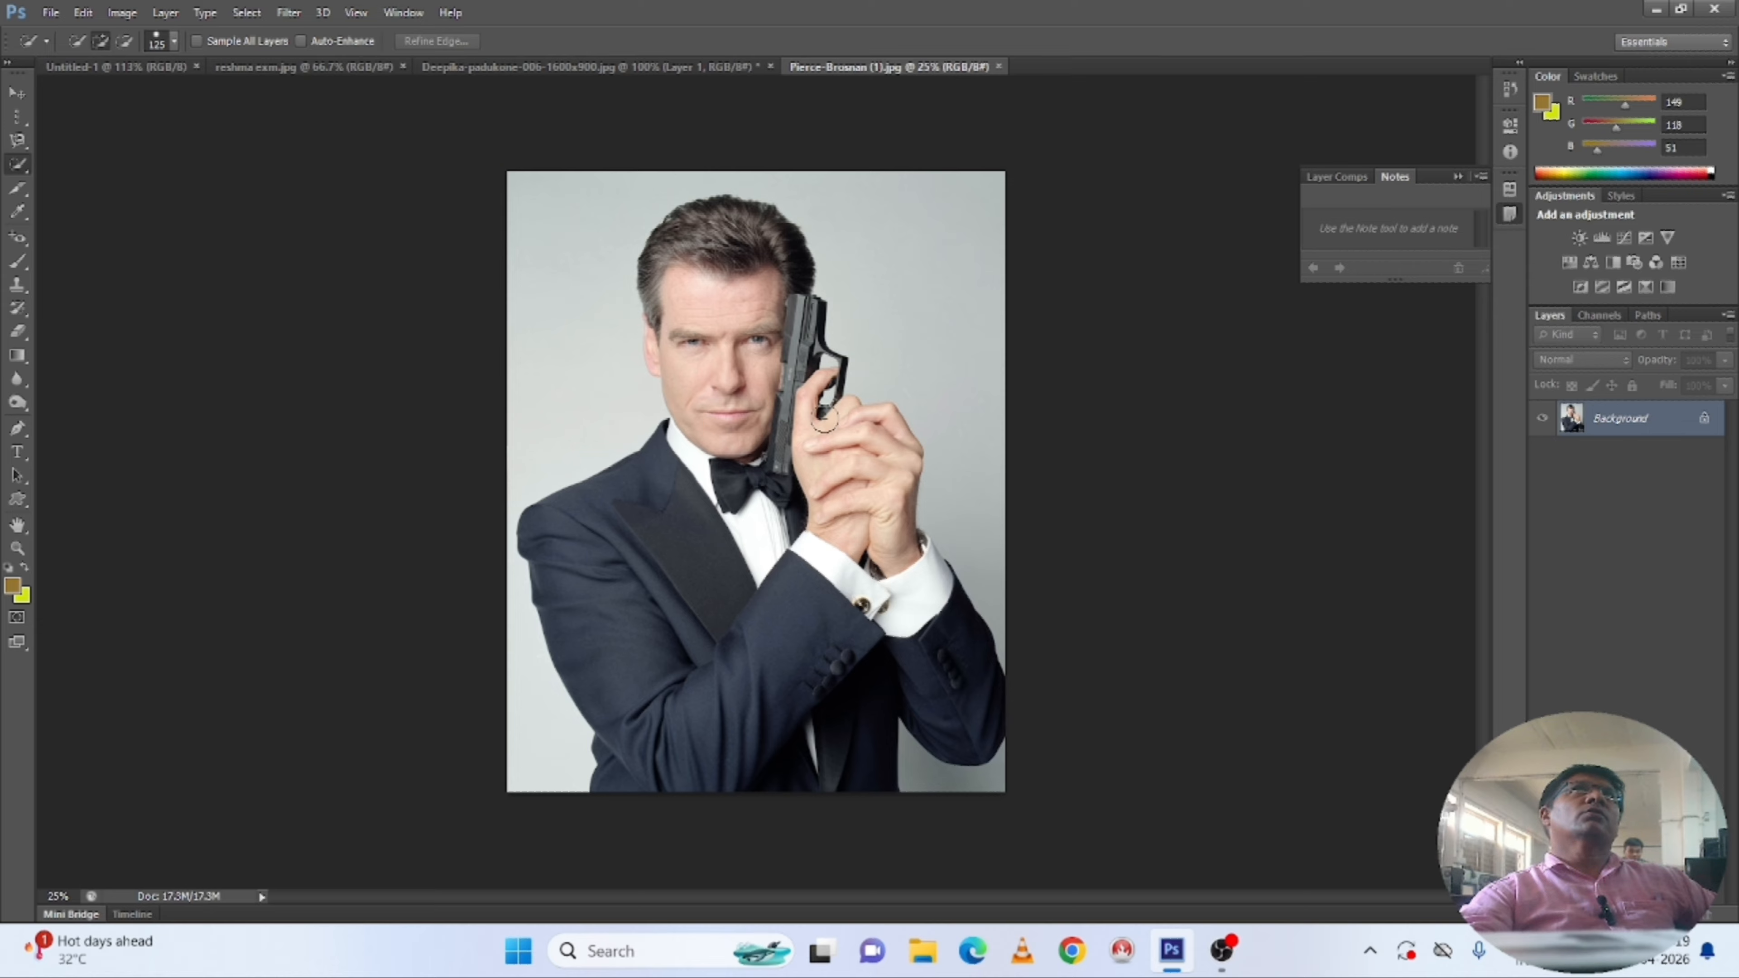
# Select the grey background around the man with the Magic Wand at tolerance 32, including the areas beside his arm and inside the trigger guard.
pyautogui.rightClick(17, 168)
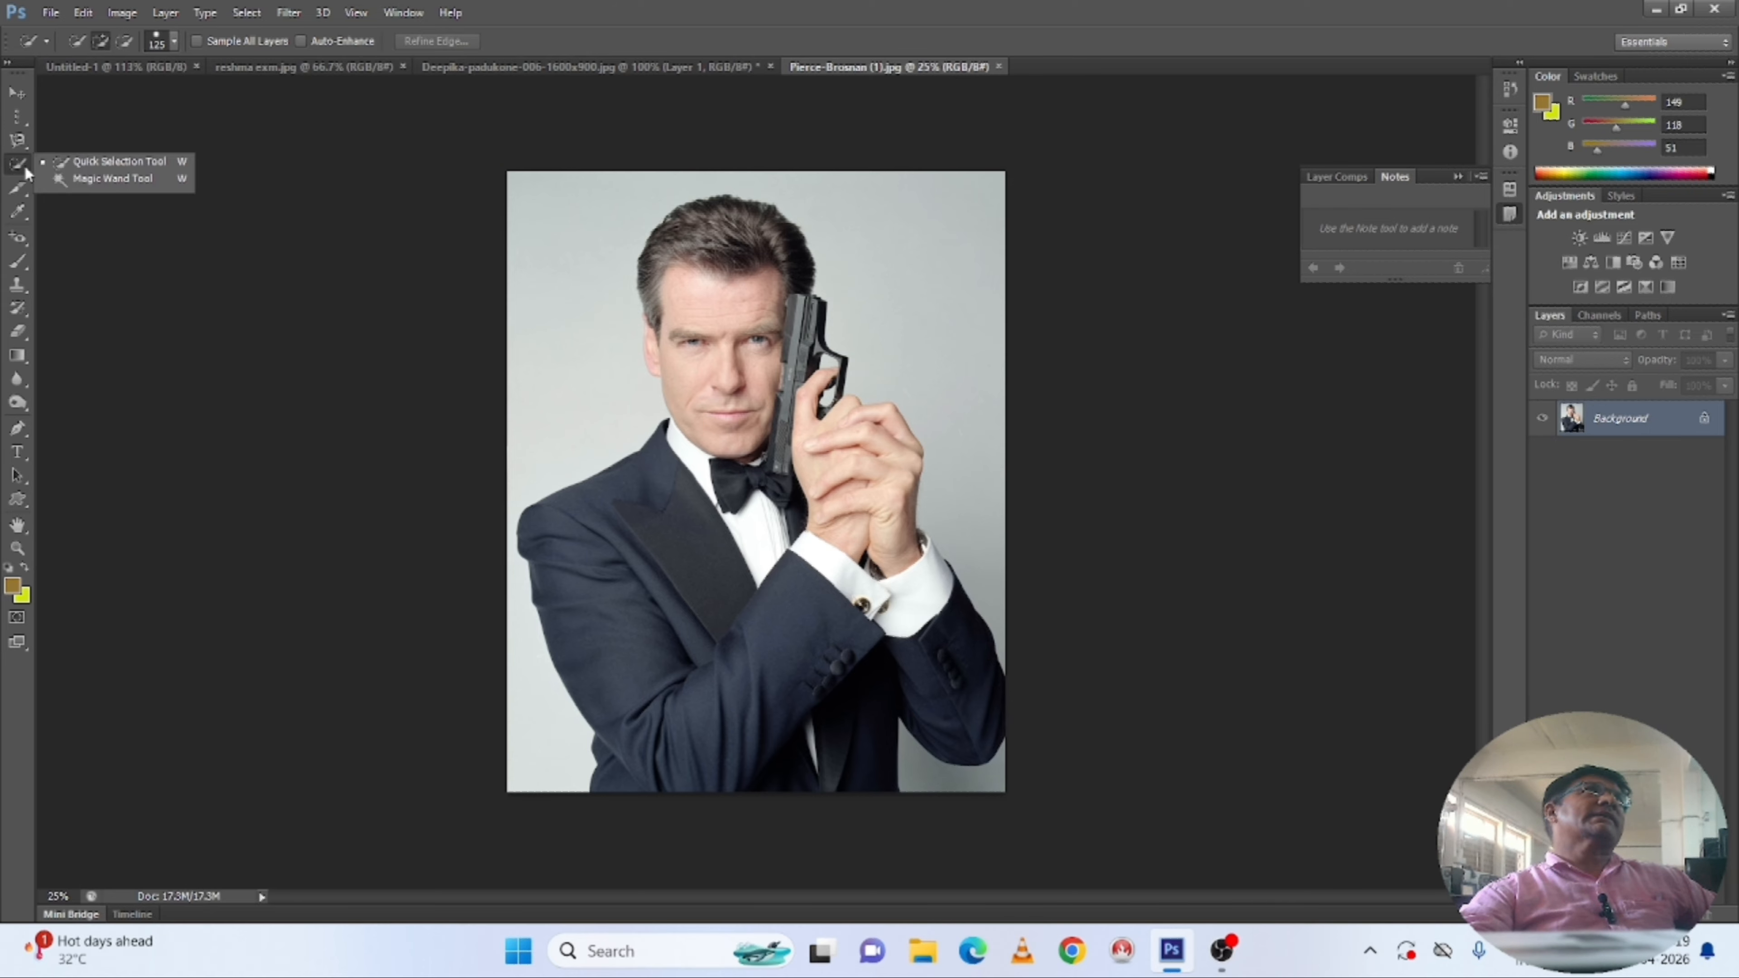
pyautogui.click(105, 181)
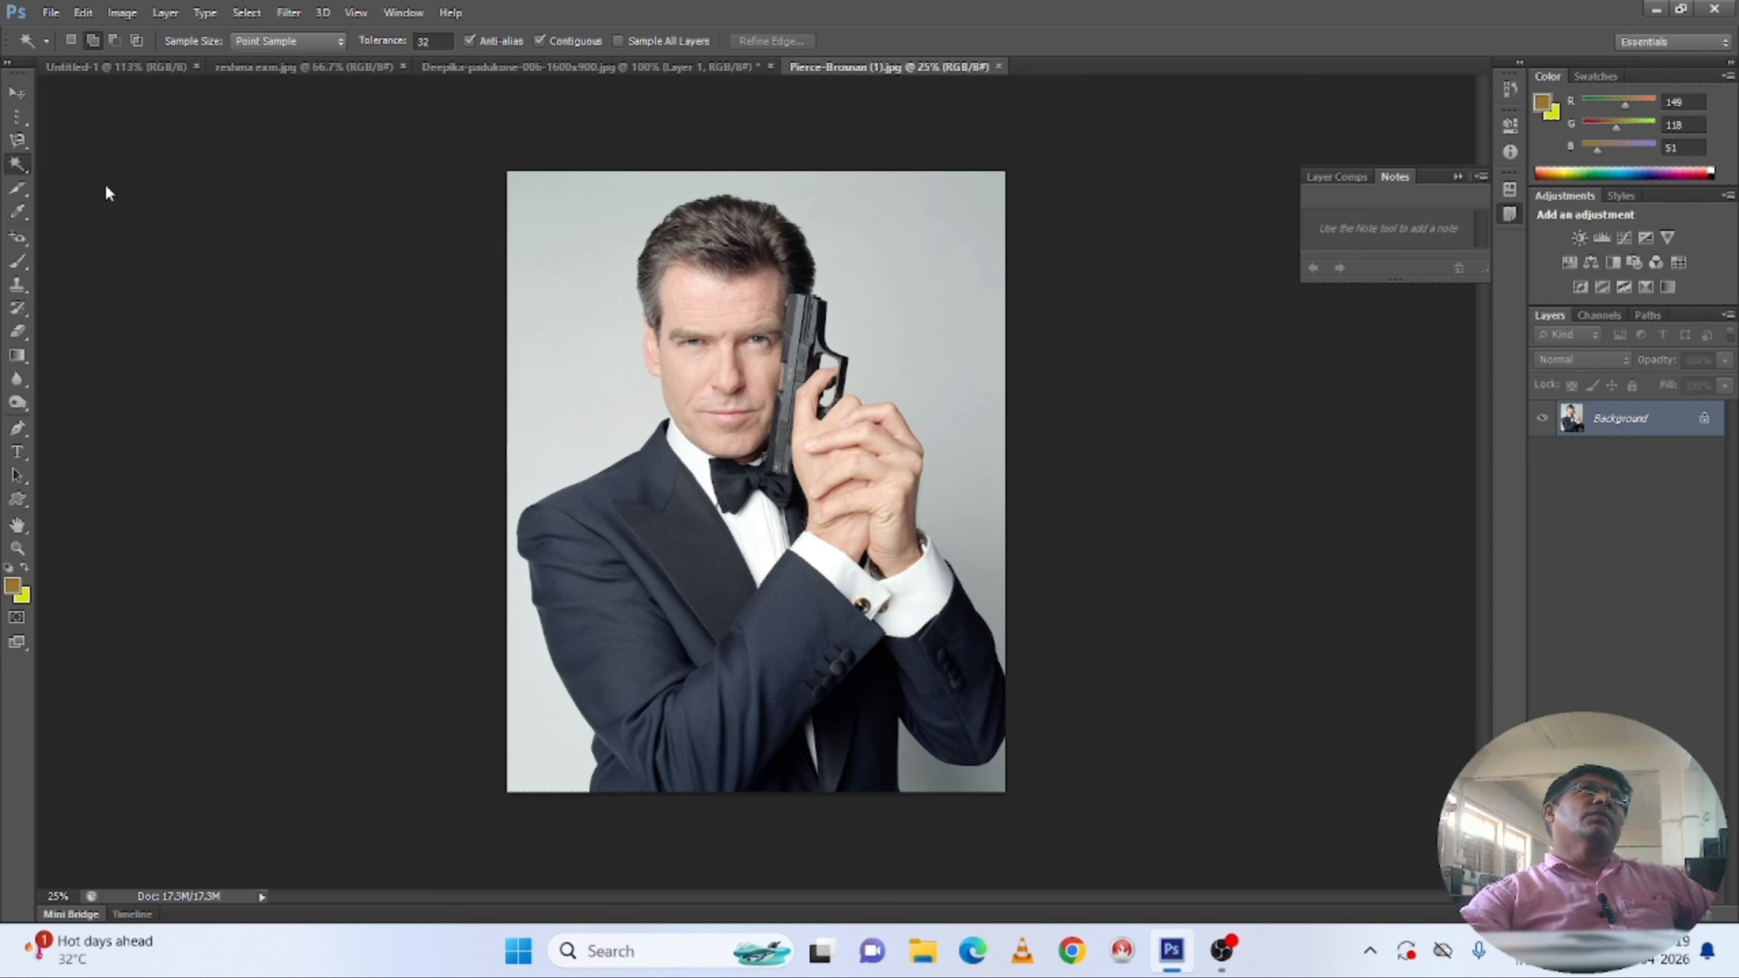
pyautogui.click(537, 356)
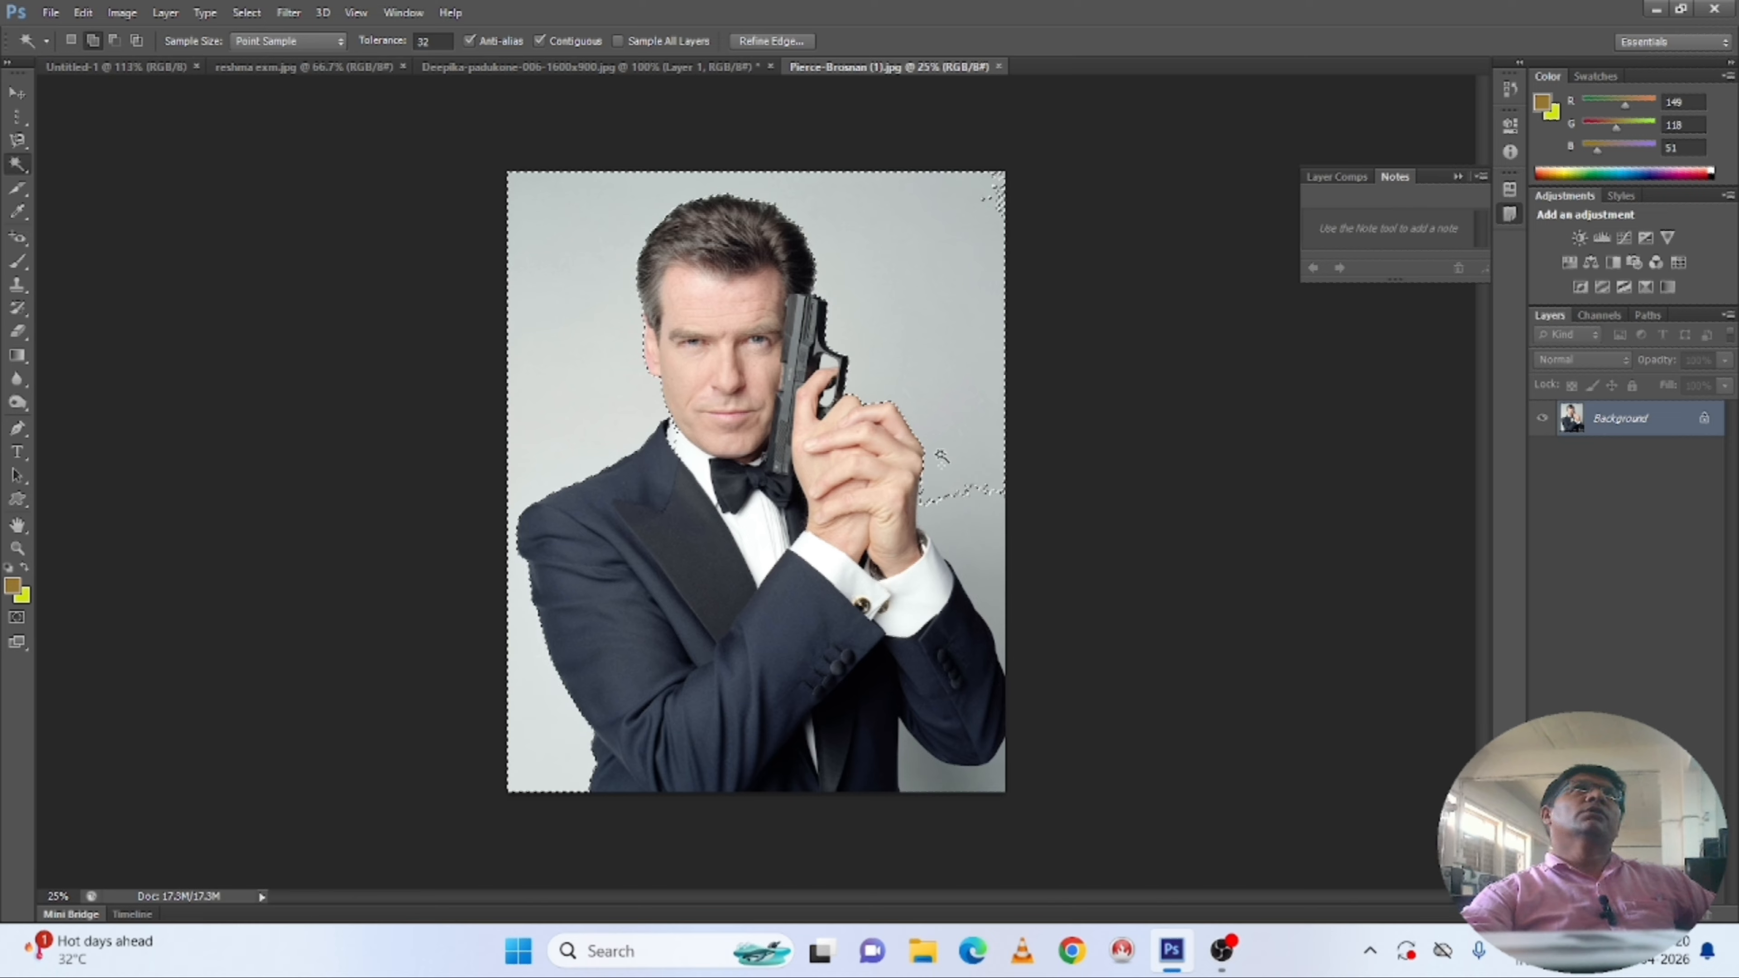
pyautogui.click(977, 550)
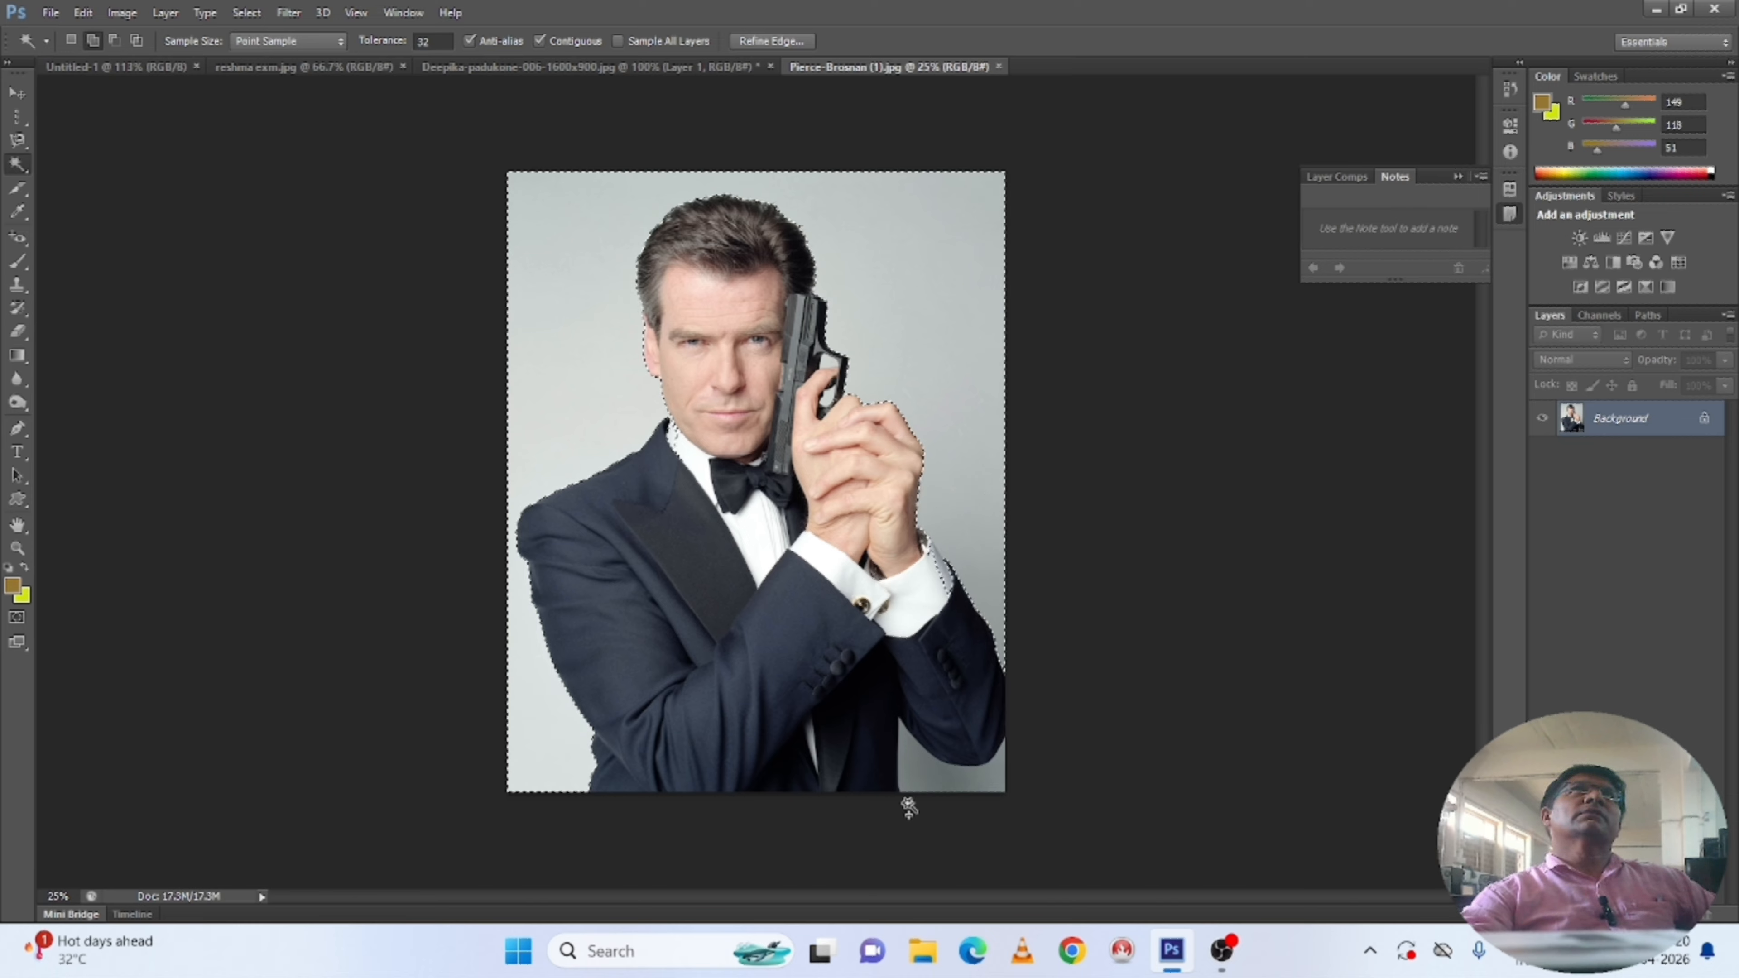
pyautogui.click(921, 775)
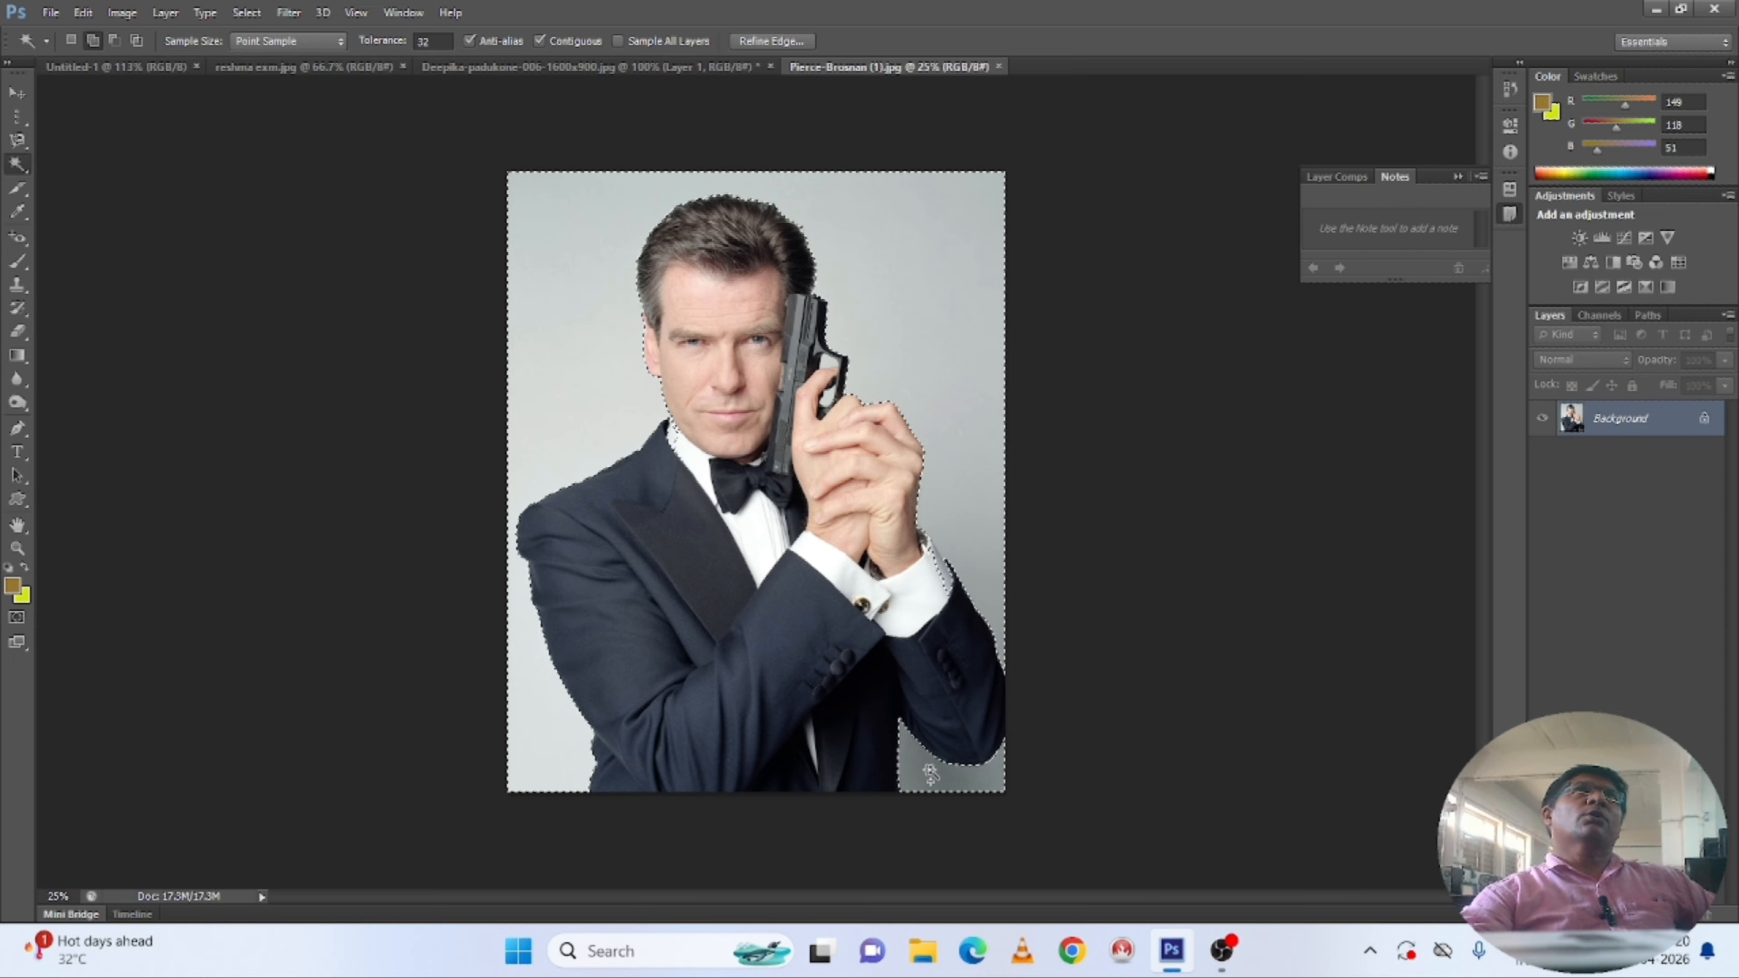
pyautogui.click(831, 401)
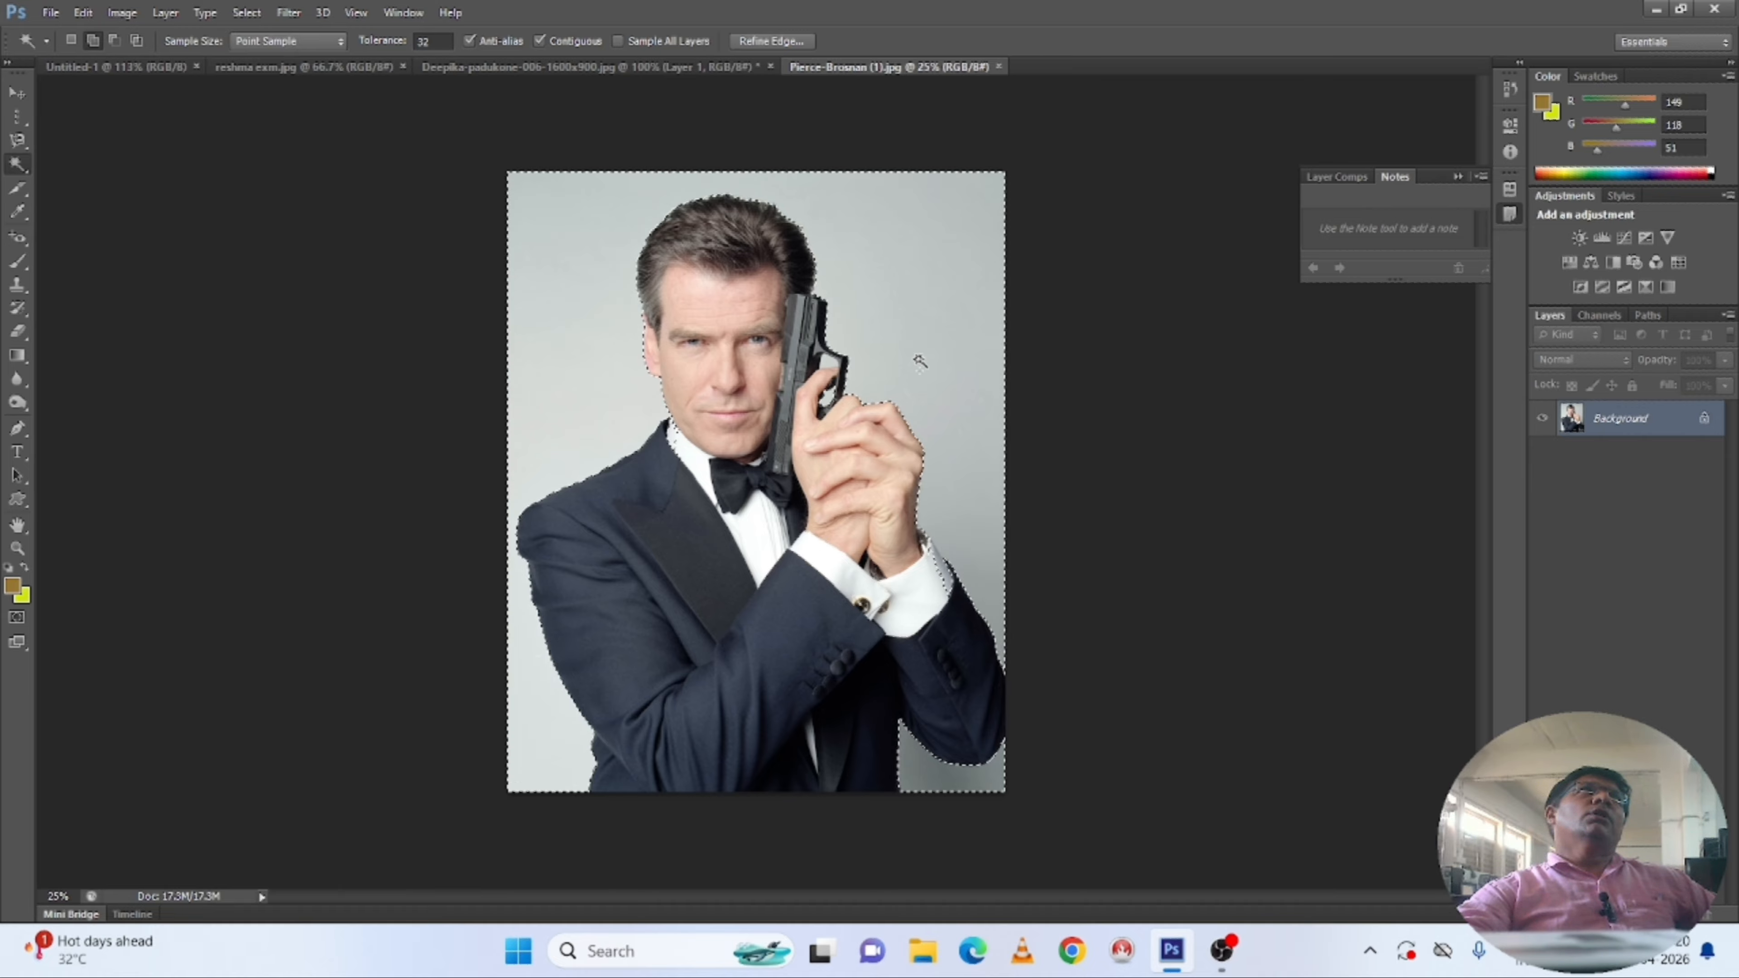
# Fill the selected backdrop alternately with the yellow-green background and brown foreground colours, ending on brown, and invert the selection to the man.
pyautogui.hotkey('ctrl', 'BackSpace')
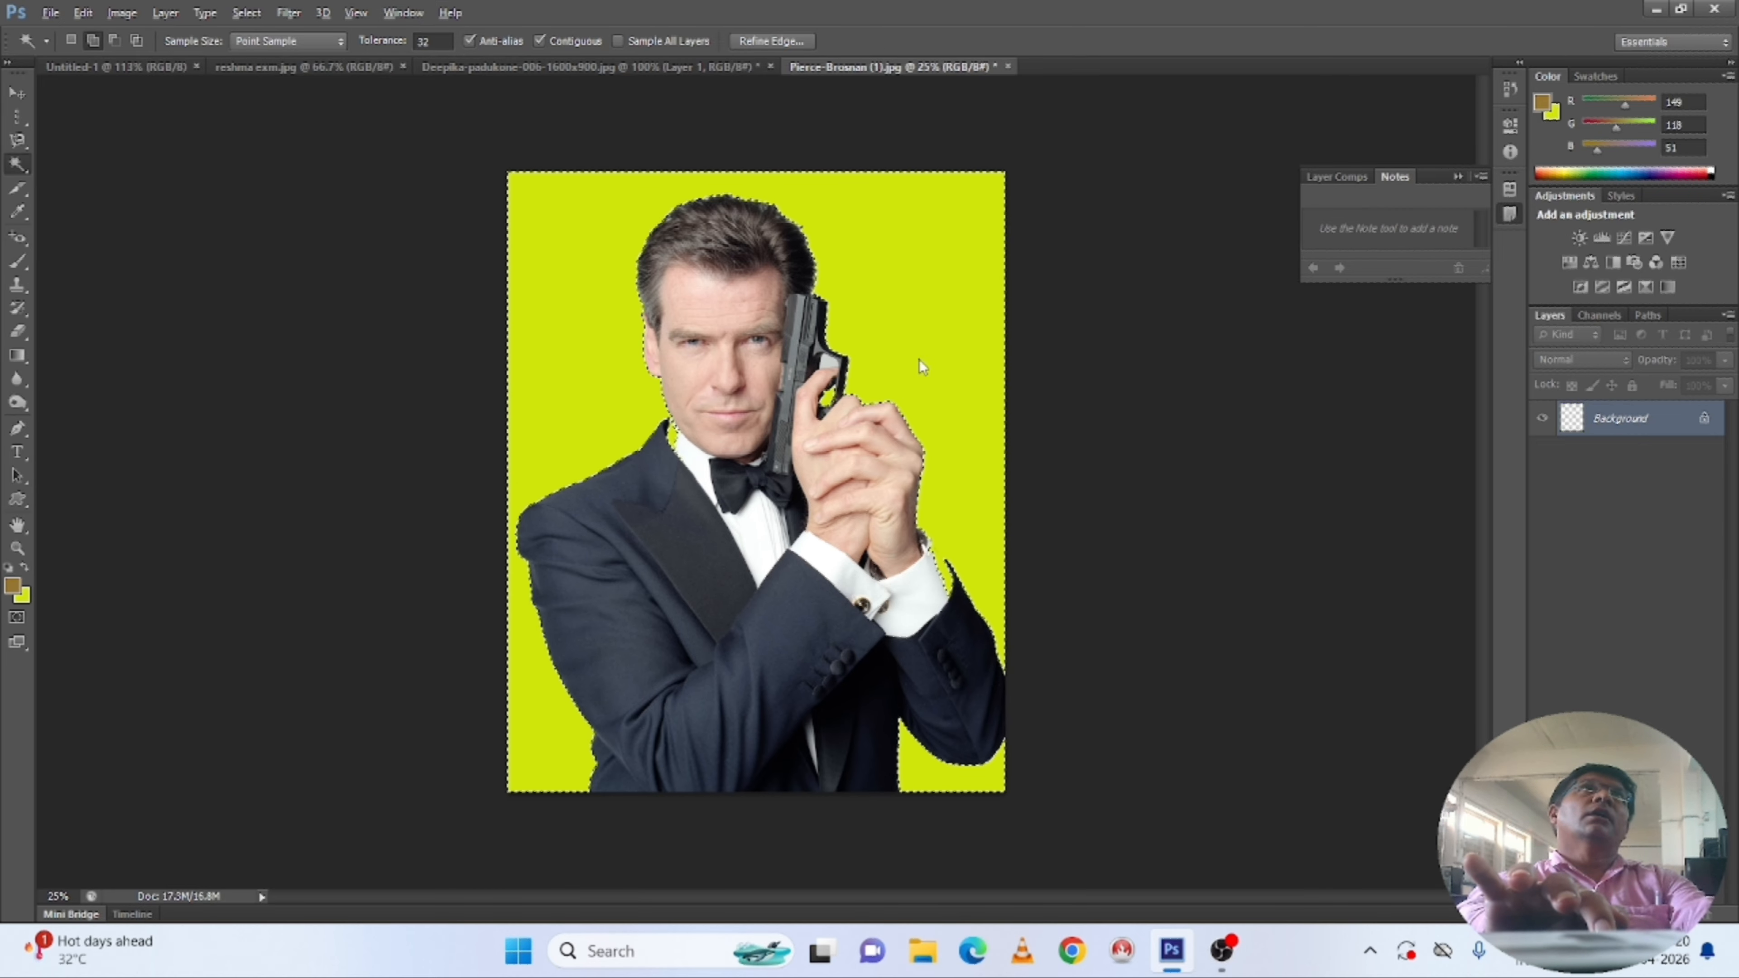
pyautogui.hotkey('alt', 'BackSpace')
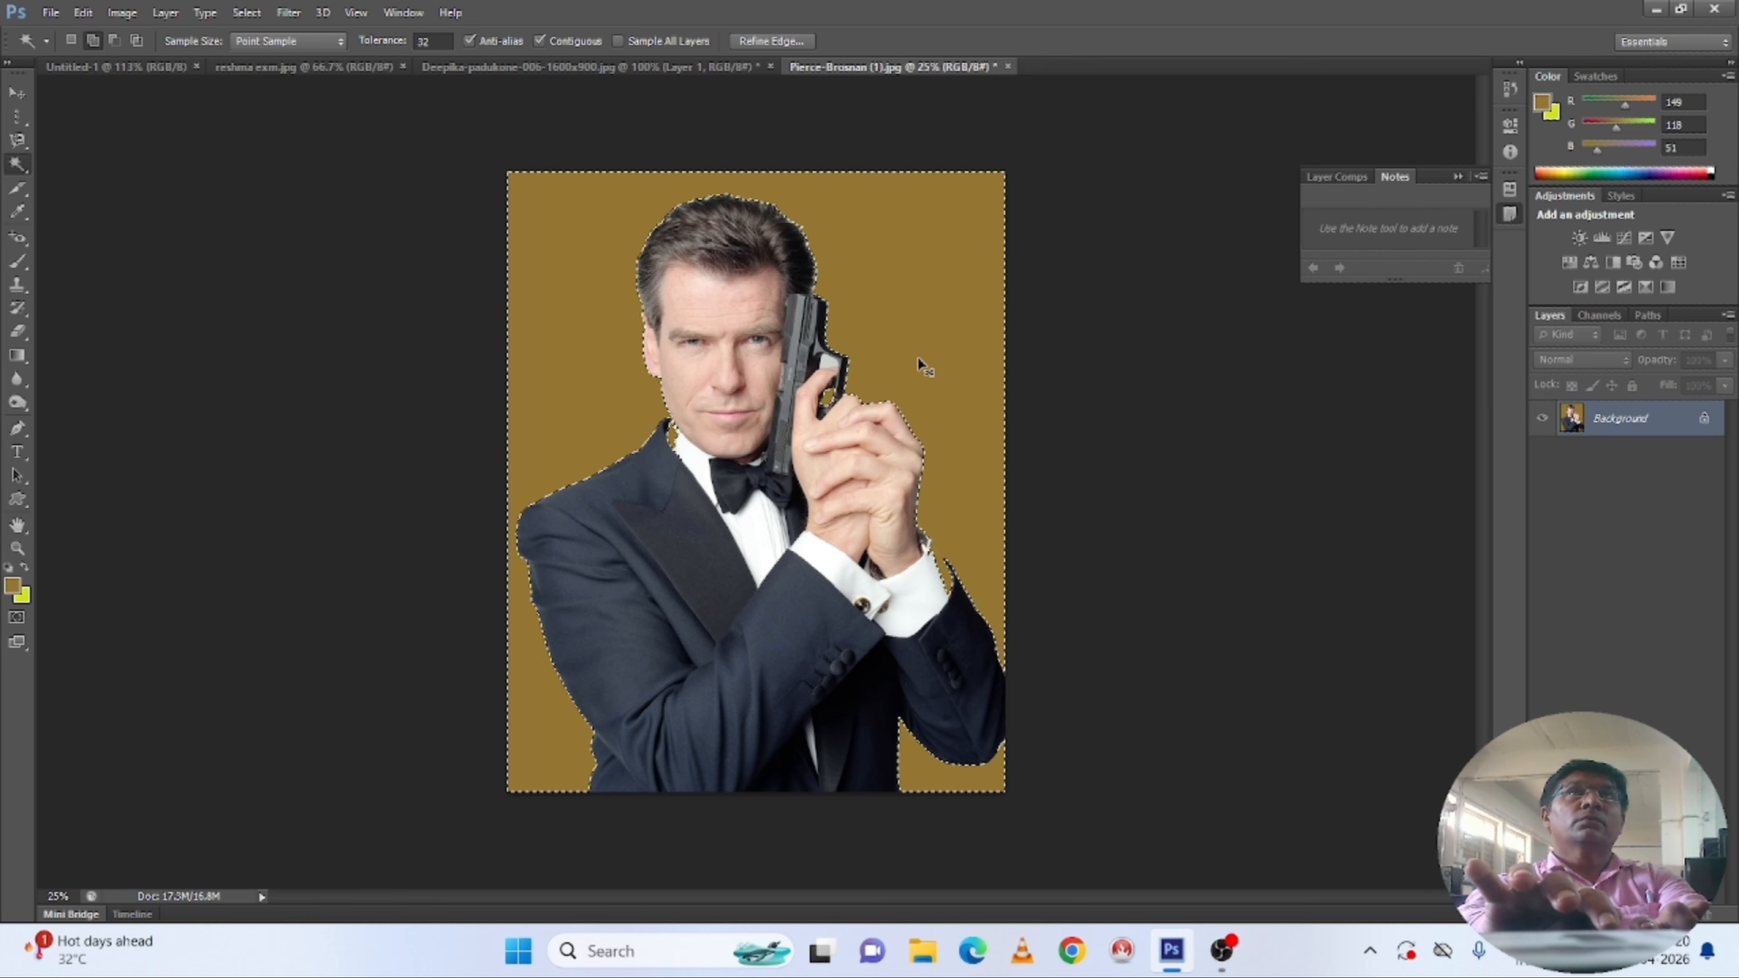
pyautogui.hotkey('ctrl', 'BackSpace')
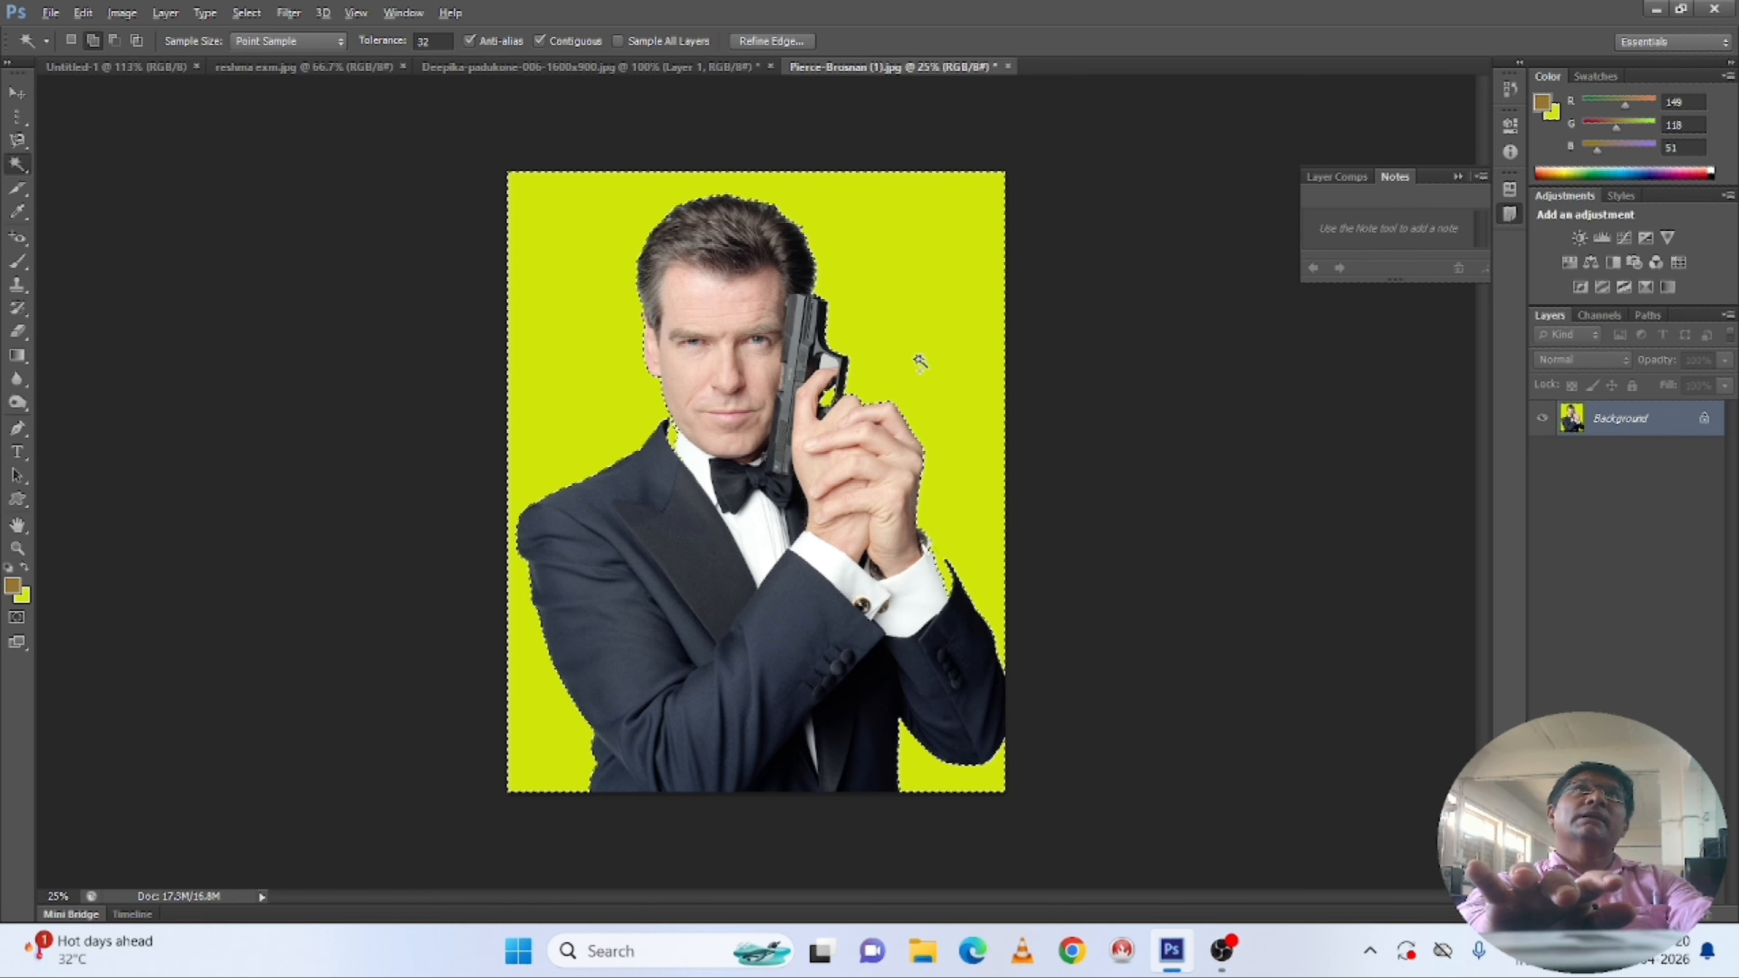
pyautogui.hotkey('alt', 'BackSpace')
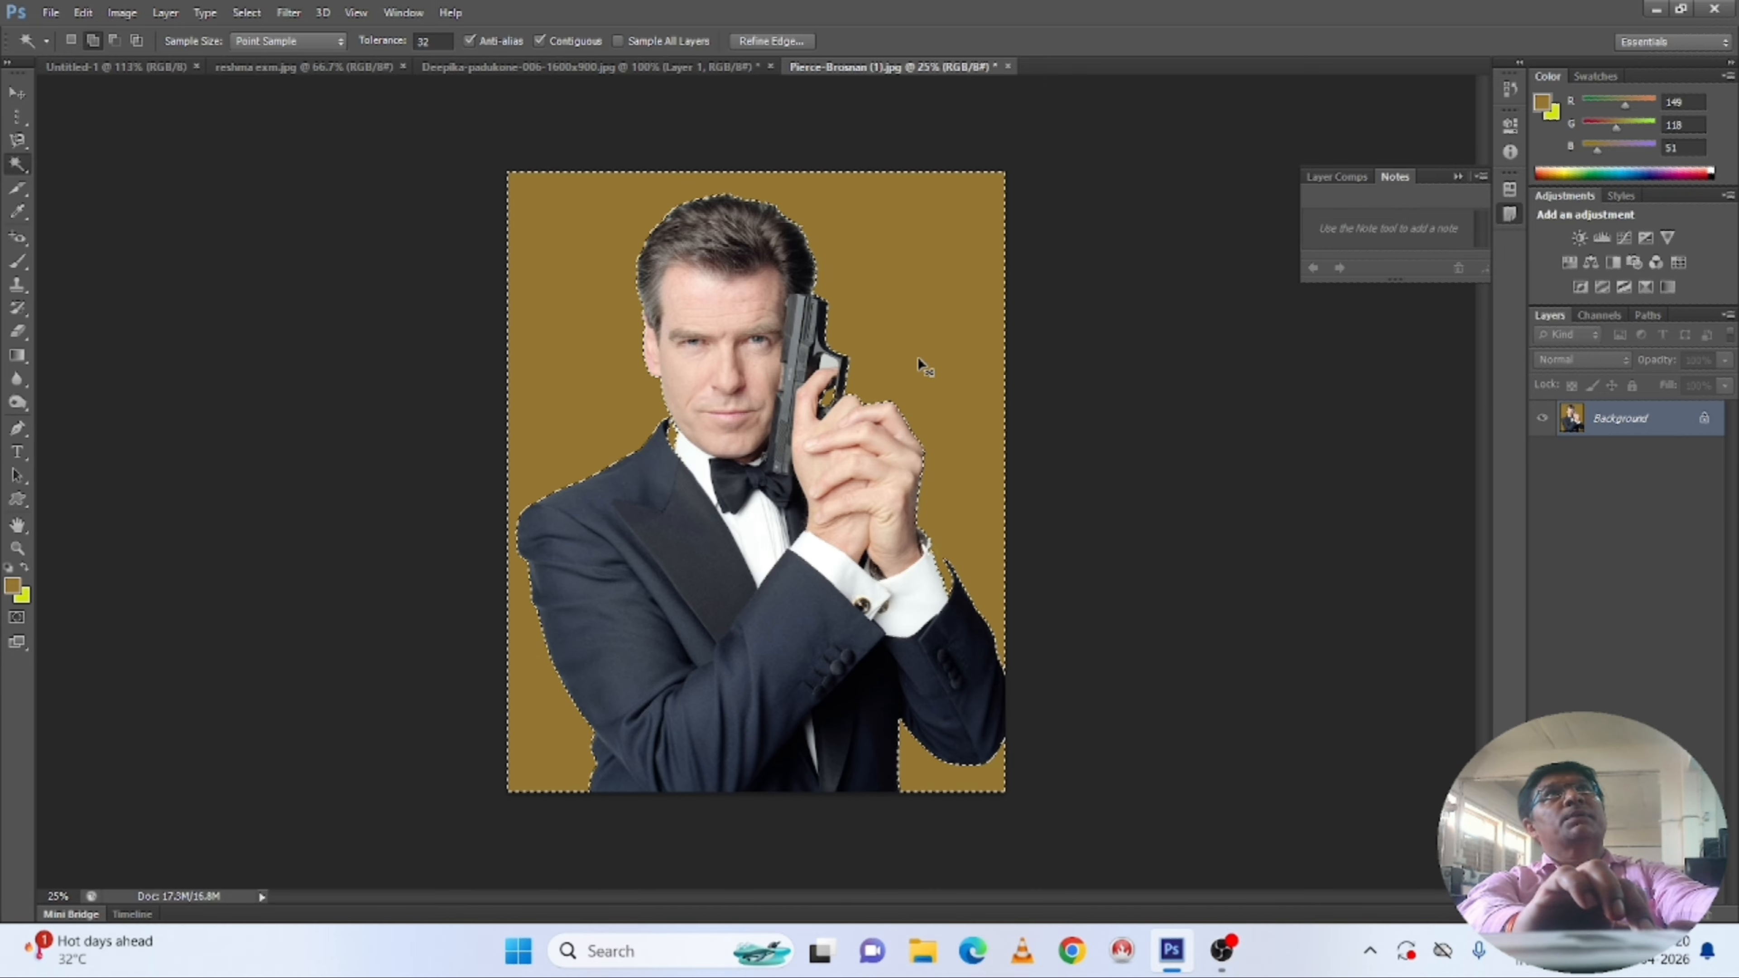
pyautogui.hotkey('ctrl', 'shift', 'i')
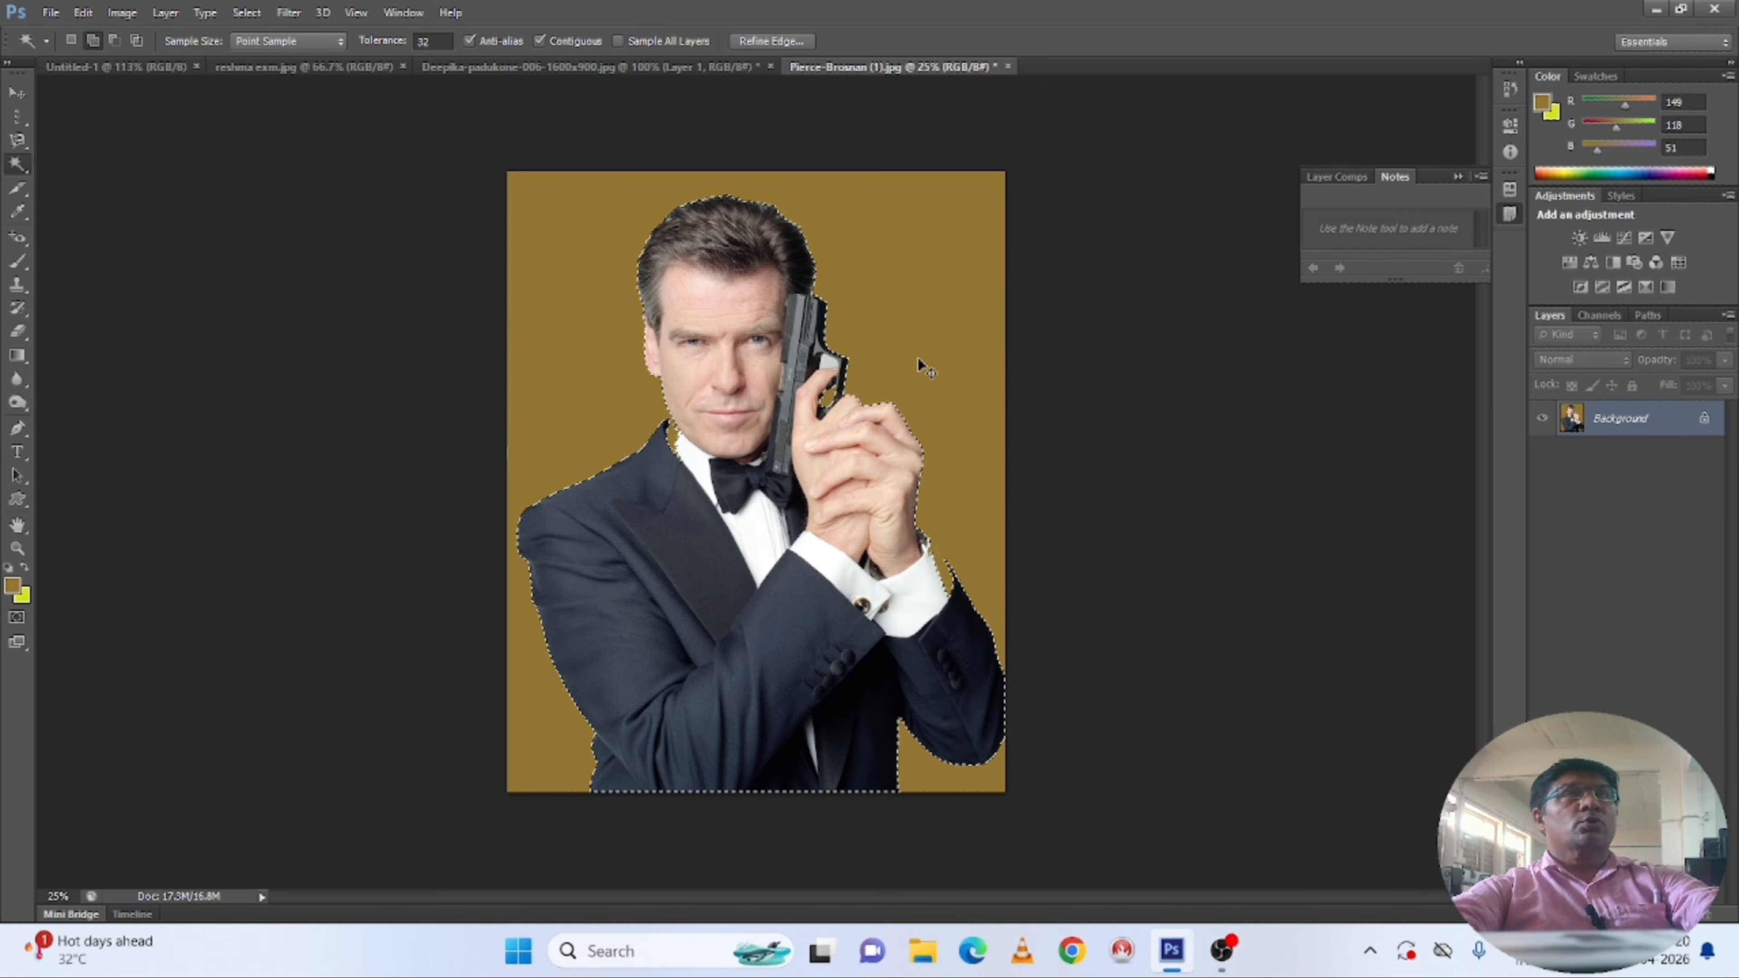
# Look through the other open documents, return to the man's photo, and open 9 lamborghini car wallpaper.jpg from the photos folder.
pyautogui.click(263, 72)
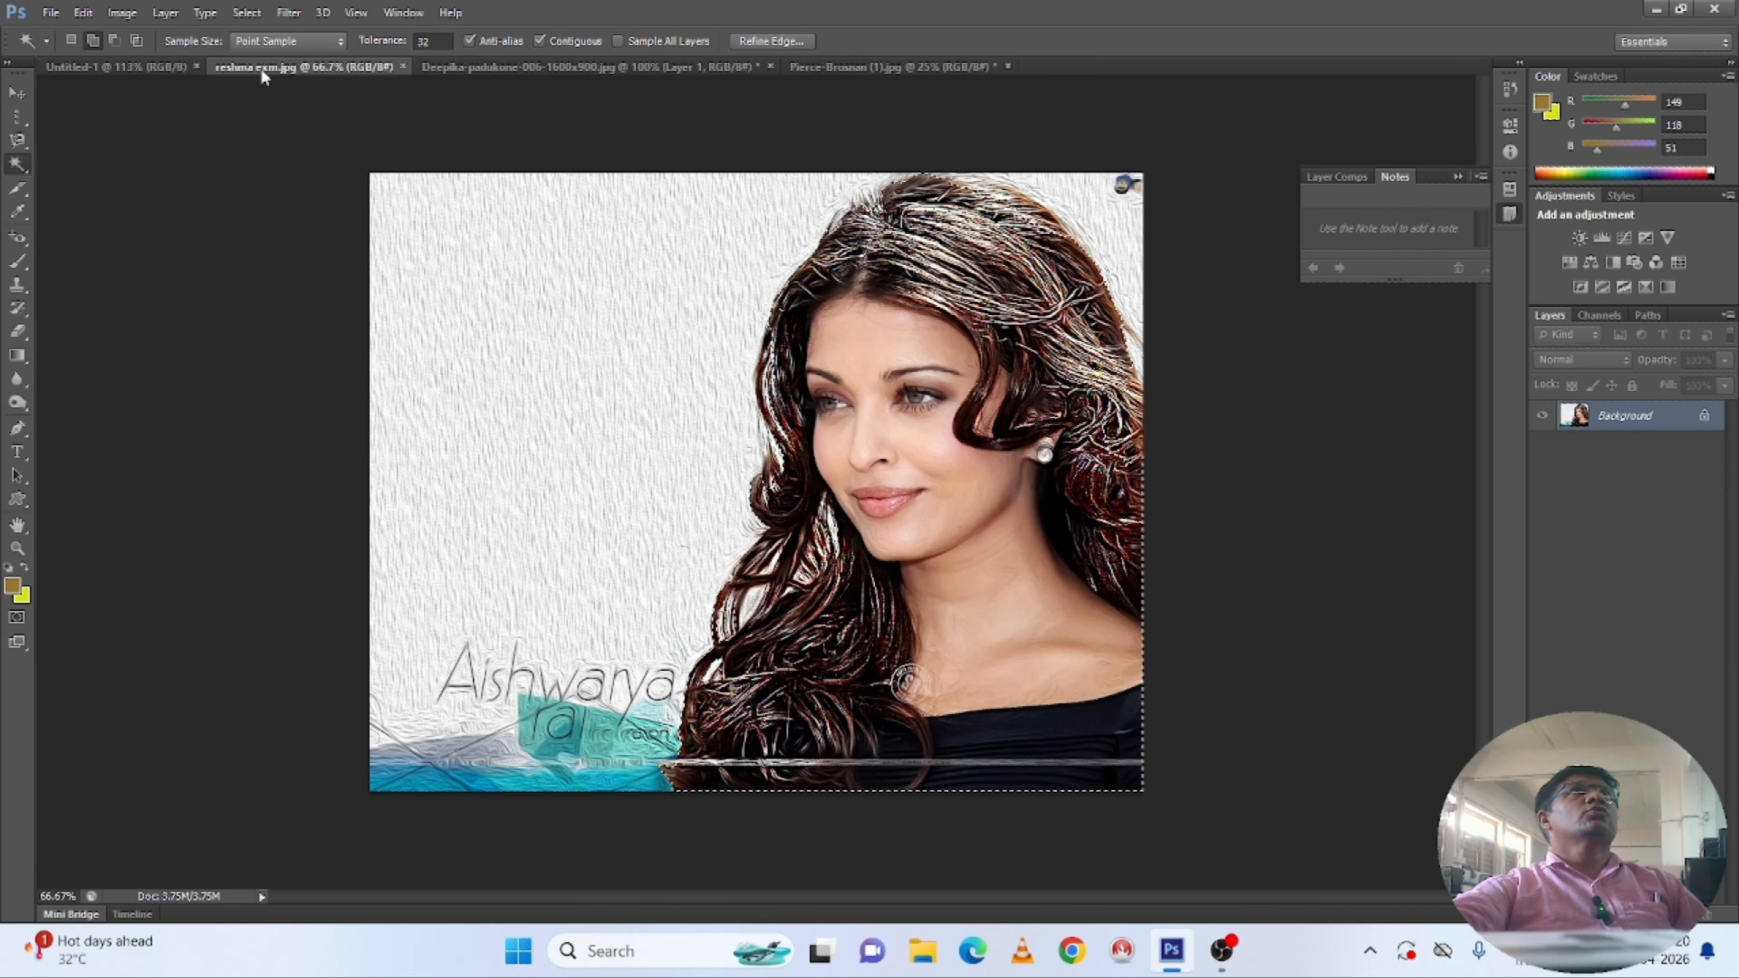
pyautogui.moveTo(683, 167); pyautogui.dragTo(678, 67)
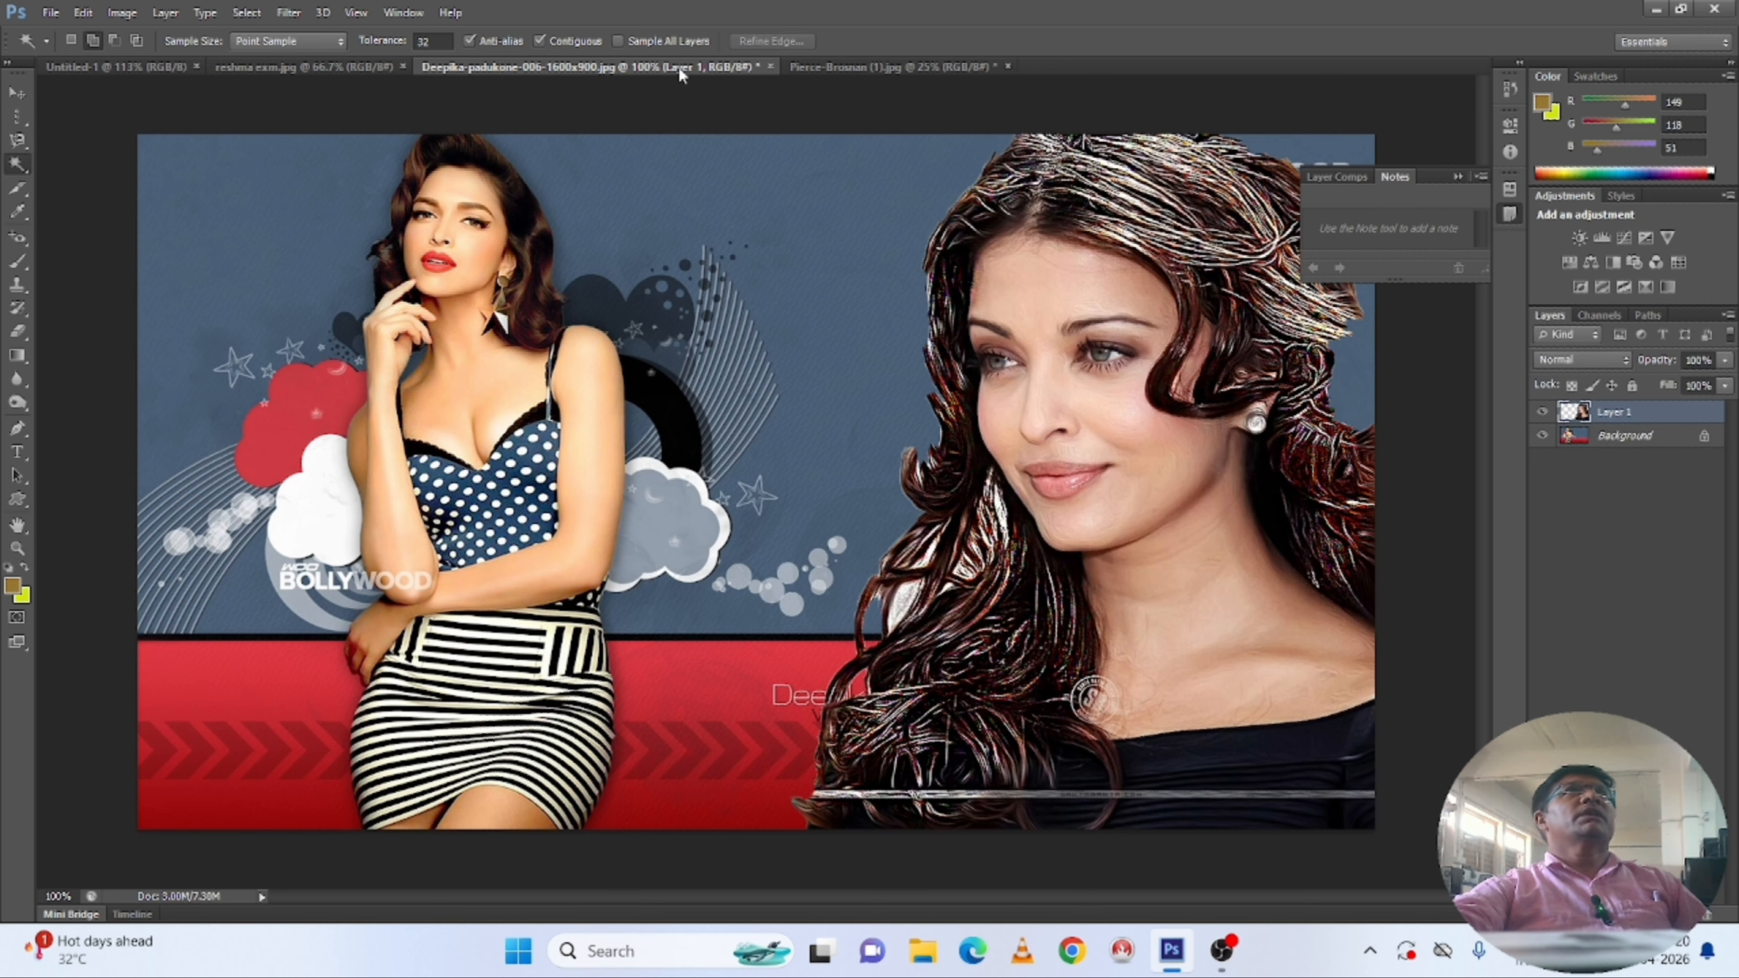
pyautogui.click(825, 68)
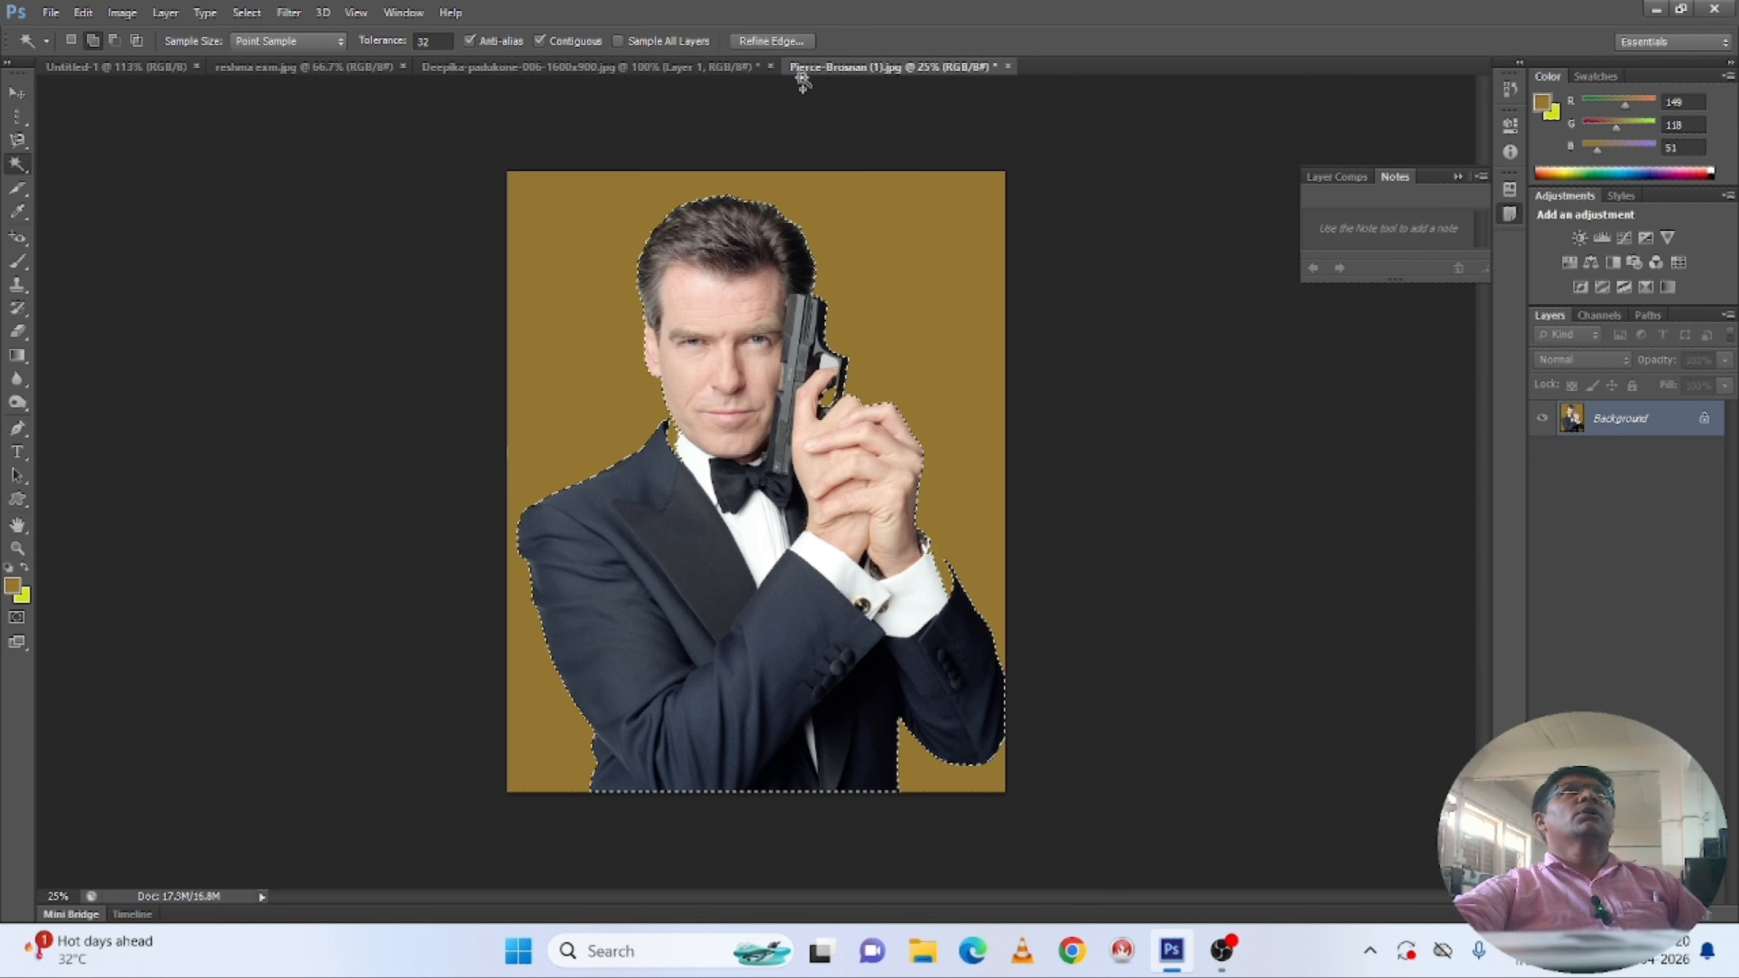
pyautogui.click(46, 14)
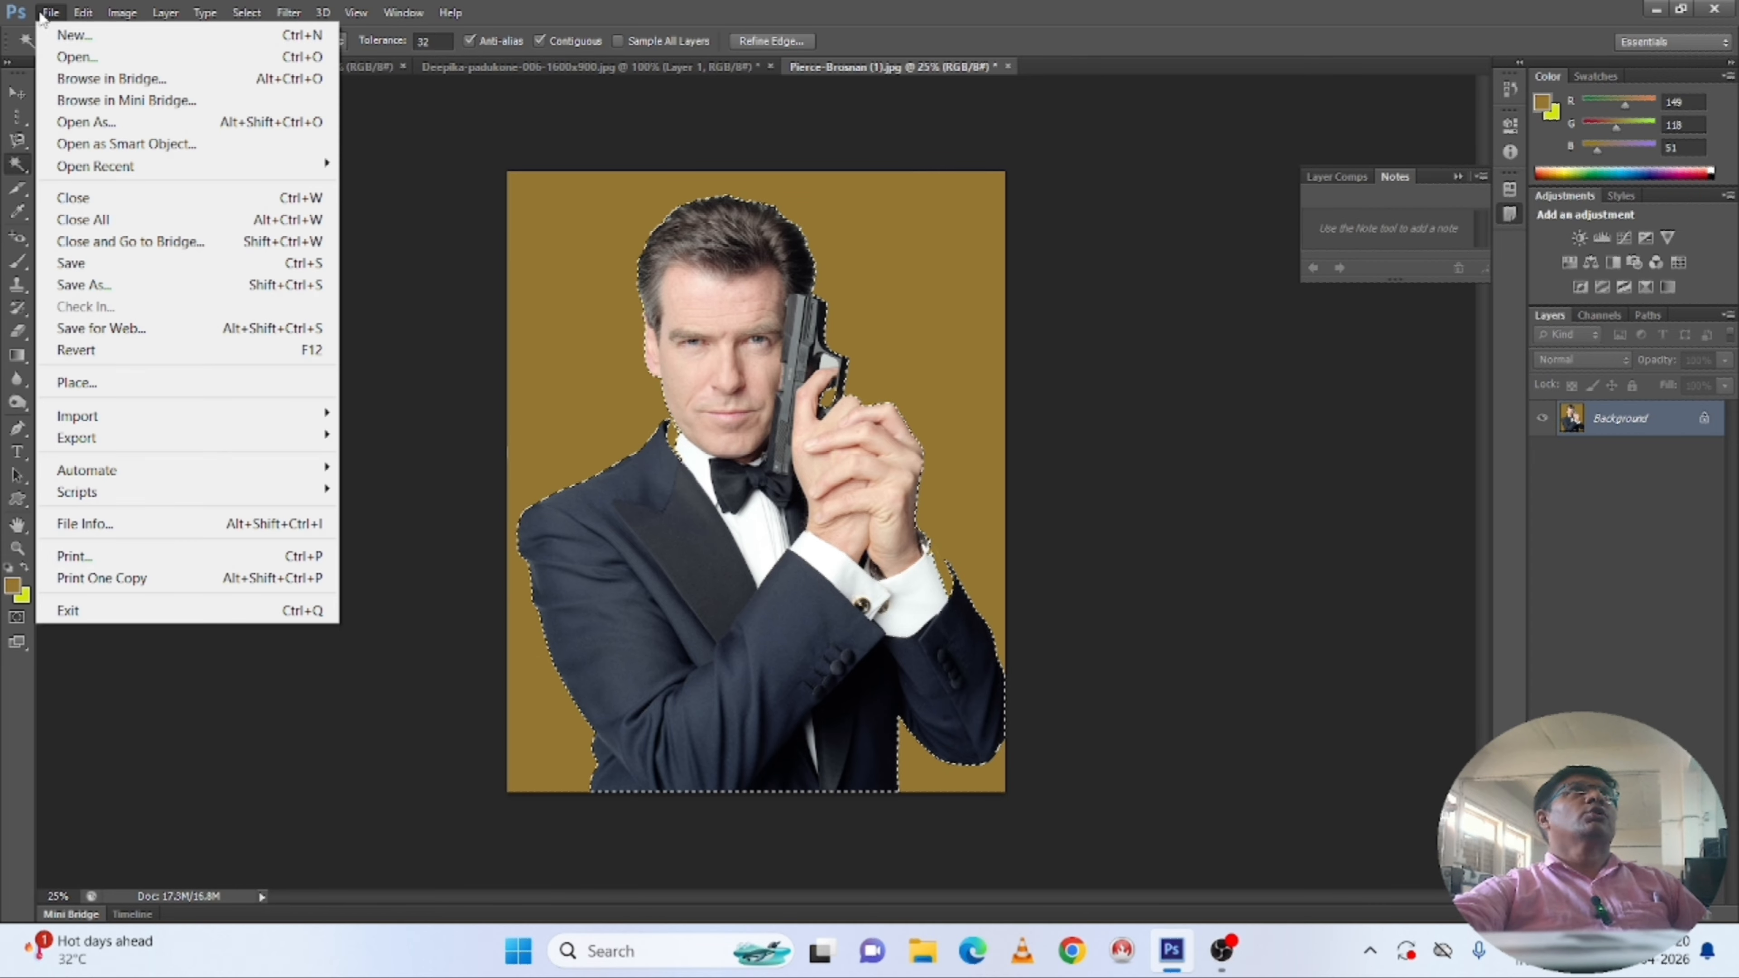
pyautogui.click(77, 57)
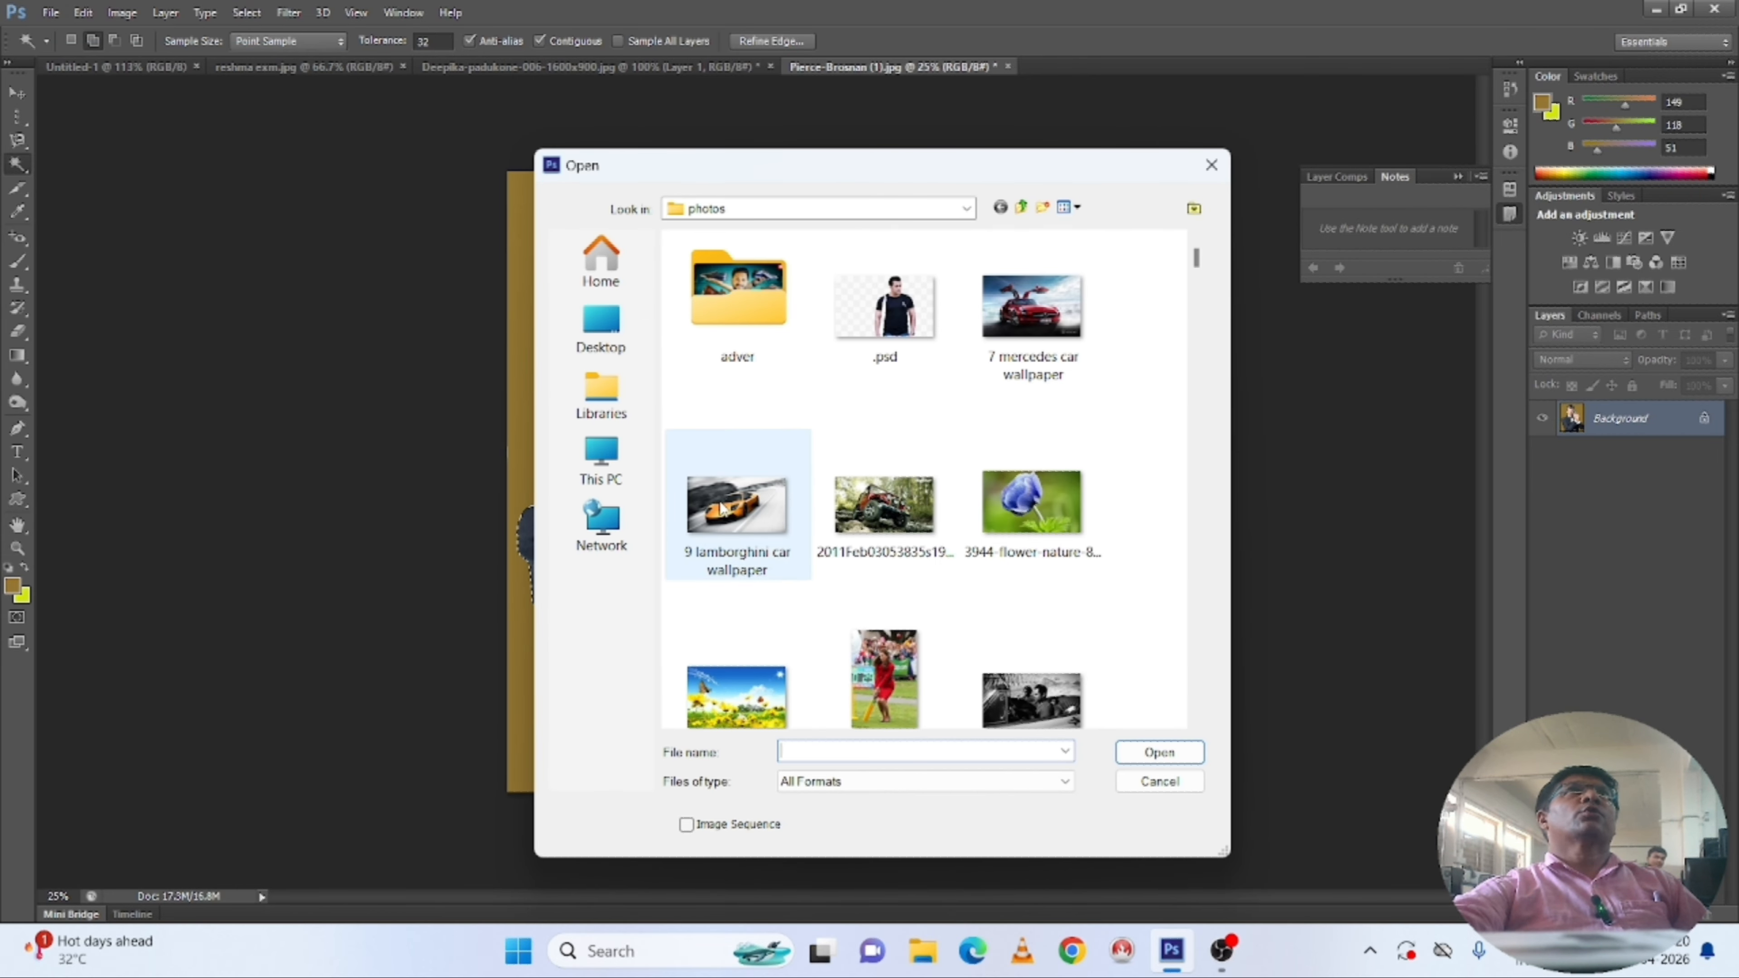
pyautogui.doubleClick(721, 508)
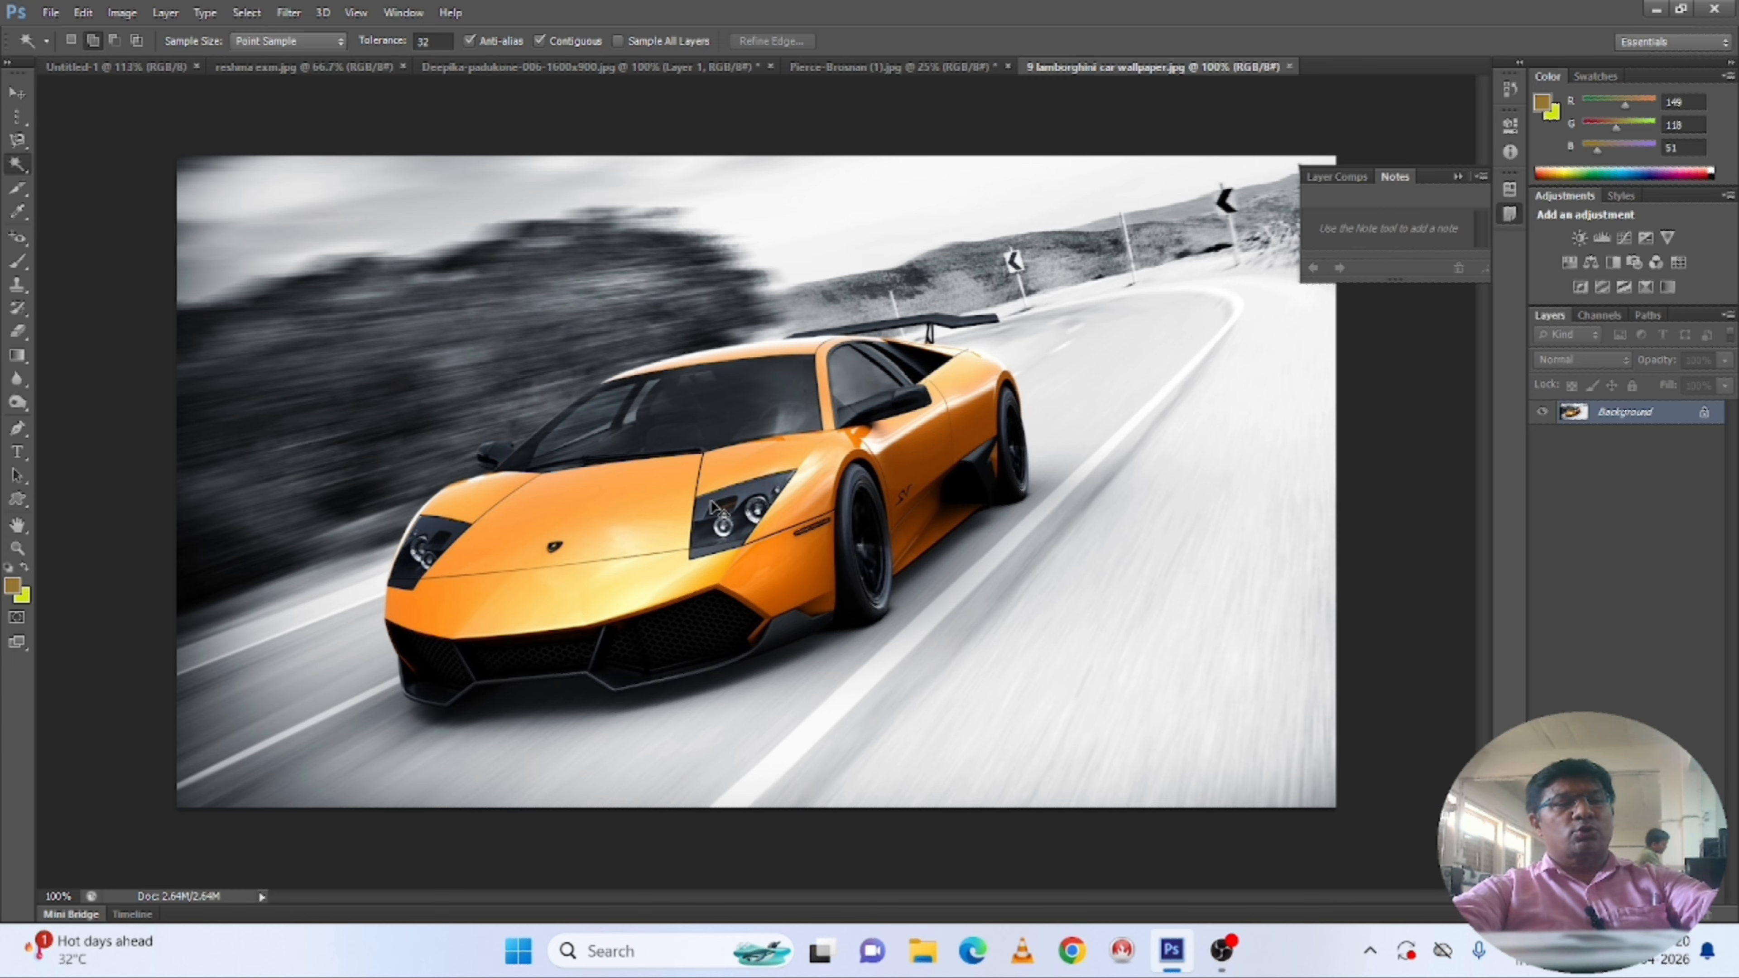
# Paste the man's cutout into the Lamborghini image, scale it down beside the car in the lower-right area, and apply the transform.
pyautogui.hotkey('ctrl', 'v')
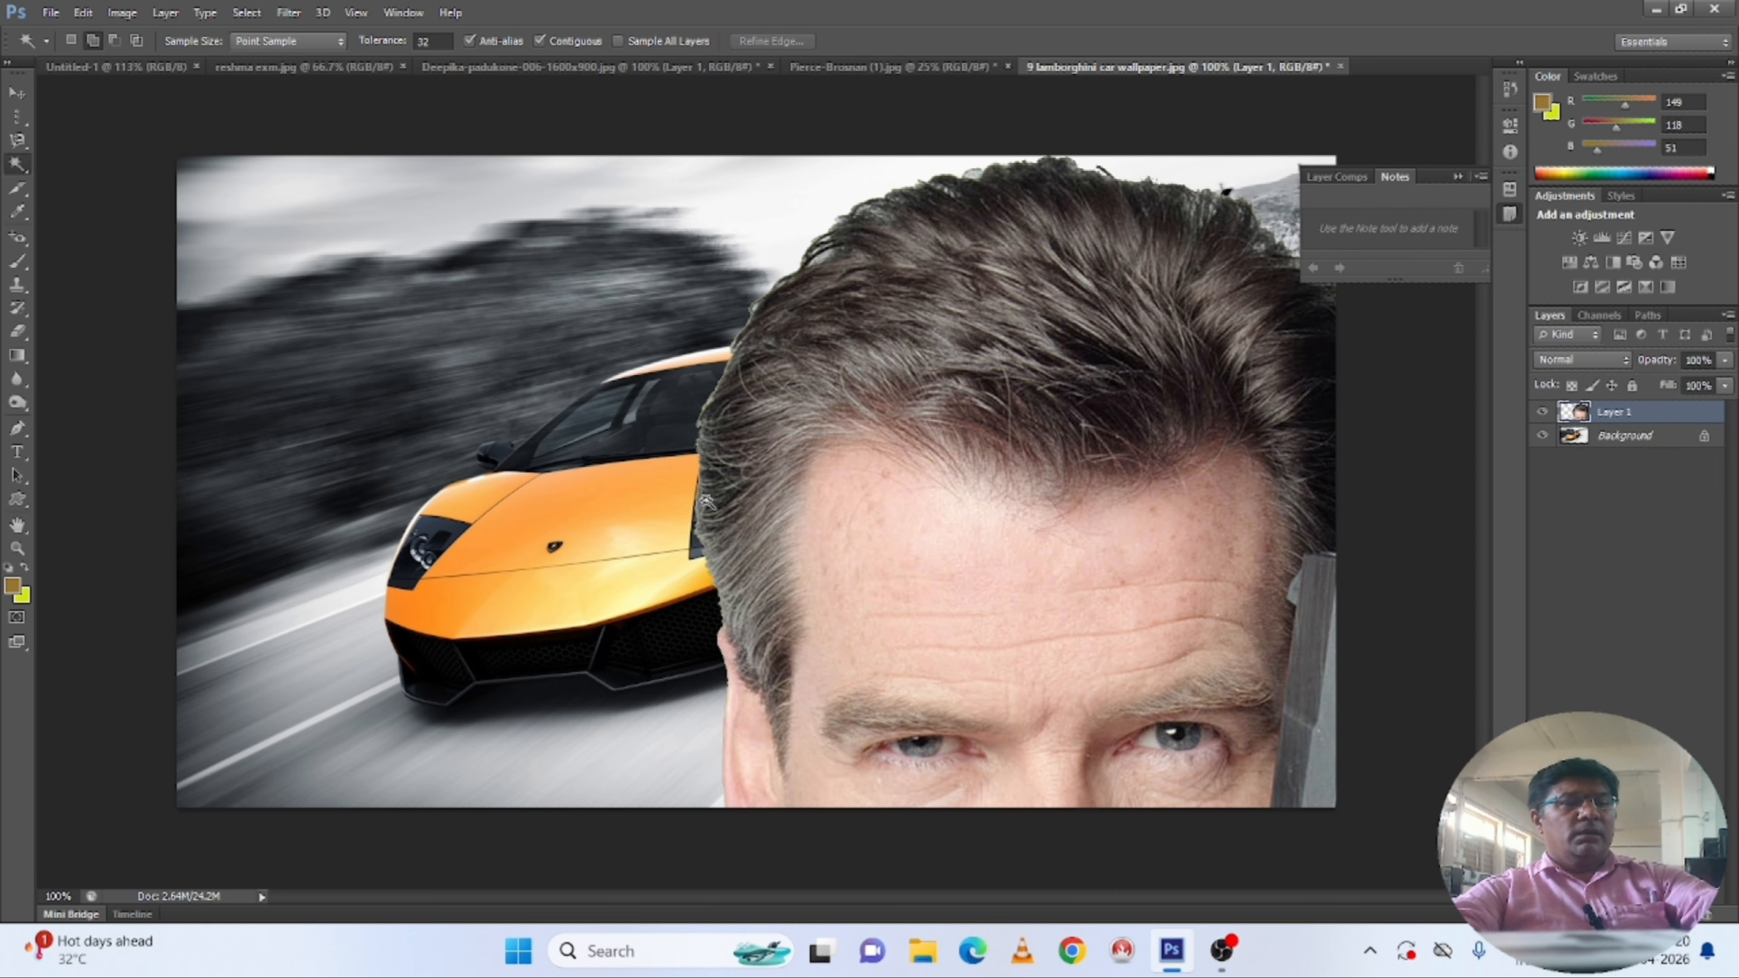
pyautogui.hotkey('ctrl', 't')
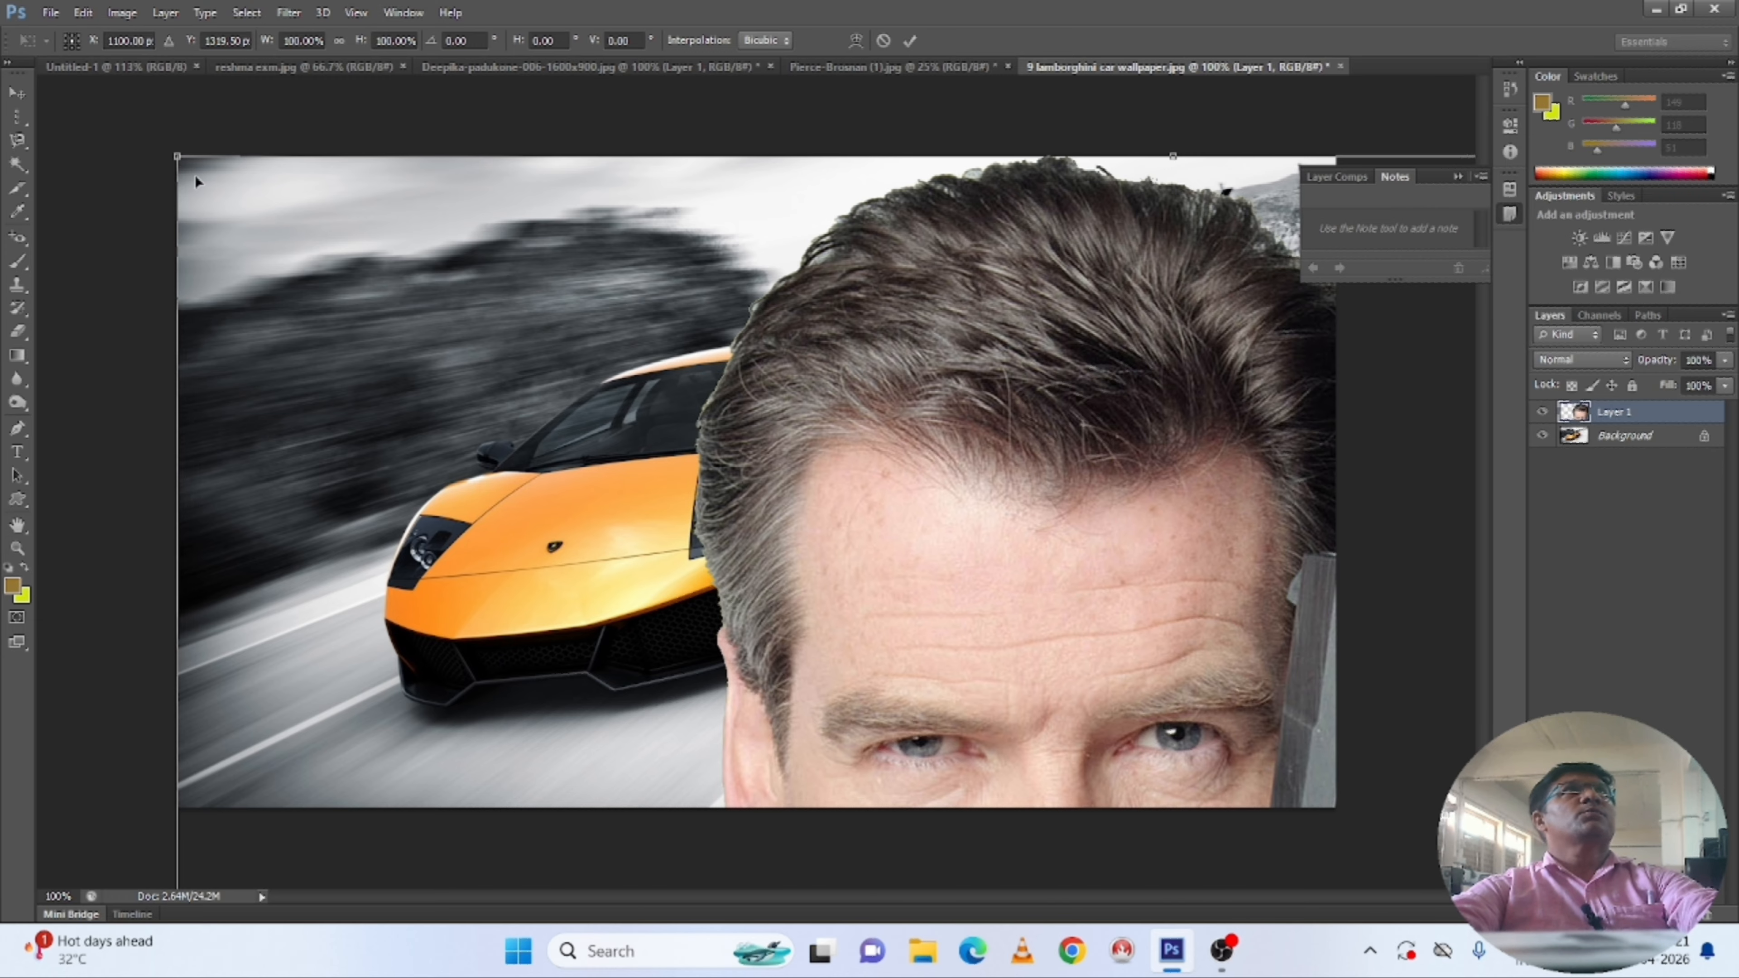
pyautogui.moveTo(168, 152); pyautogui.dragTo(394, 318)
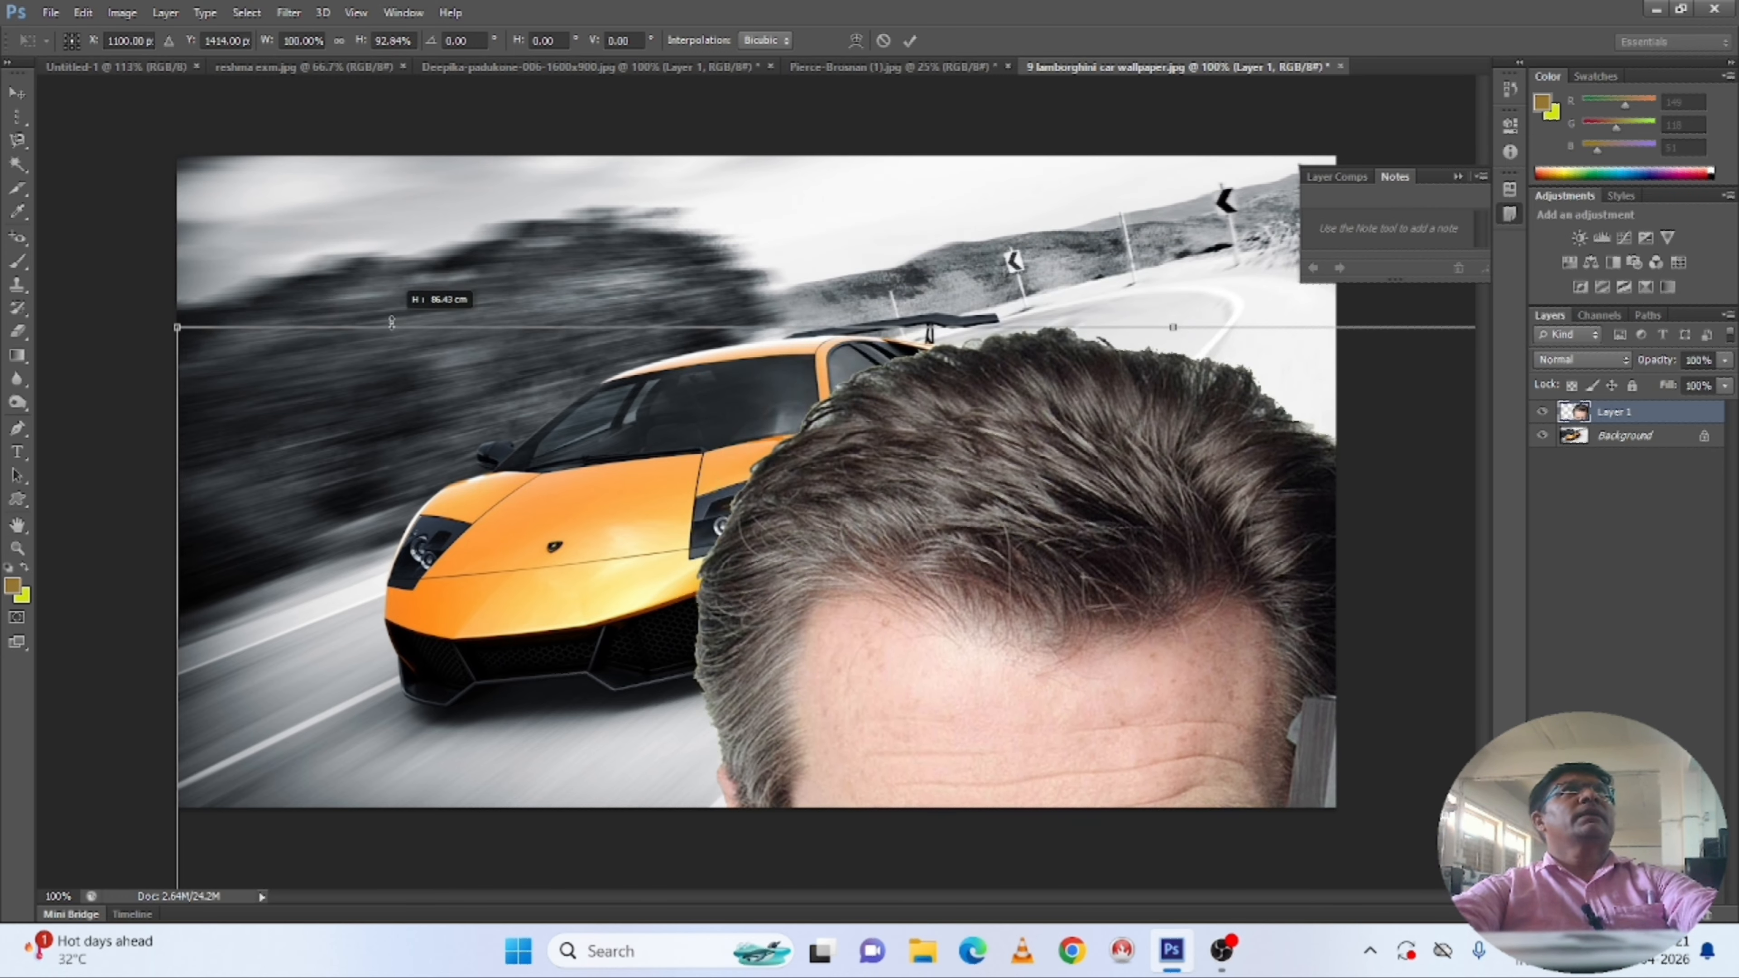
pyautogui.moveTo(407, 404); pyautogui.dragTo(504, 296)
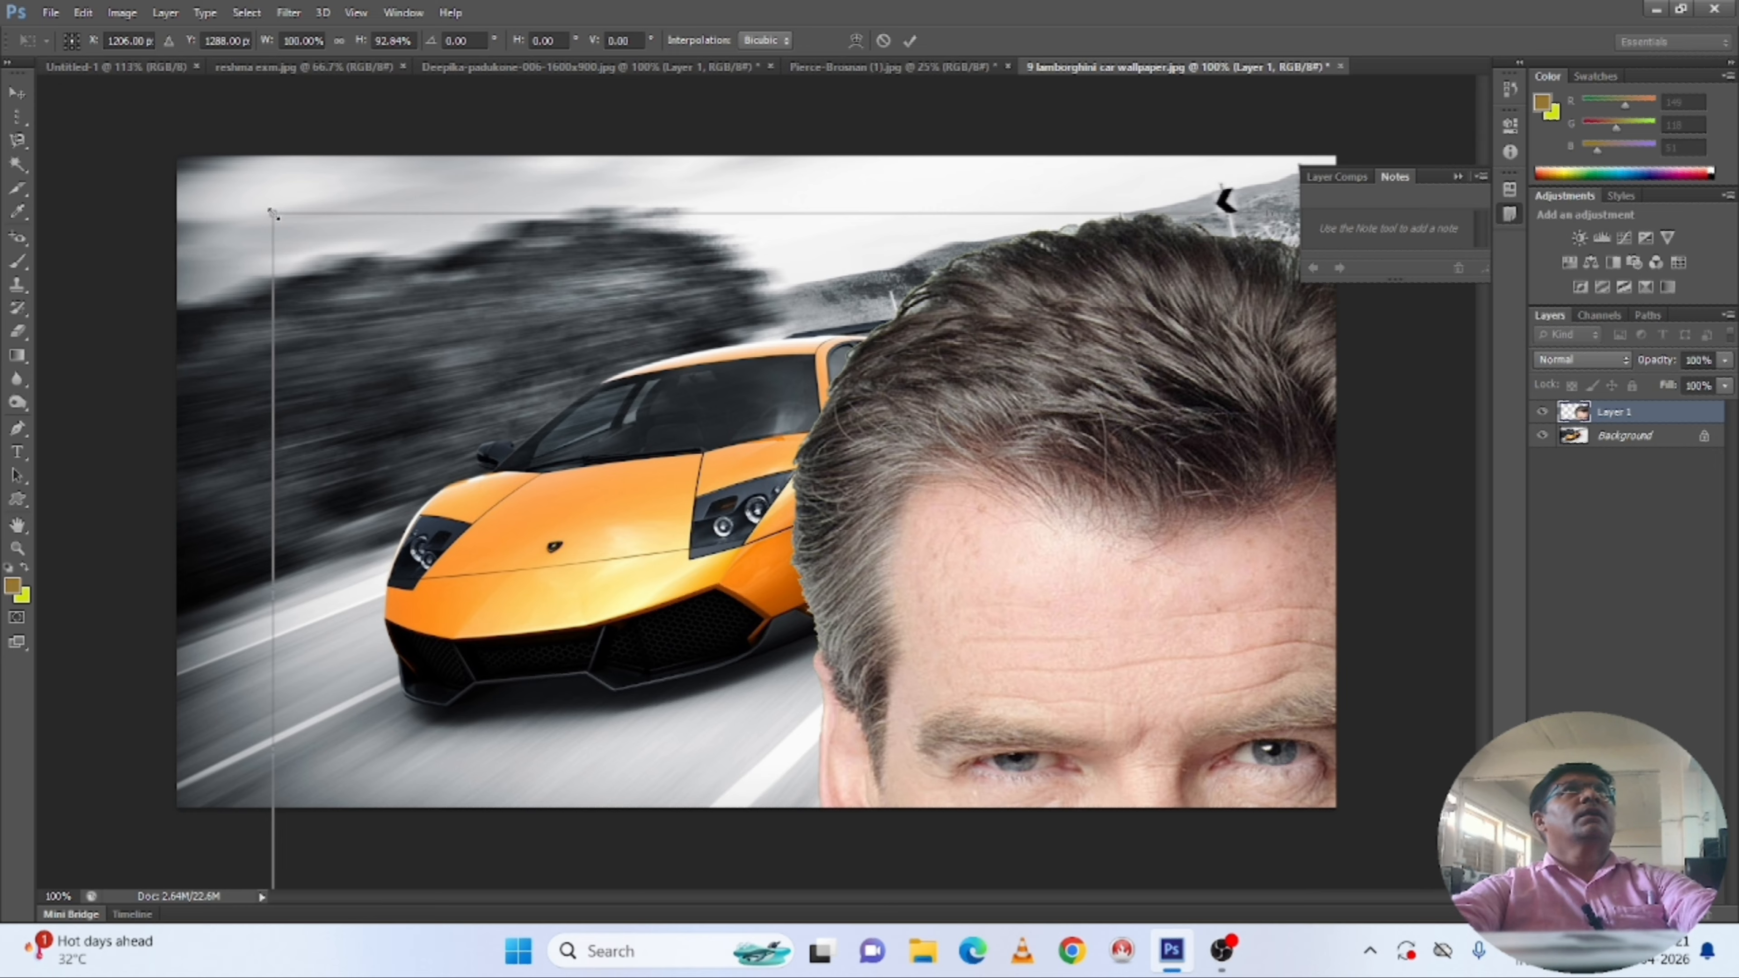
pyautogui.moveTo(270, 215); pyautogui.dragTo(355, 268)
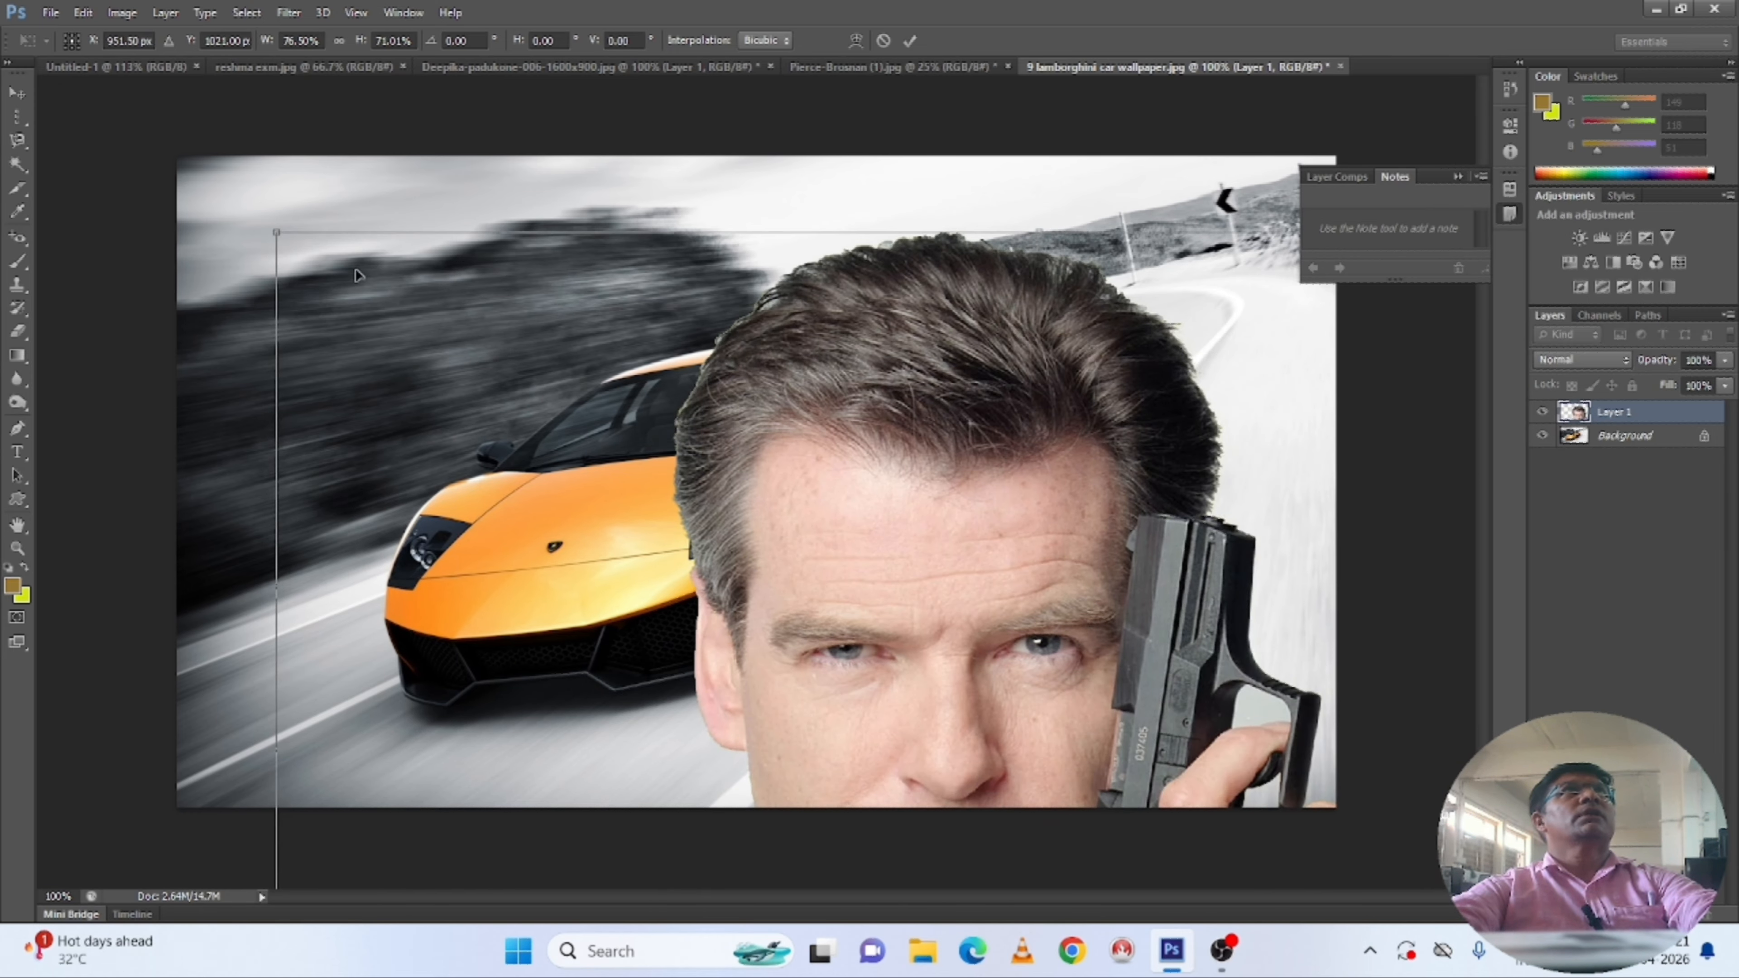
pyautogui.moveTo(272, 228); pyautogui.dragTo(901, 221)
pyautogui.moveTo(946, 510); pyautogui.dragTo(914, 484)
pyautogui.press('Return')
pyautogui.press('w')
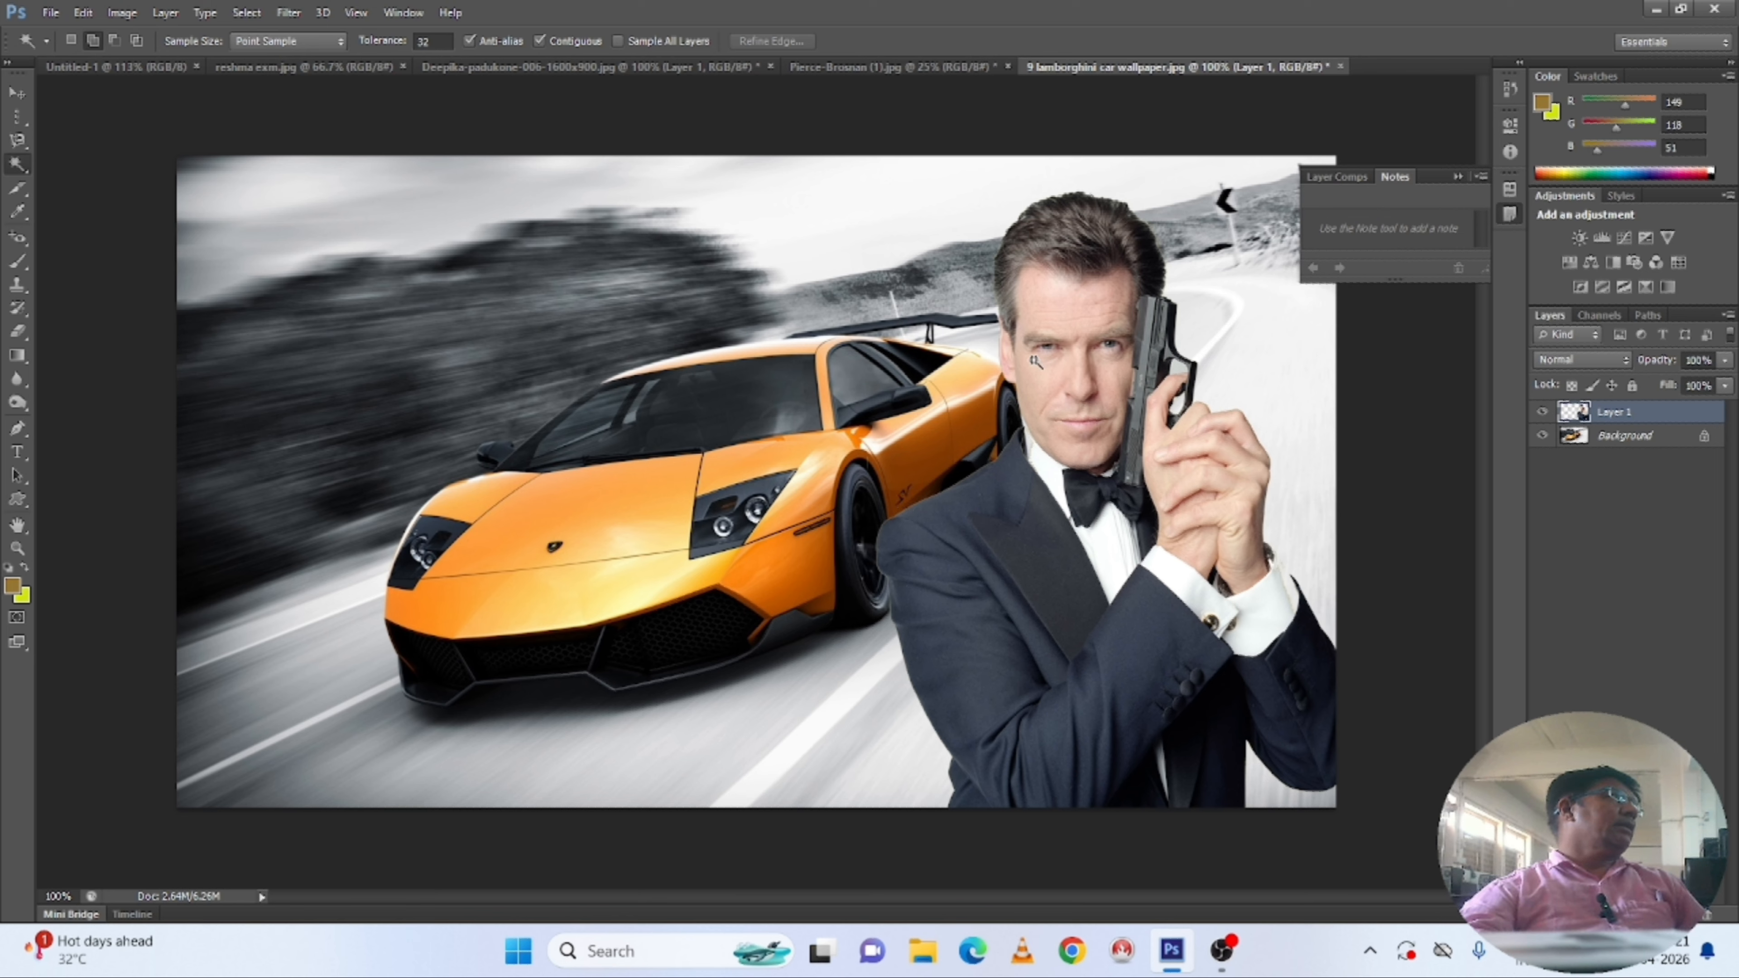
pyautogui.rightClick(19, 163)
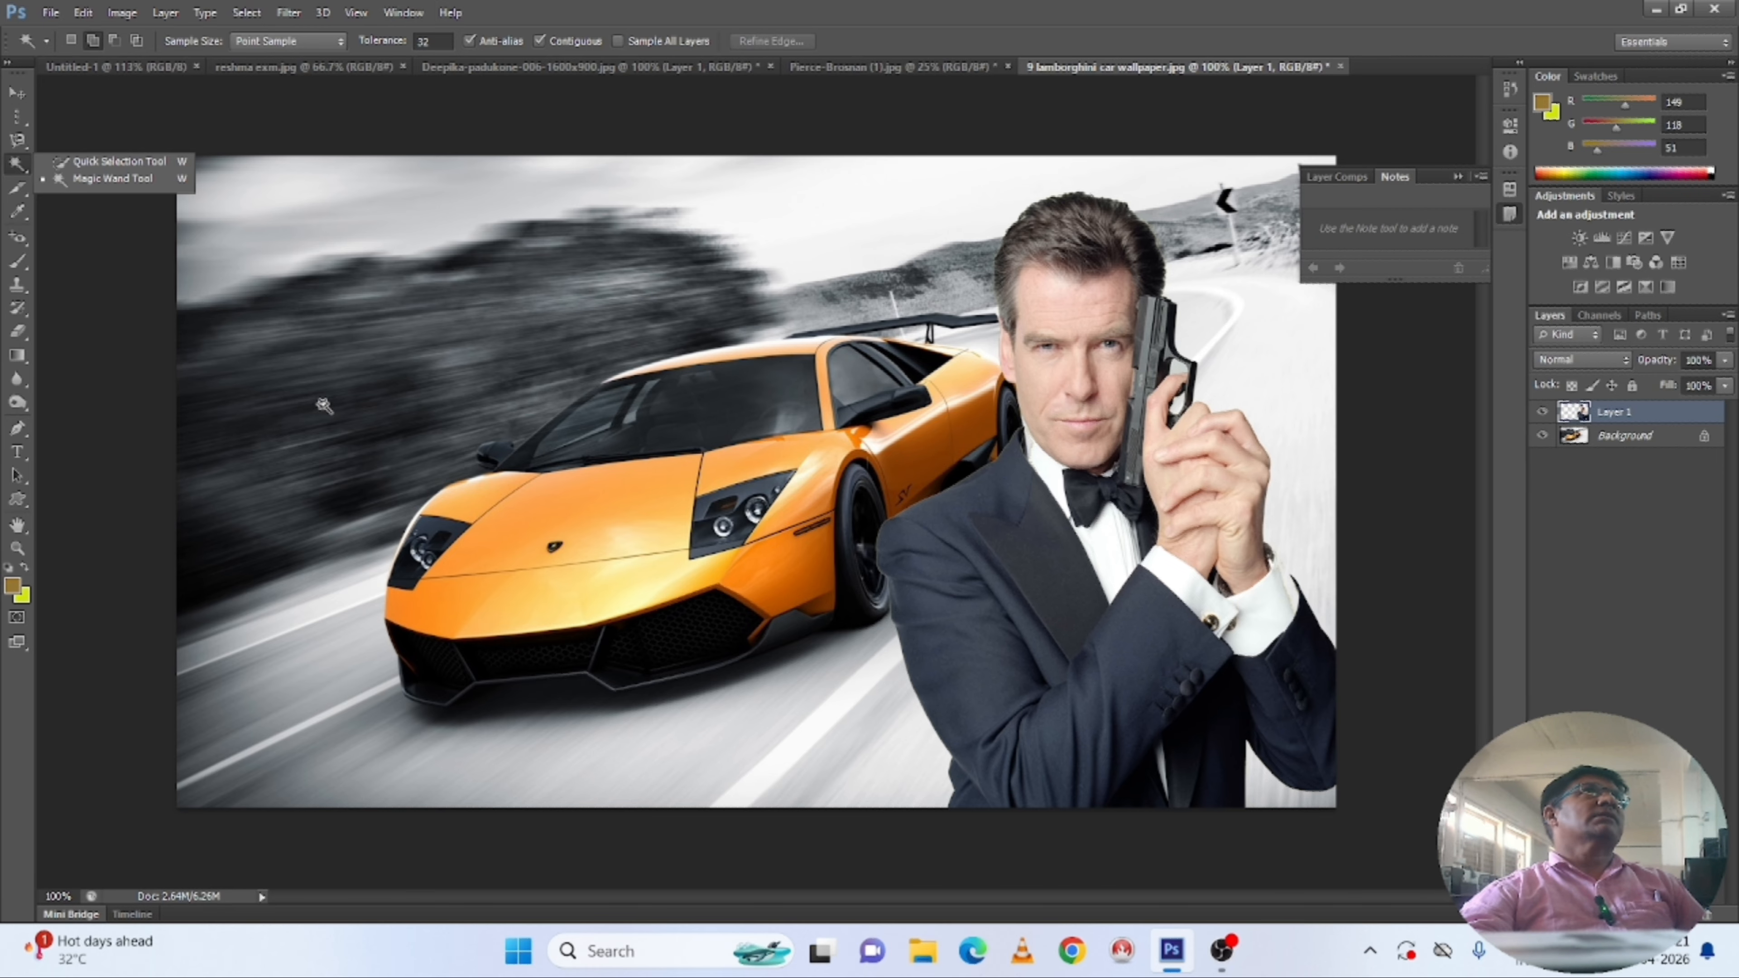
# Close the reshma exm.jpg, Deepika-padukone-006-1600x900.jpg and Pierce-Brosnan (1).jpg documents without saving changes.
pyautogui.click(325, 62)
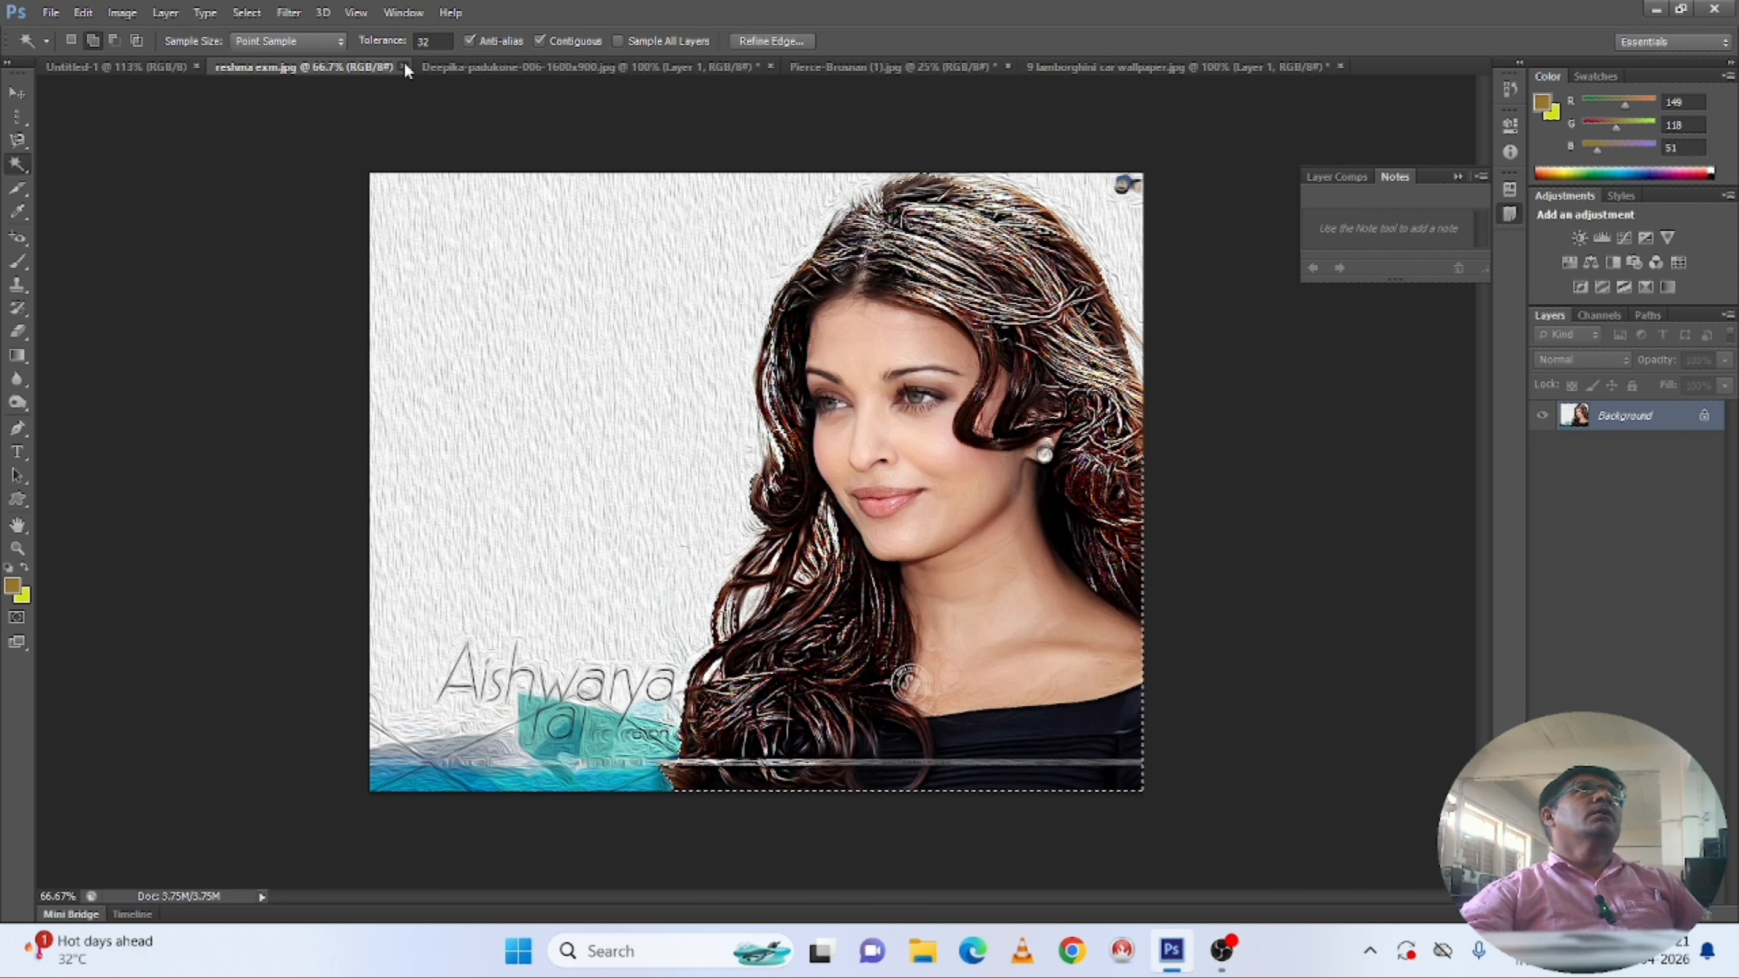
pyautogui.click(403, 66)
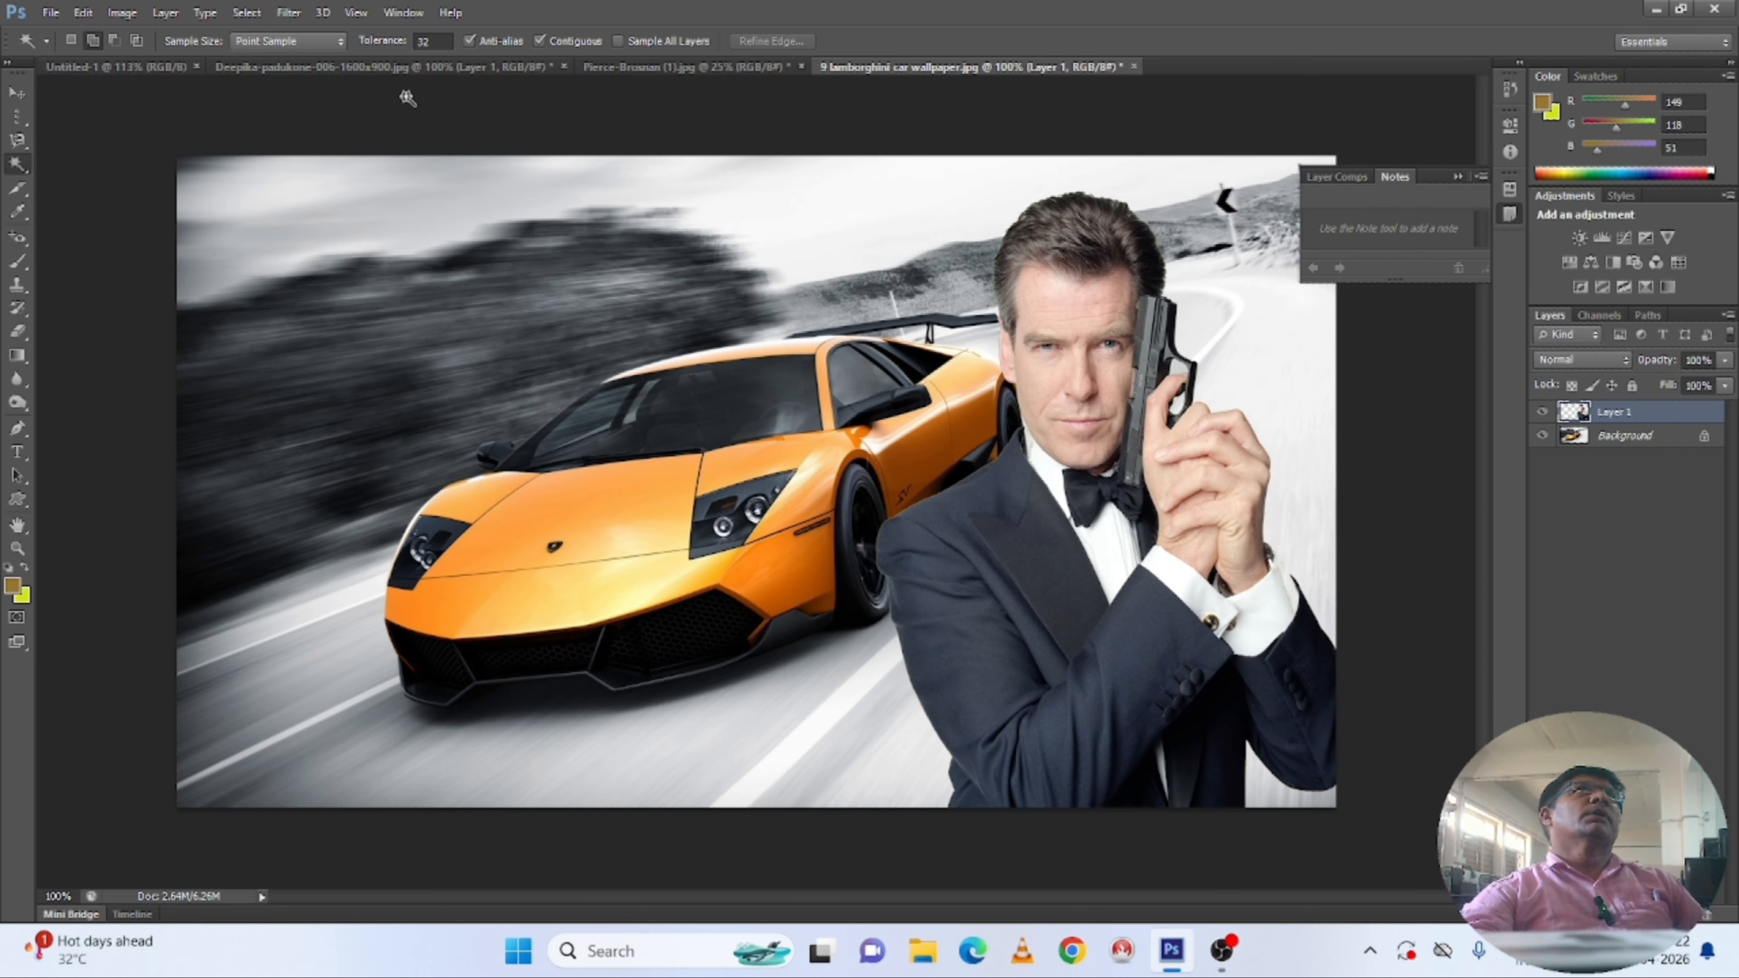
pyautogui.click(472, 70)
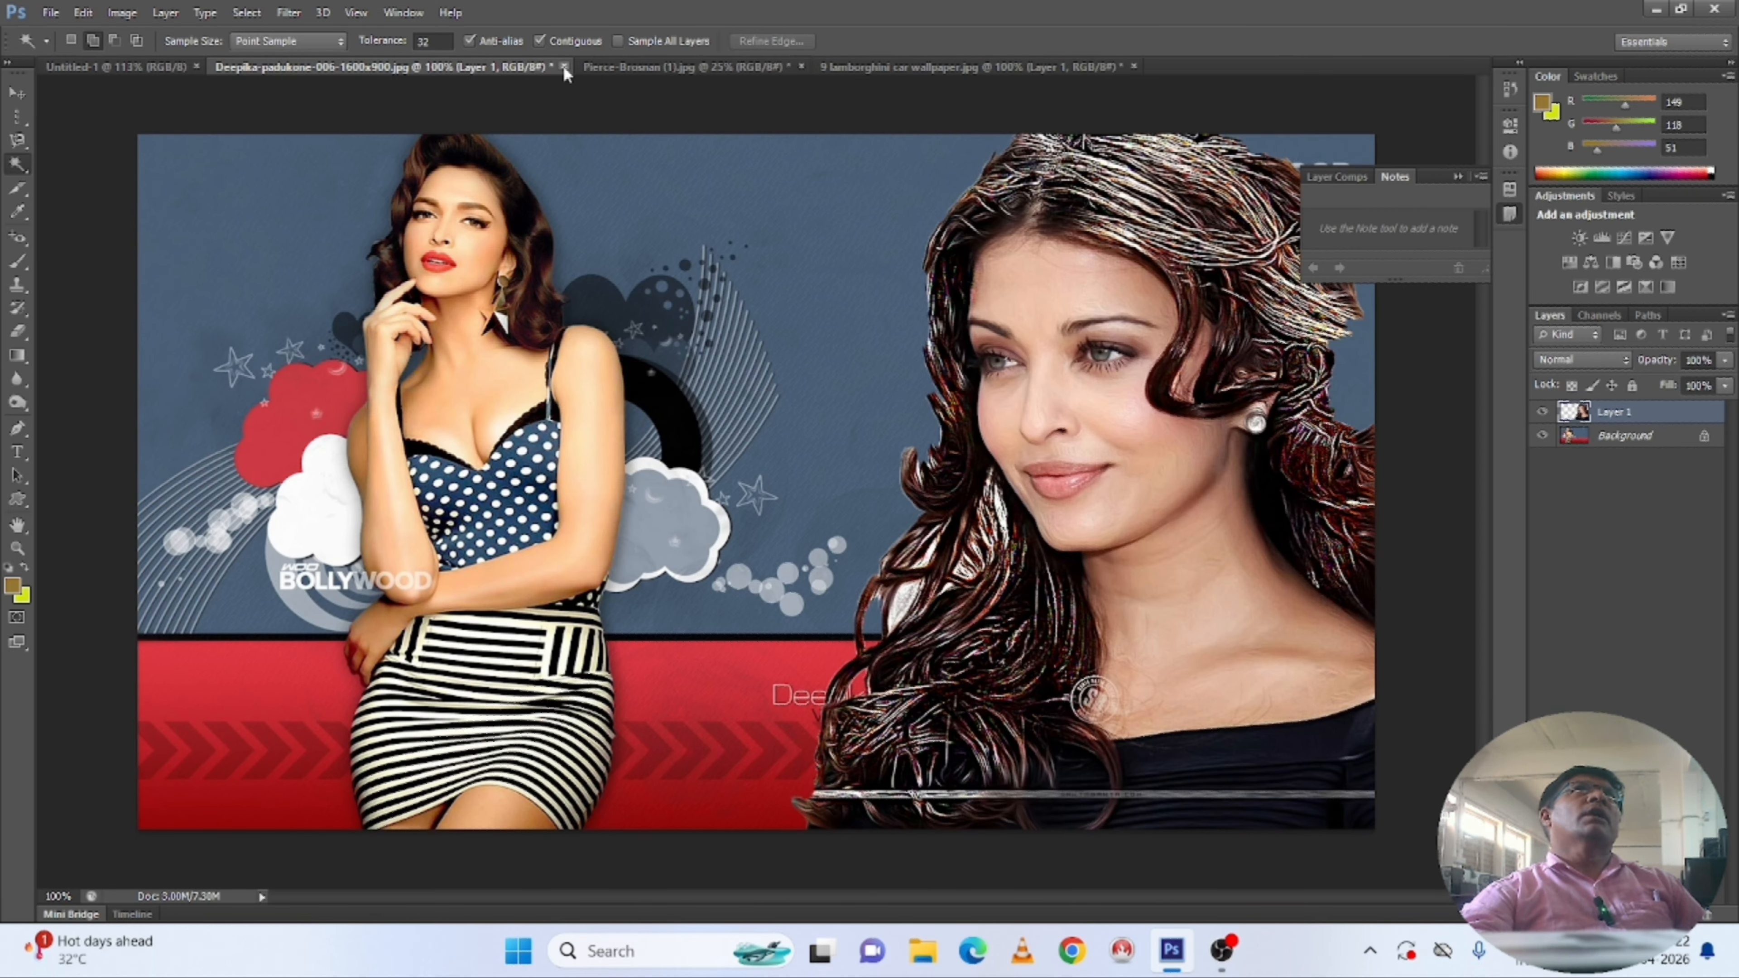
pyautogui.click(563, 67)
pyautogui.click(853, 366)
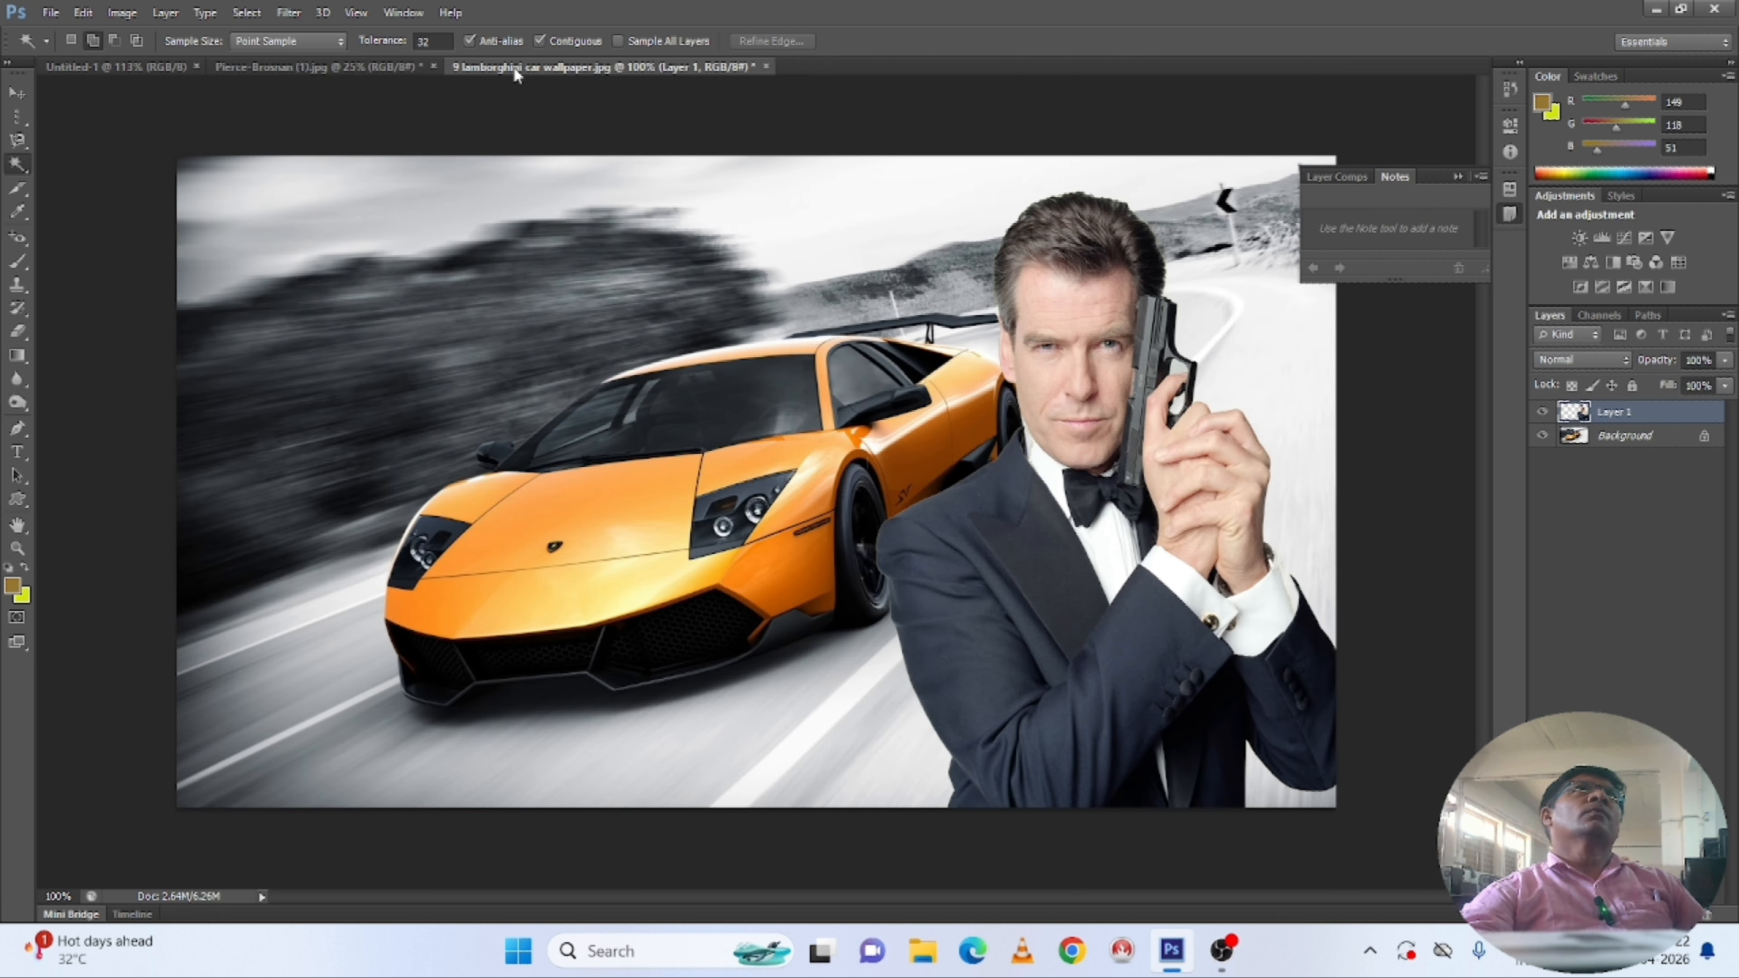
pyautogui.click(365, 68)
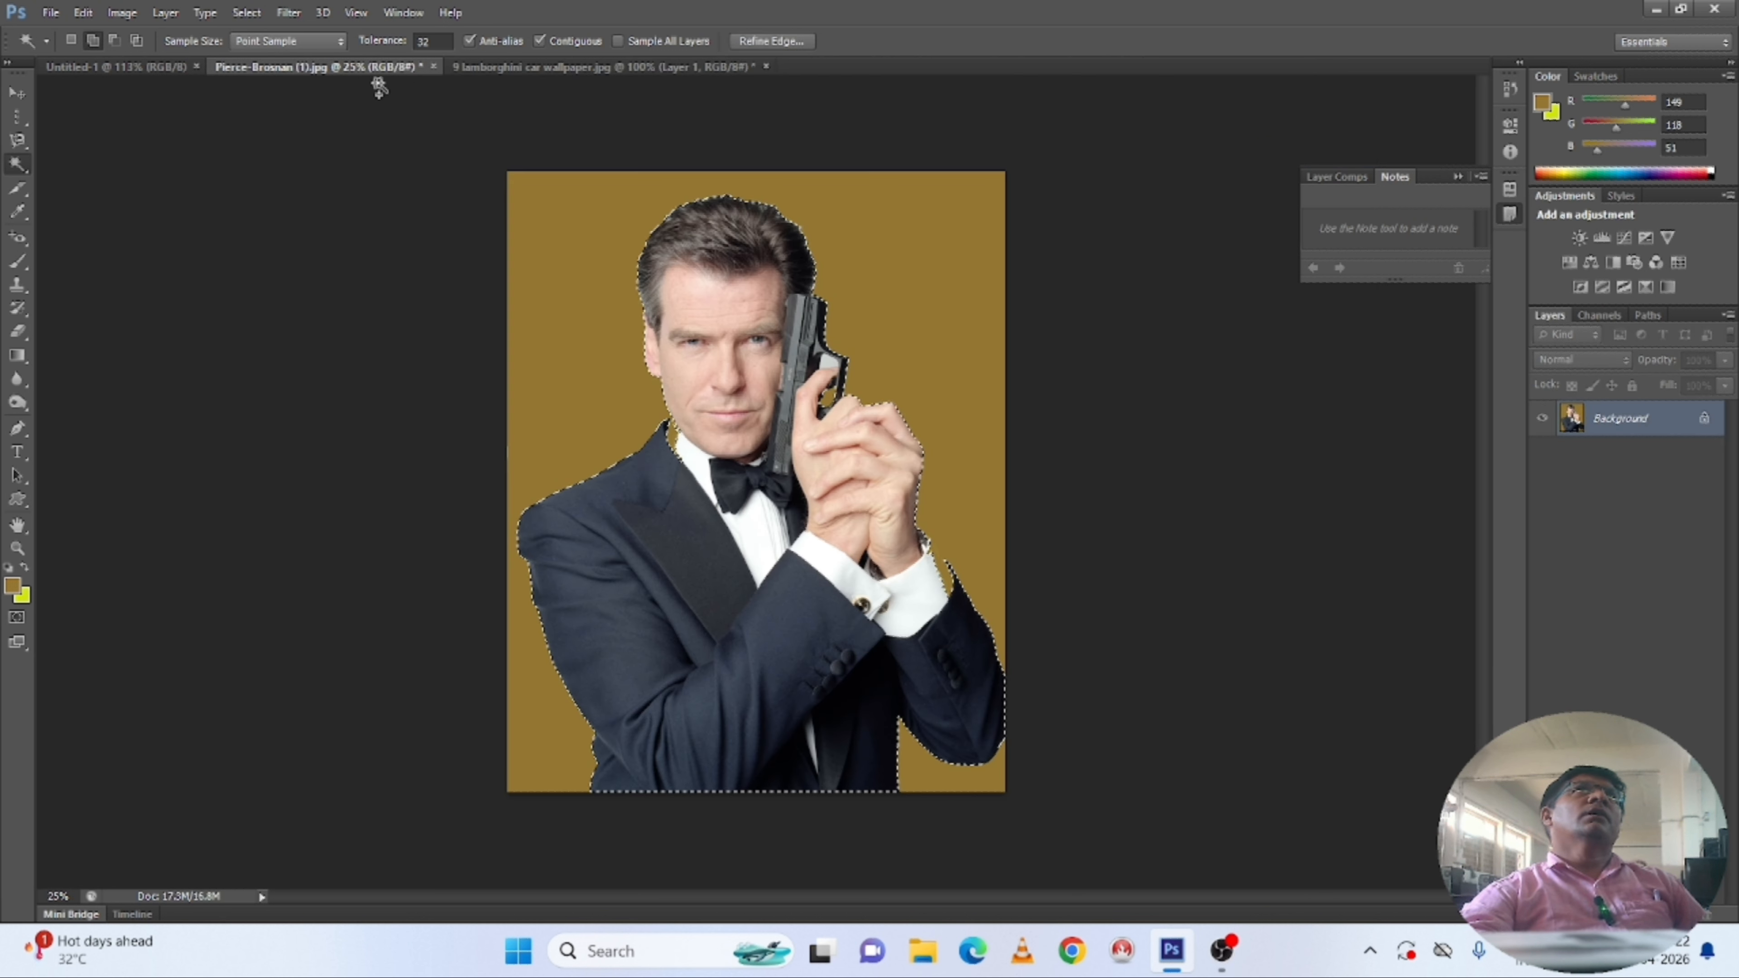
pyautogui.click(433, 66)
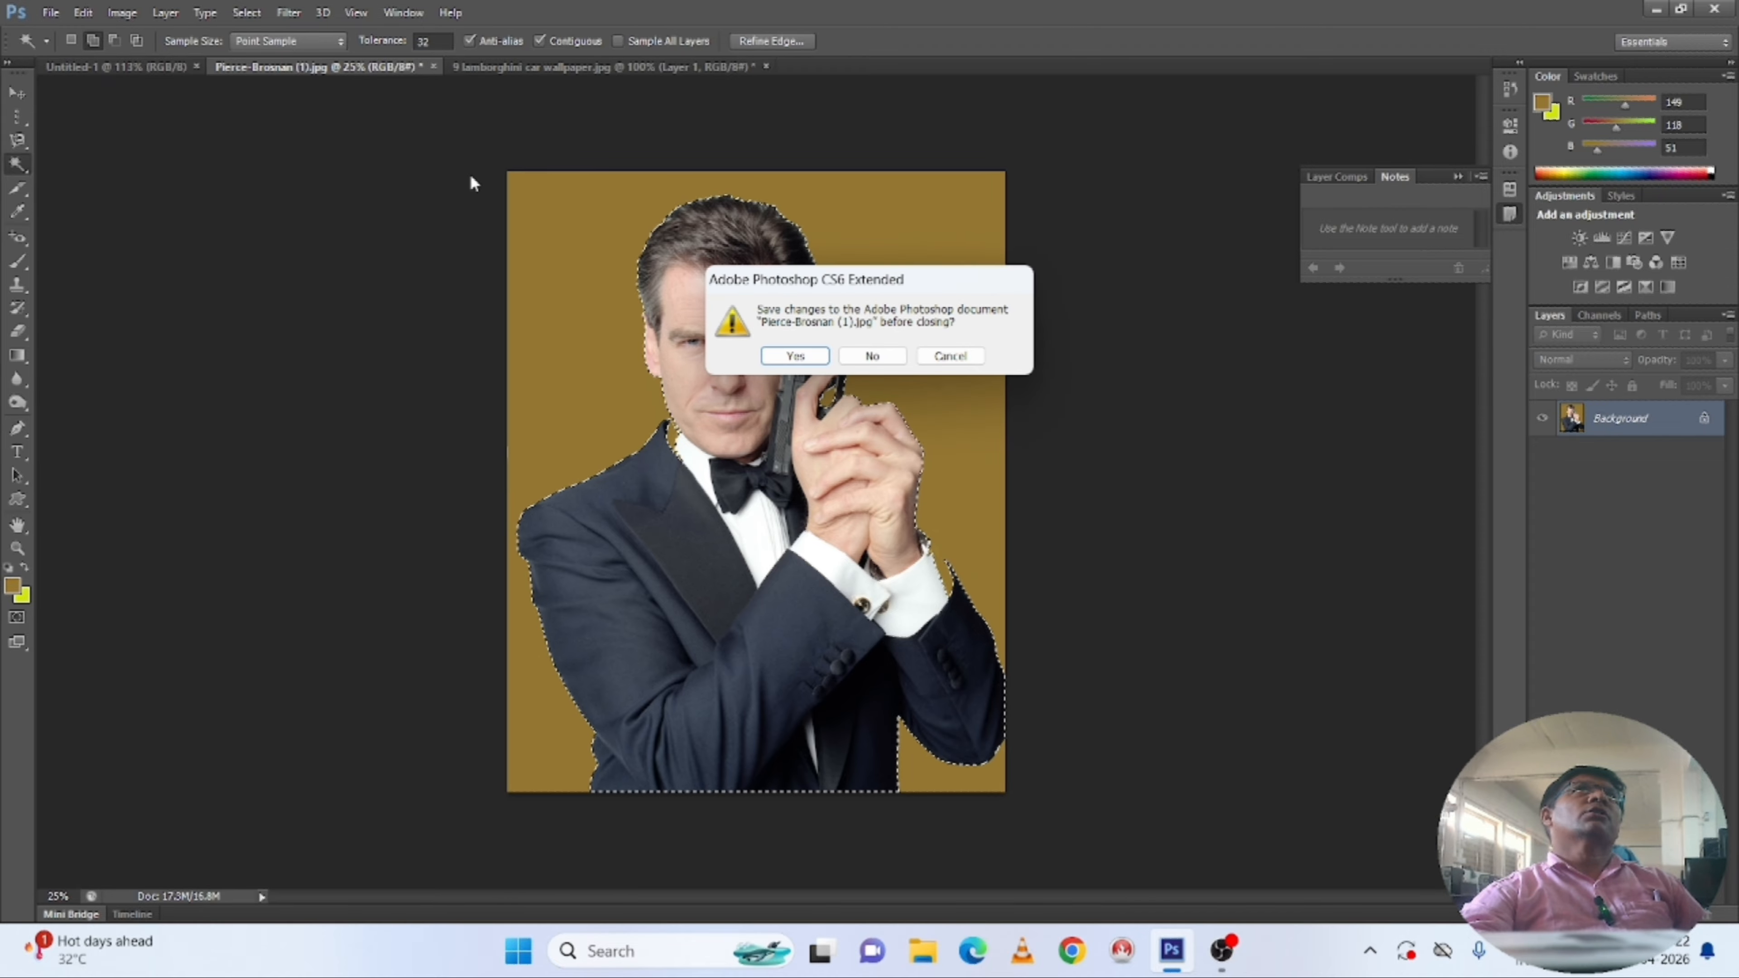
pyautogui.click(872, 355)
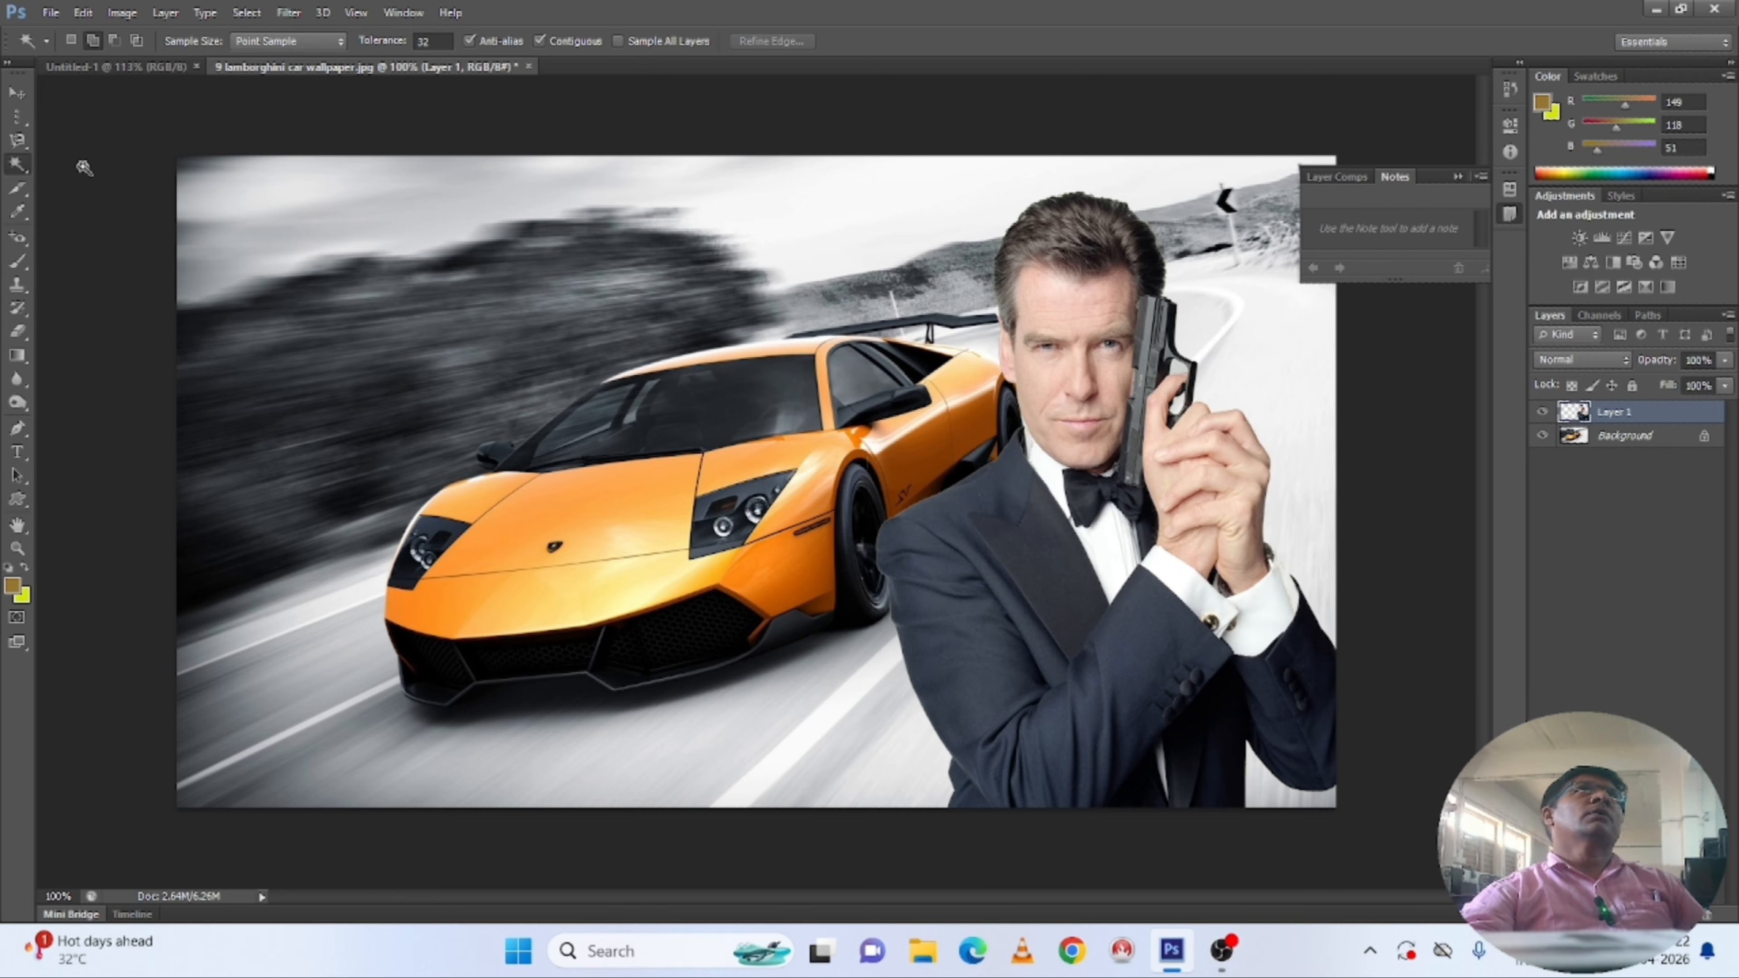
# Open the Pierce-Brosnan image with the orange backdrop from the photos folder.
pyautogui.click(50, 12)
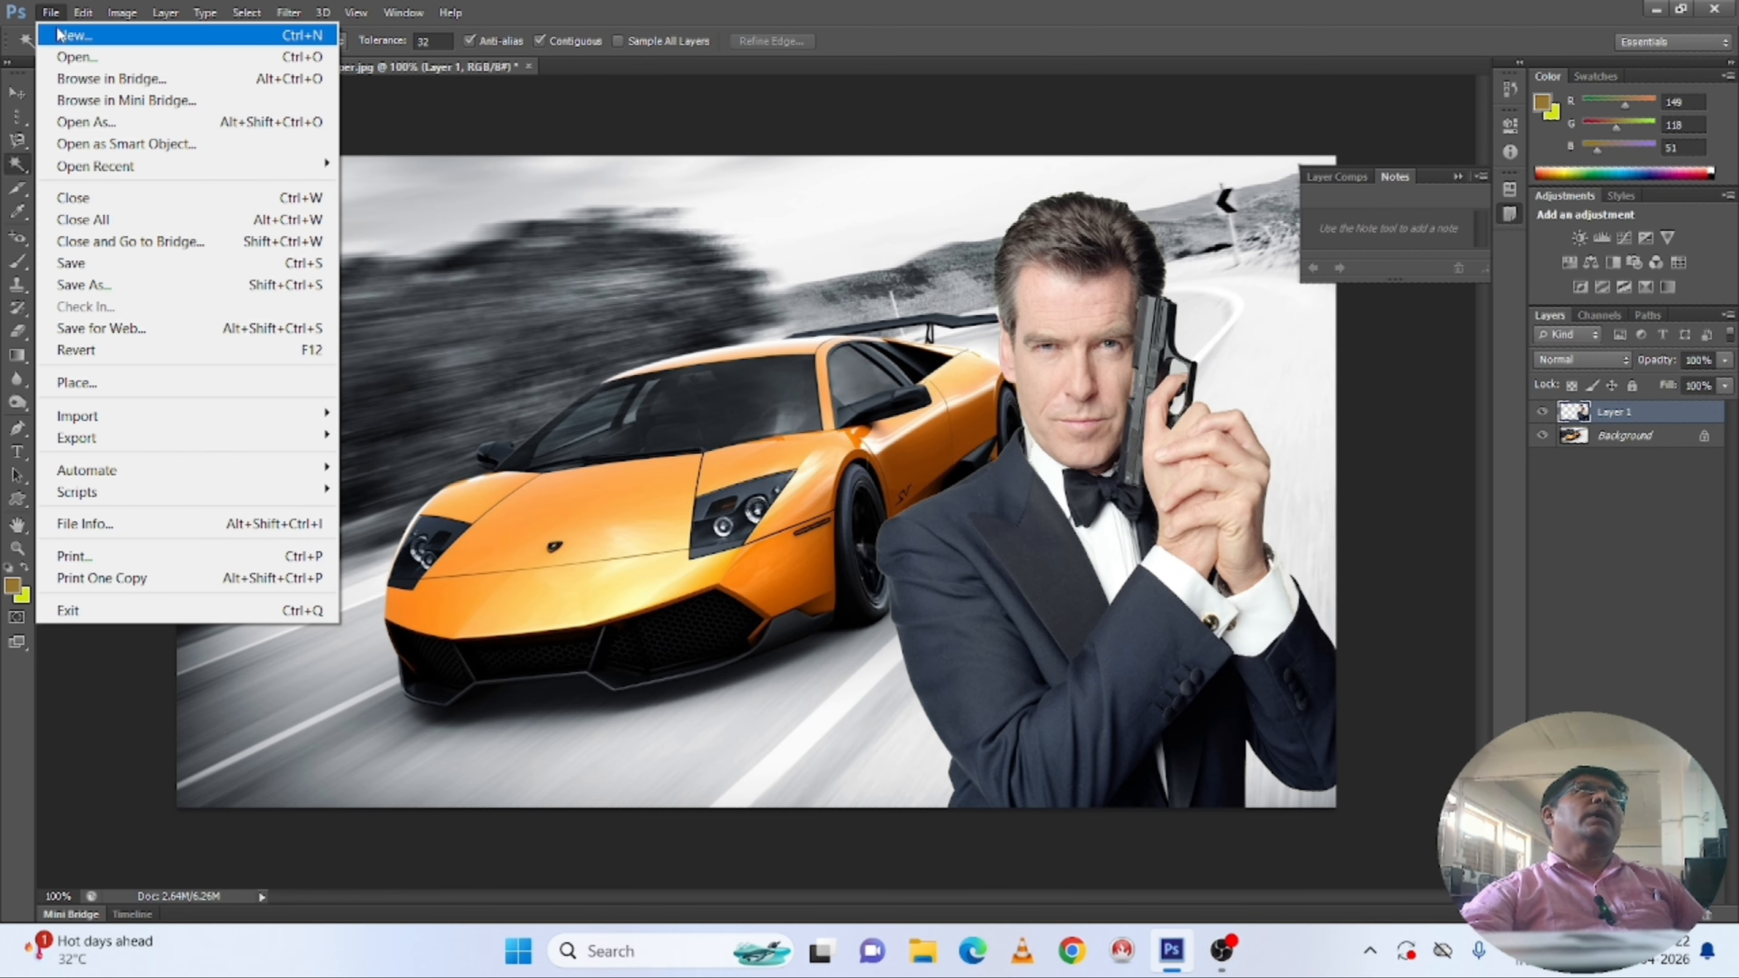
pyautogui.click(66, 62)
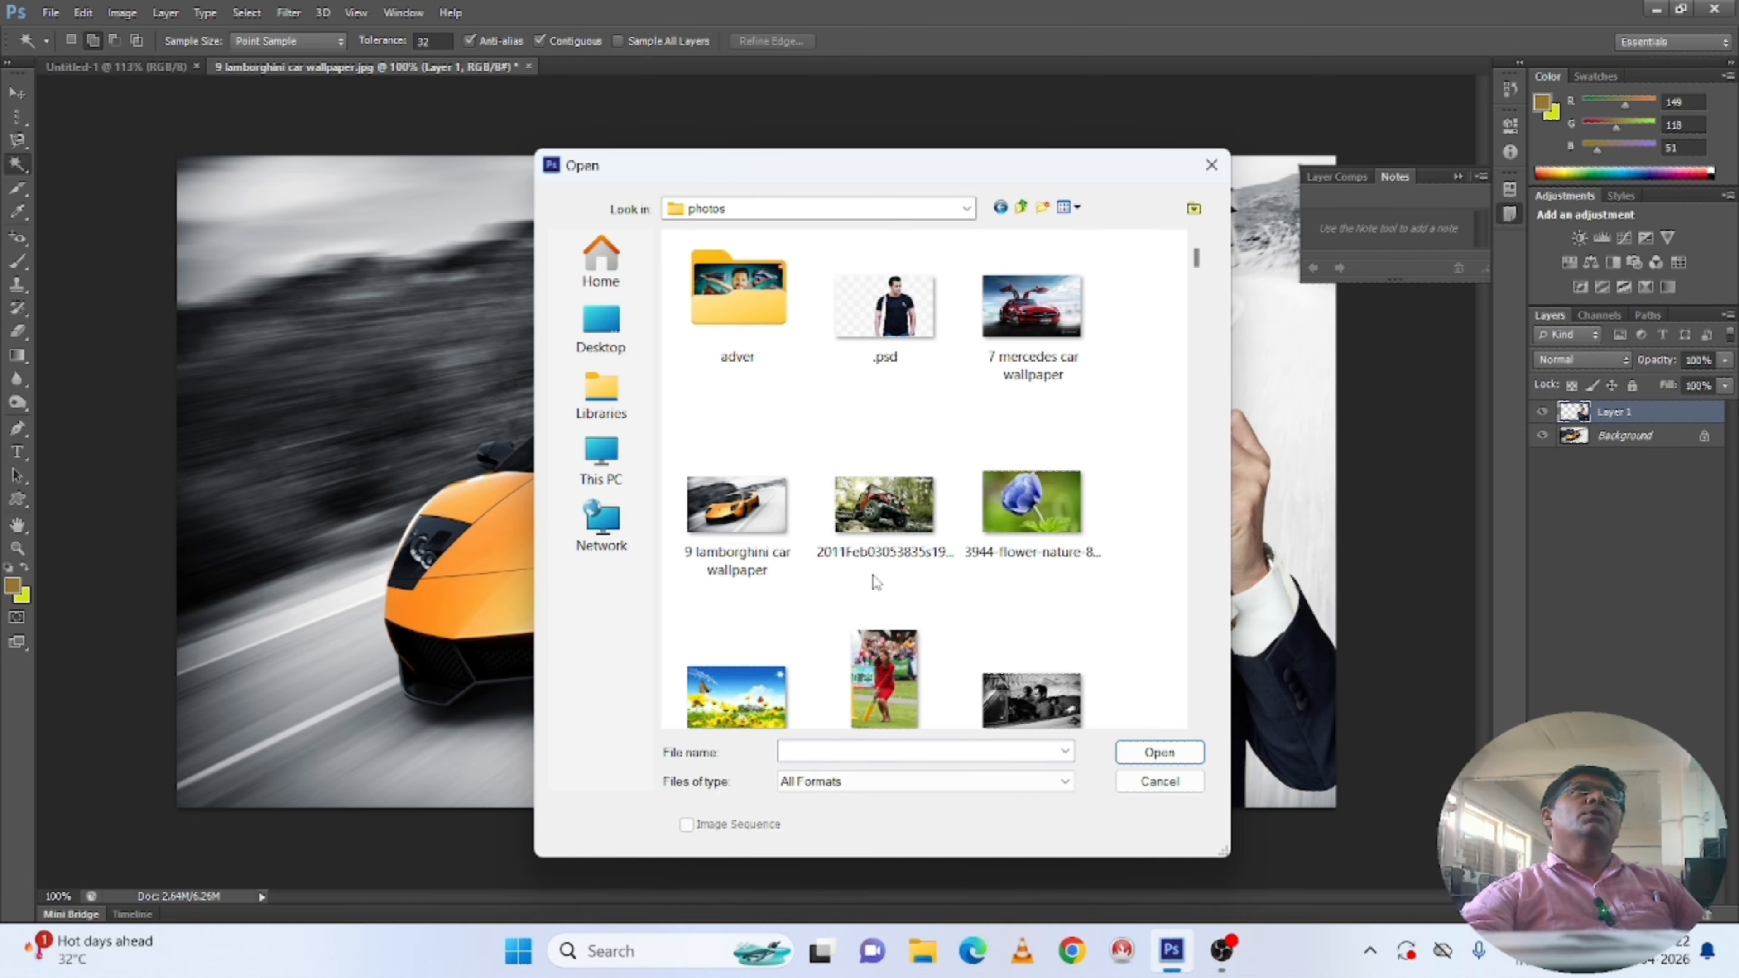
pyautogui.scroll(-3, 887, 710)
pyautogui.scroll(-5, 883, 705)
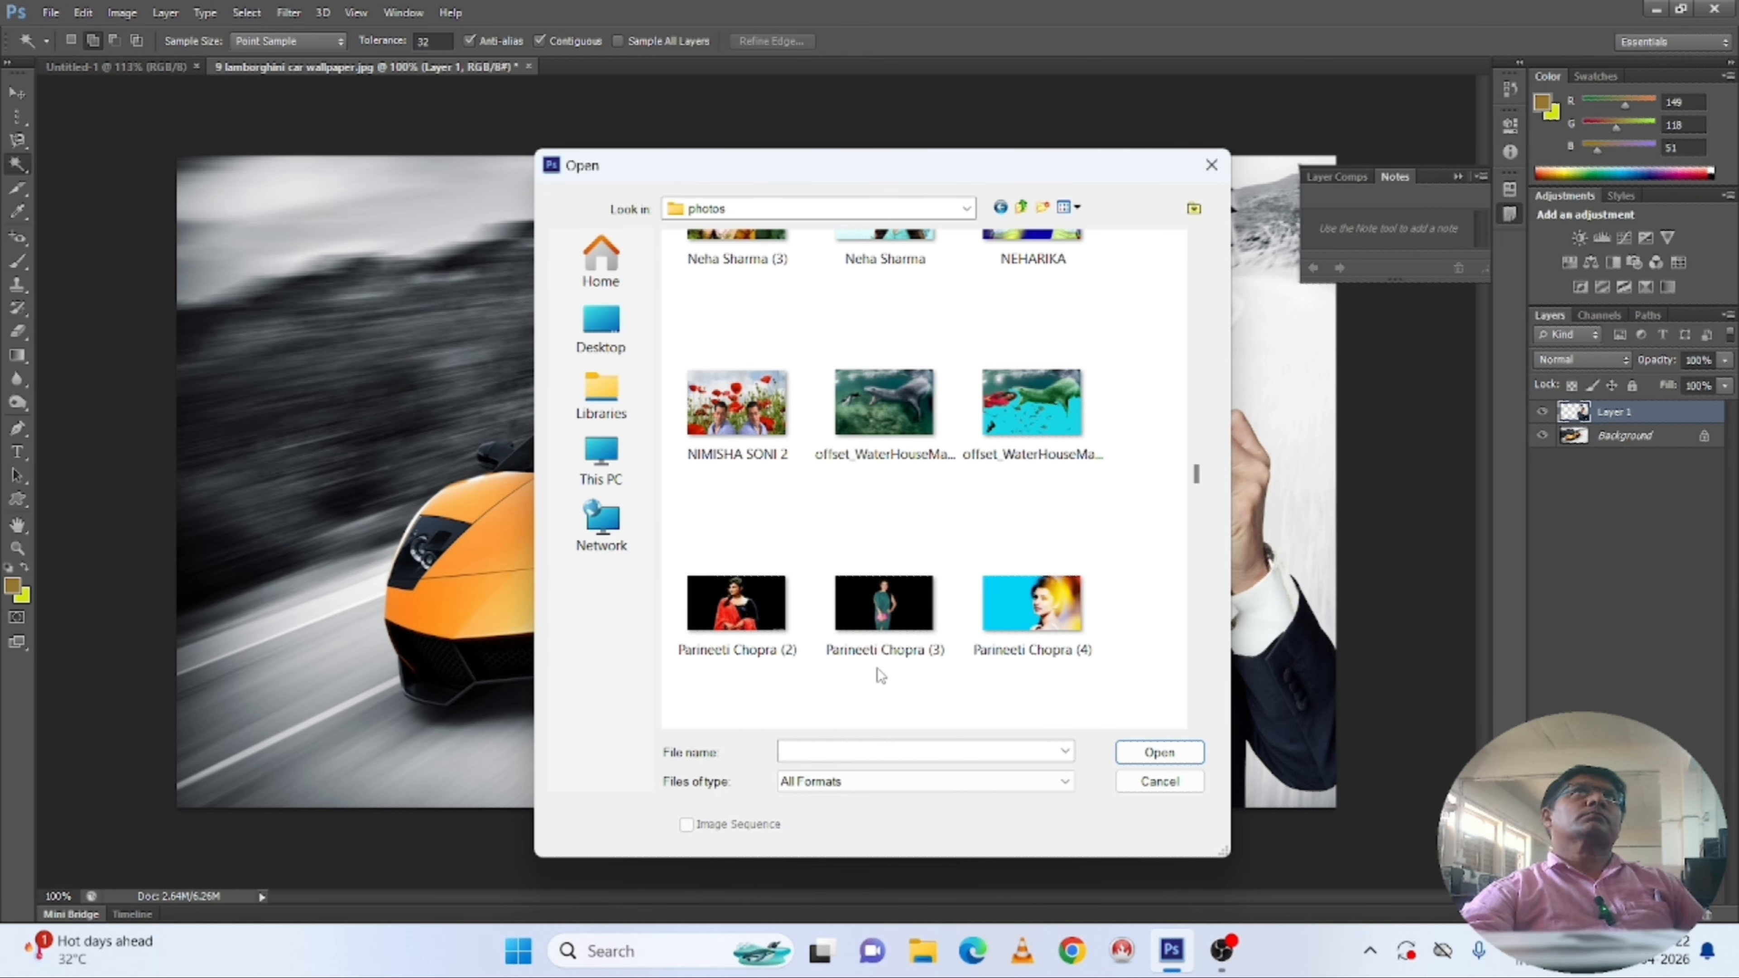
pyautogui.scroll(-3, 878, 672)
pyautogui.scroll(-3, 786, 686)
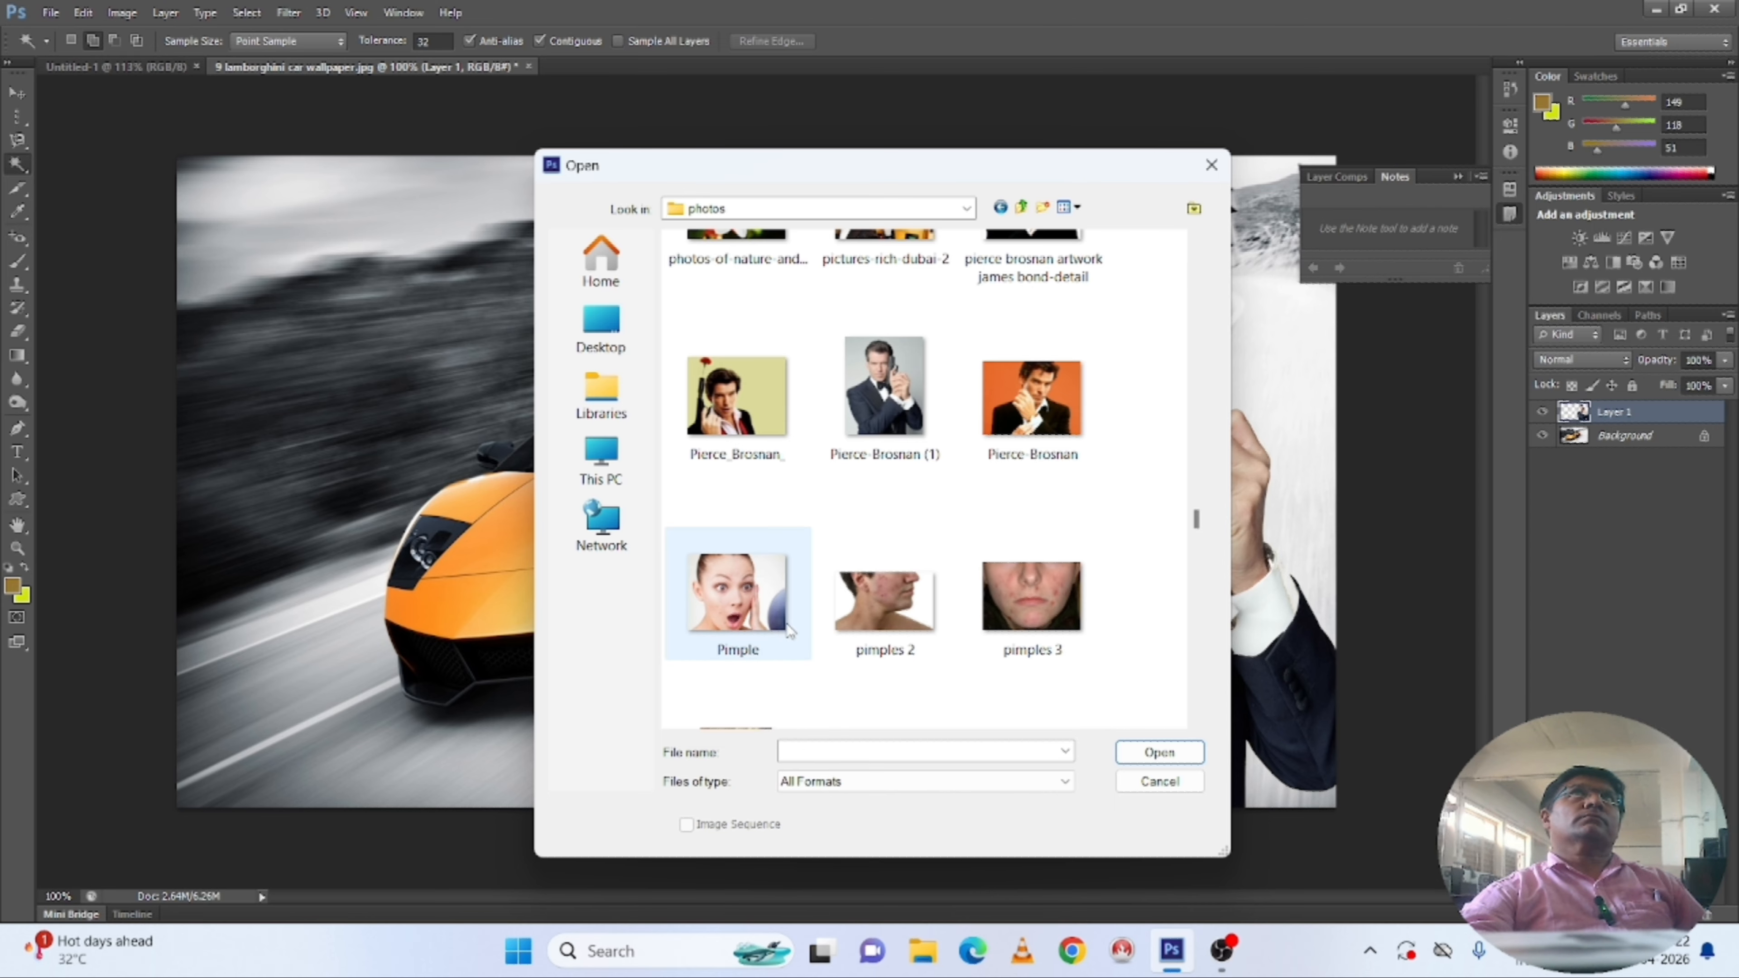
pyautogui.doubleClick(999, 461)
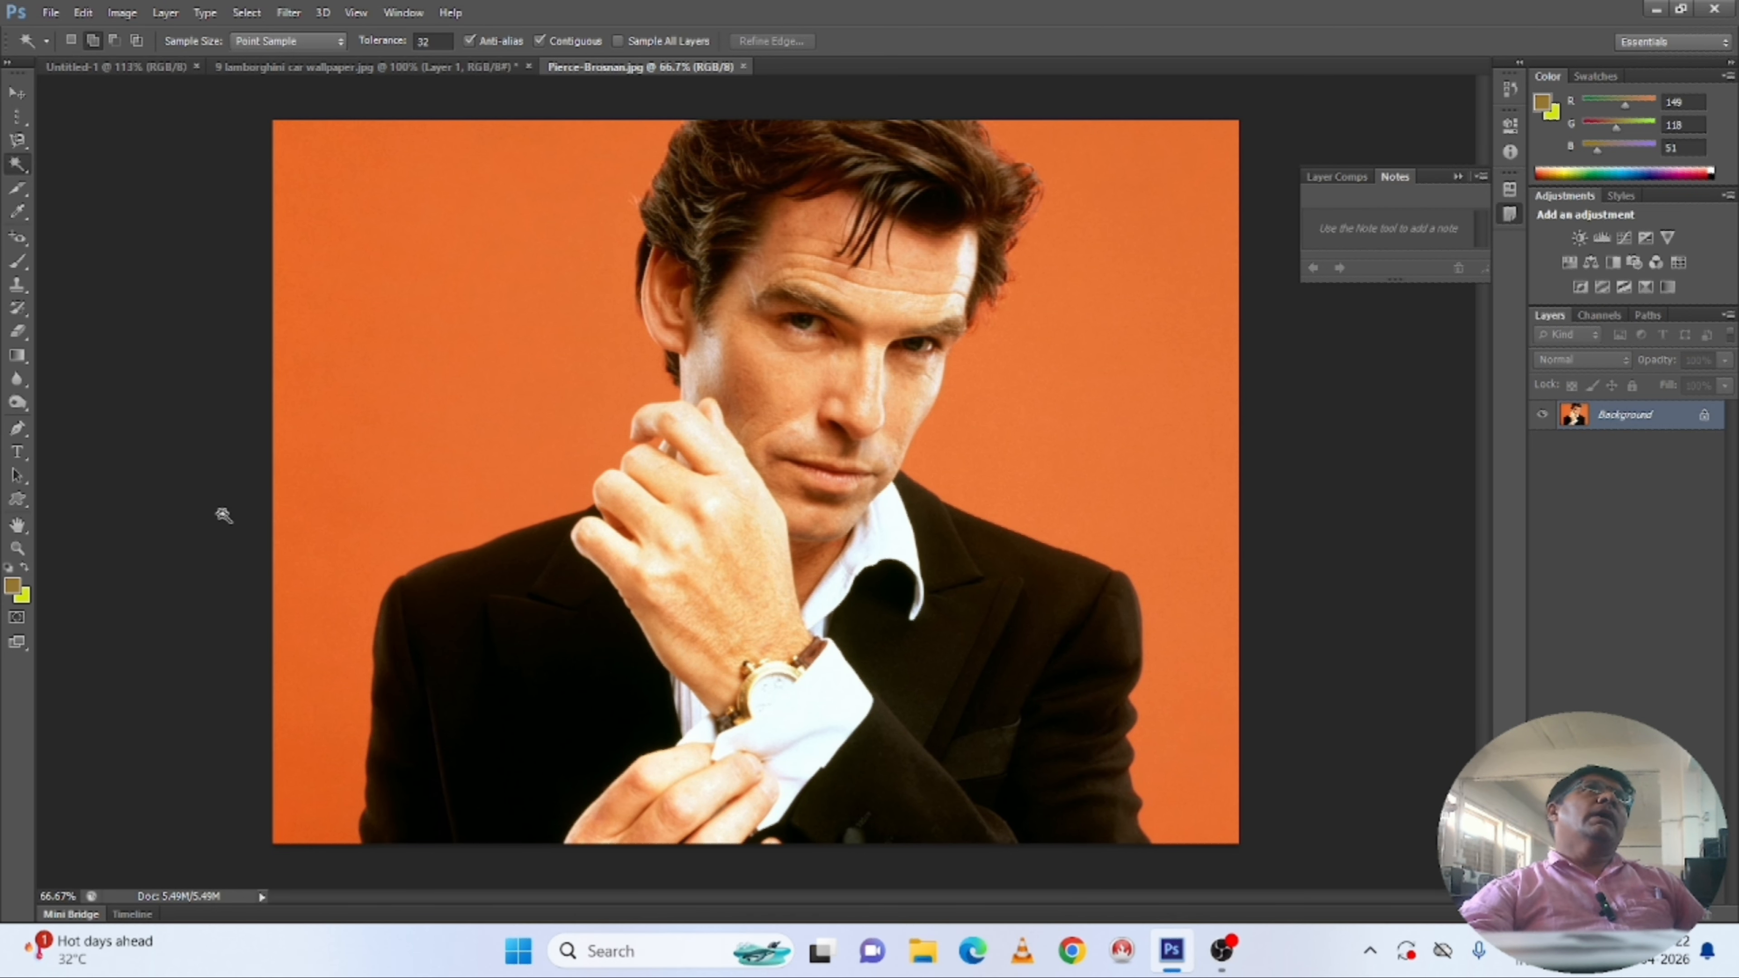
# Try cropping the man's photo with the Crop tool, trimming both sides and the lower edge, and undo the crop.
pyautogui.click(17, 190)
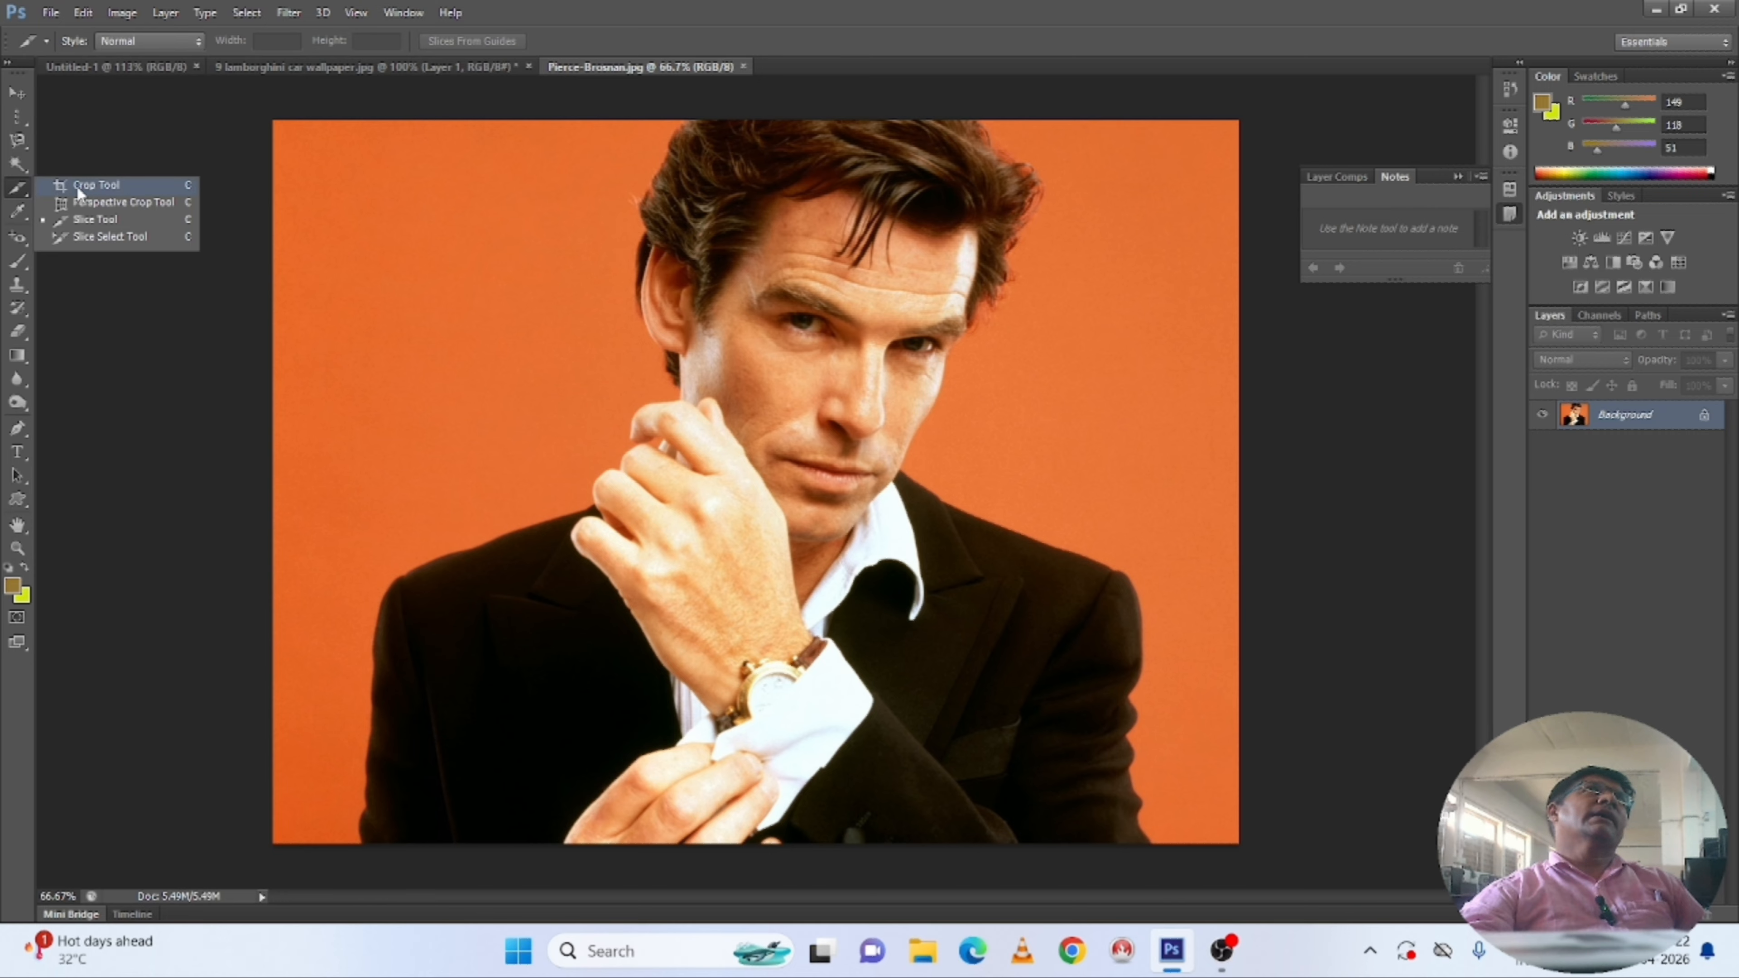
pyautogui.click(77, 187)
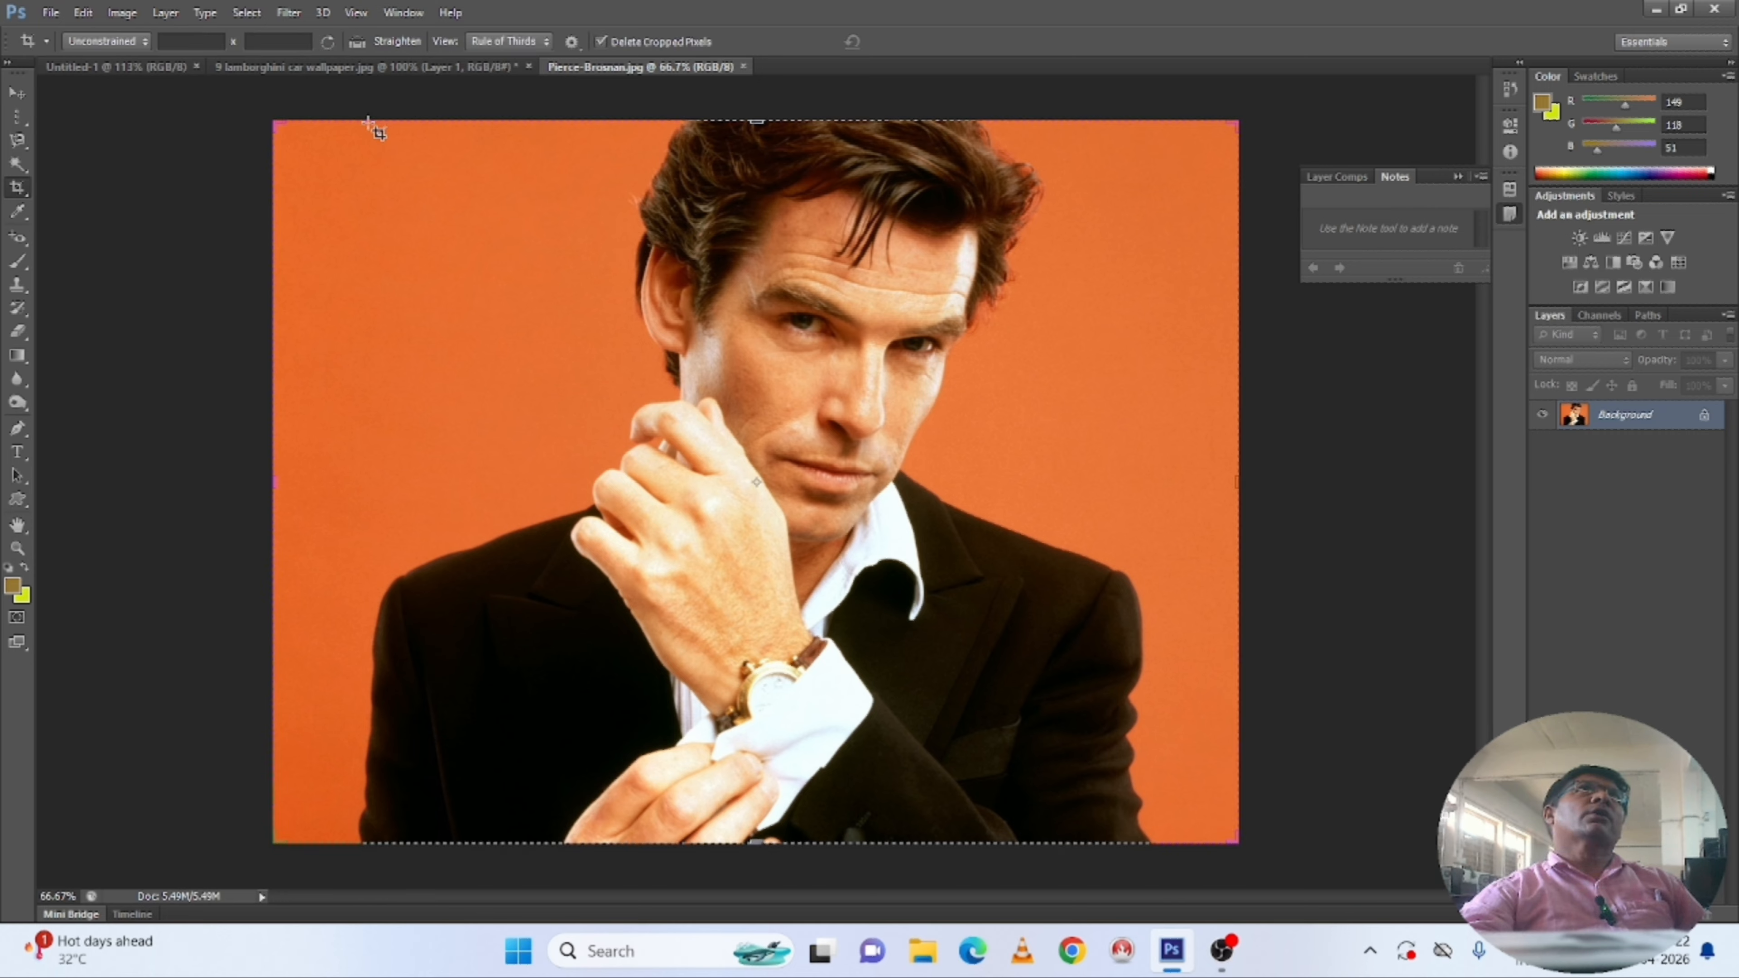
pyautogui.moveTo(350, 126); pyautogui.dragTo(1154, 760)
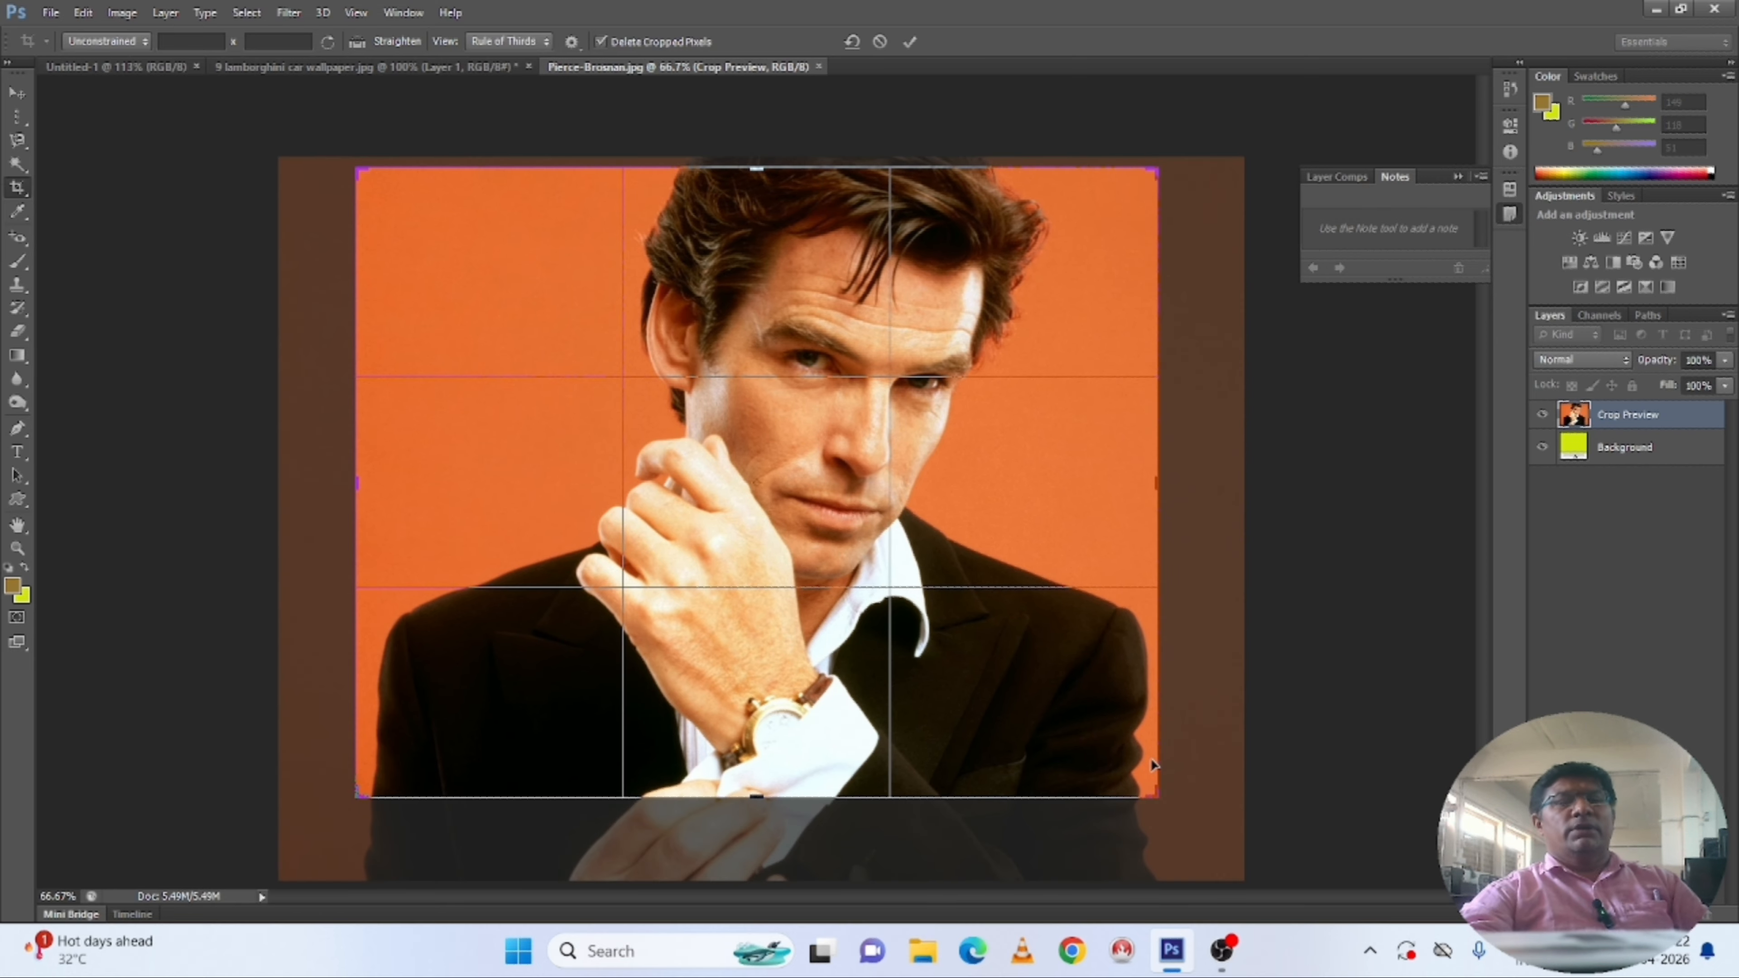
pyautogui.press('Return')
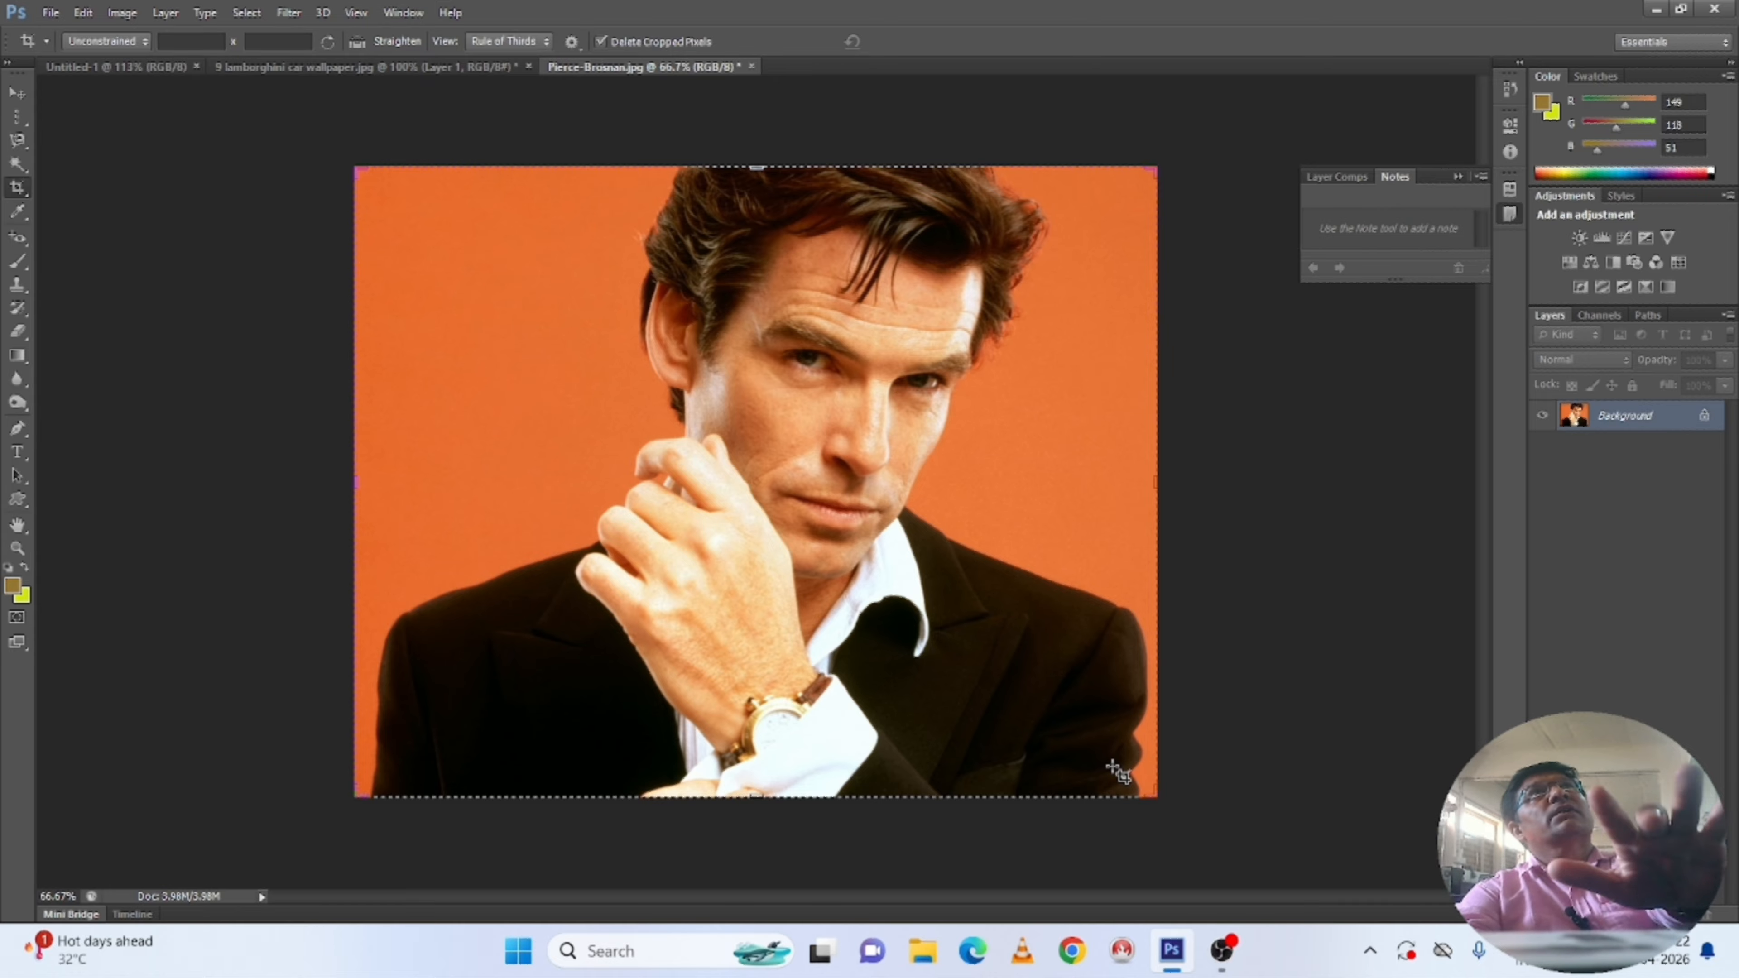
pyautogui.hotkey('ctrl', 'z')
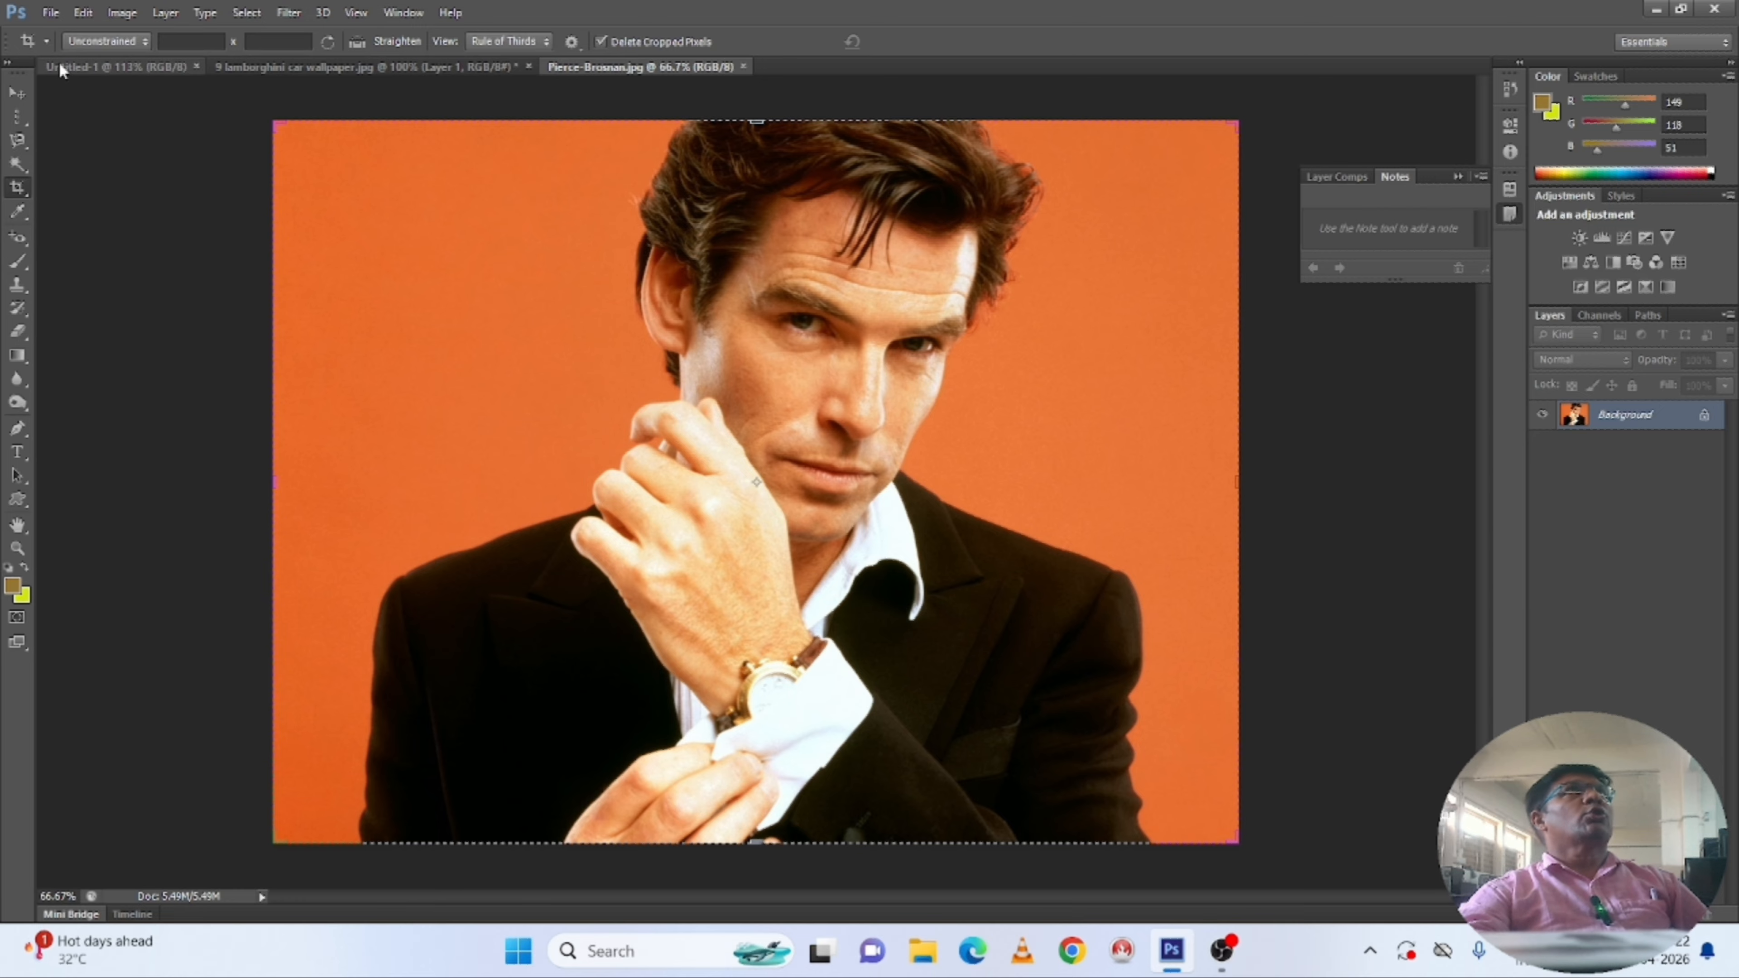
# Open Deepika-padukone-006-1600x900.jpg from the photos folder.
pyautogui.click(51, 12)
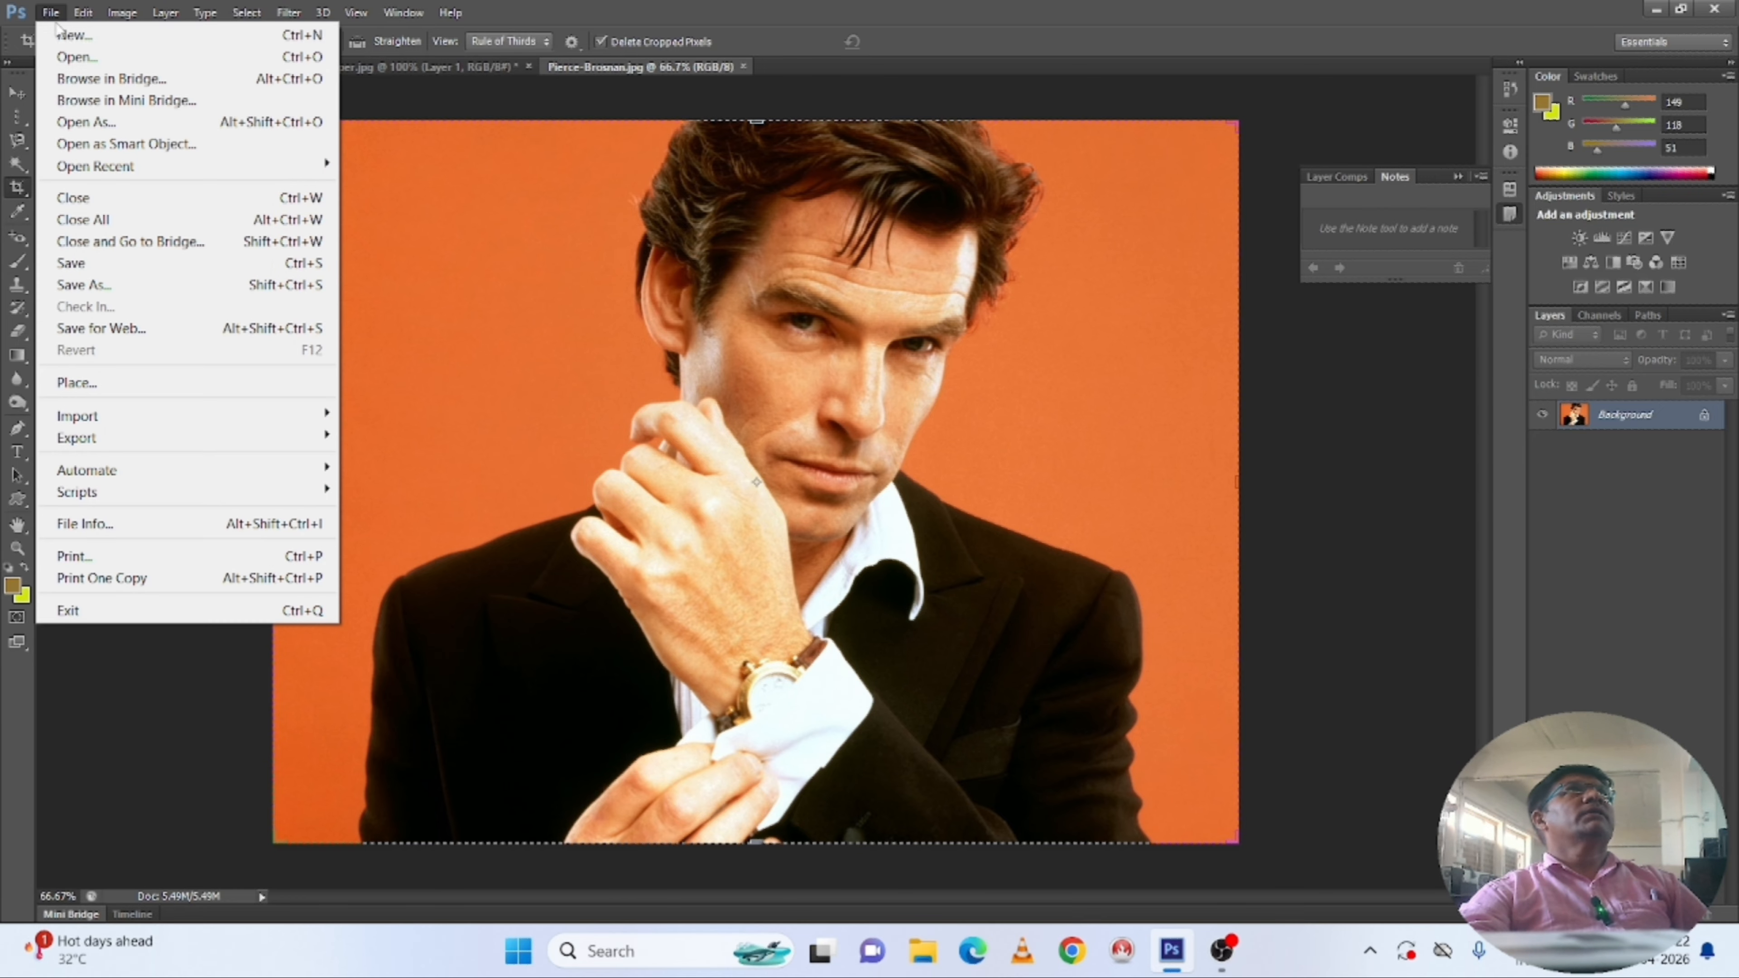
pyautogui.click(69, 60)
pyautogui.click(890, 507)
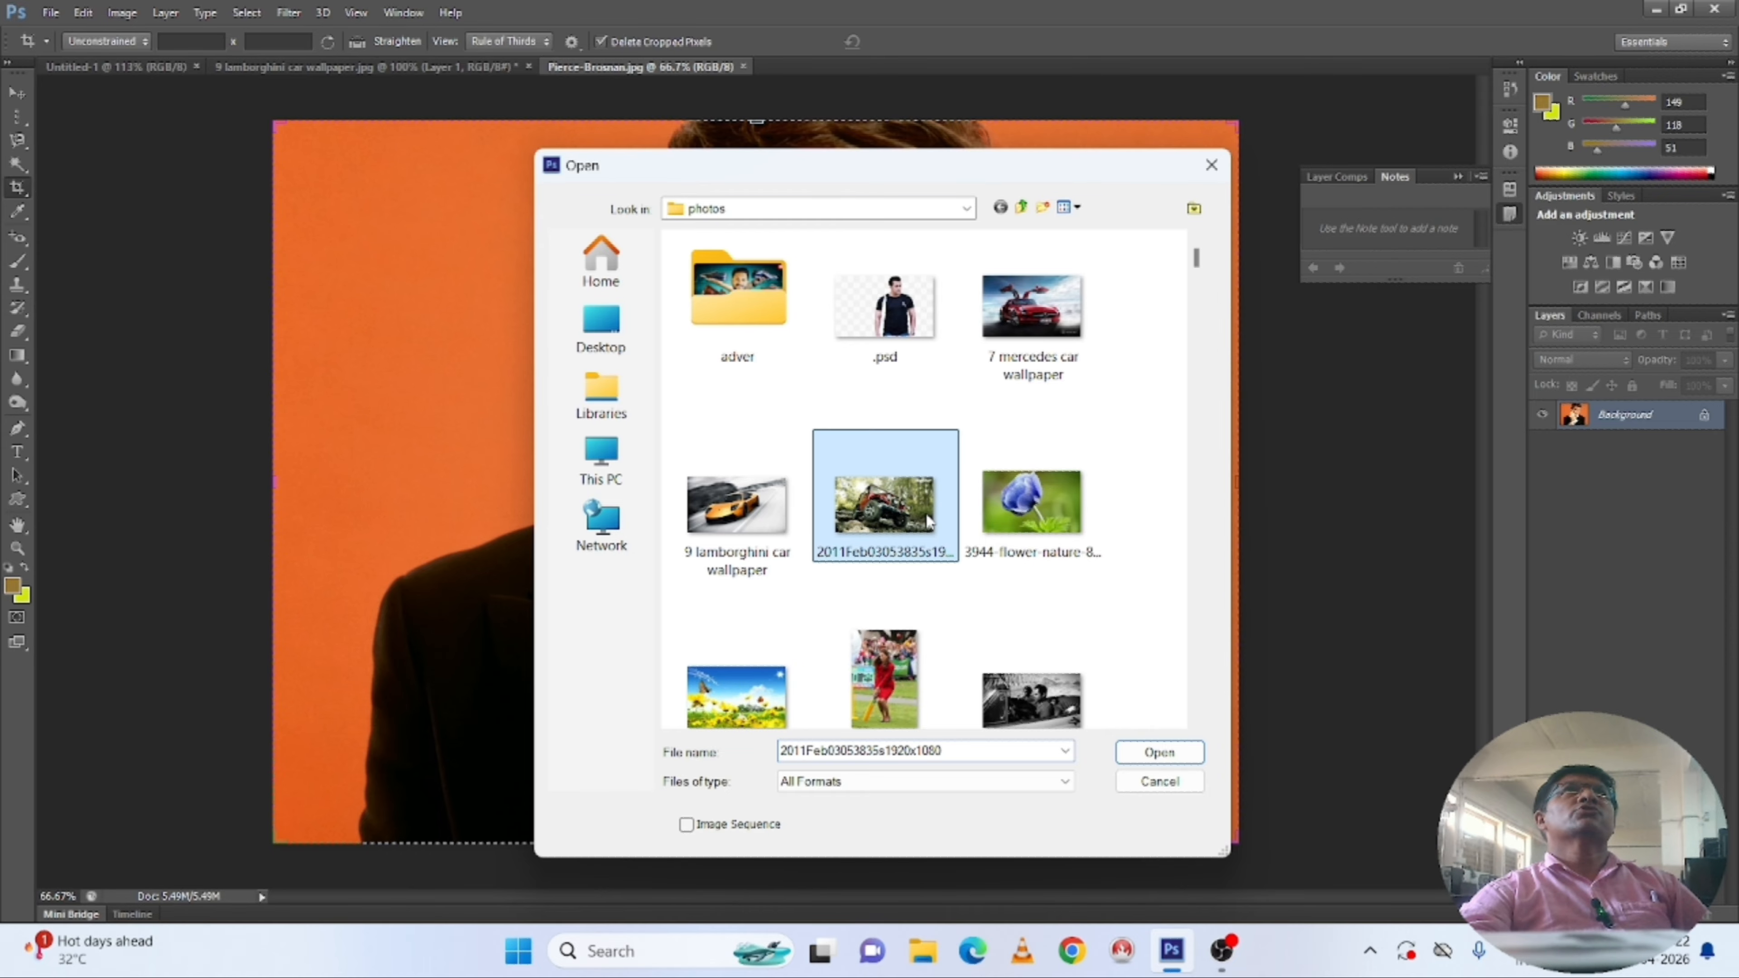
pyautogui.scroll(-1, 929, 522)
pyautogui.scroll(-10, 929, 523)
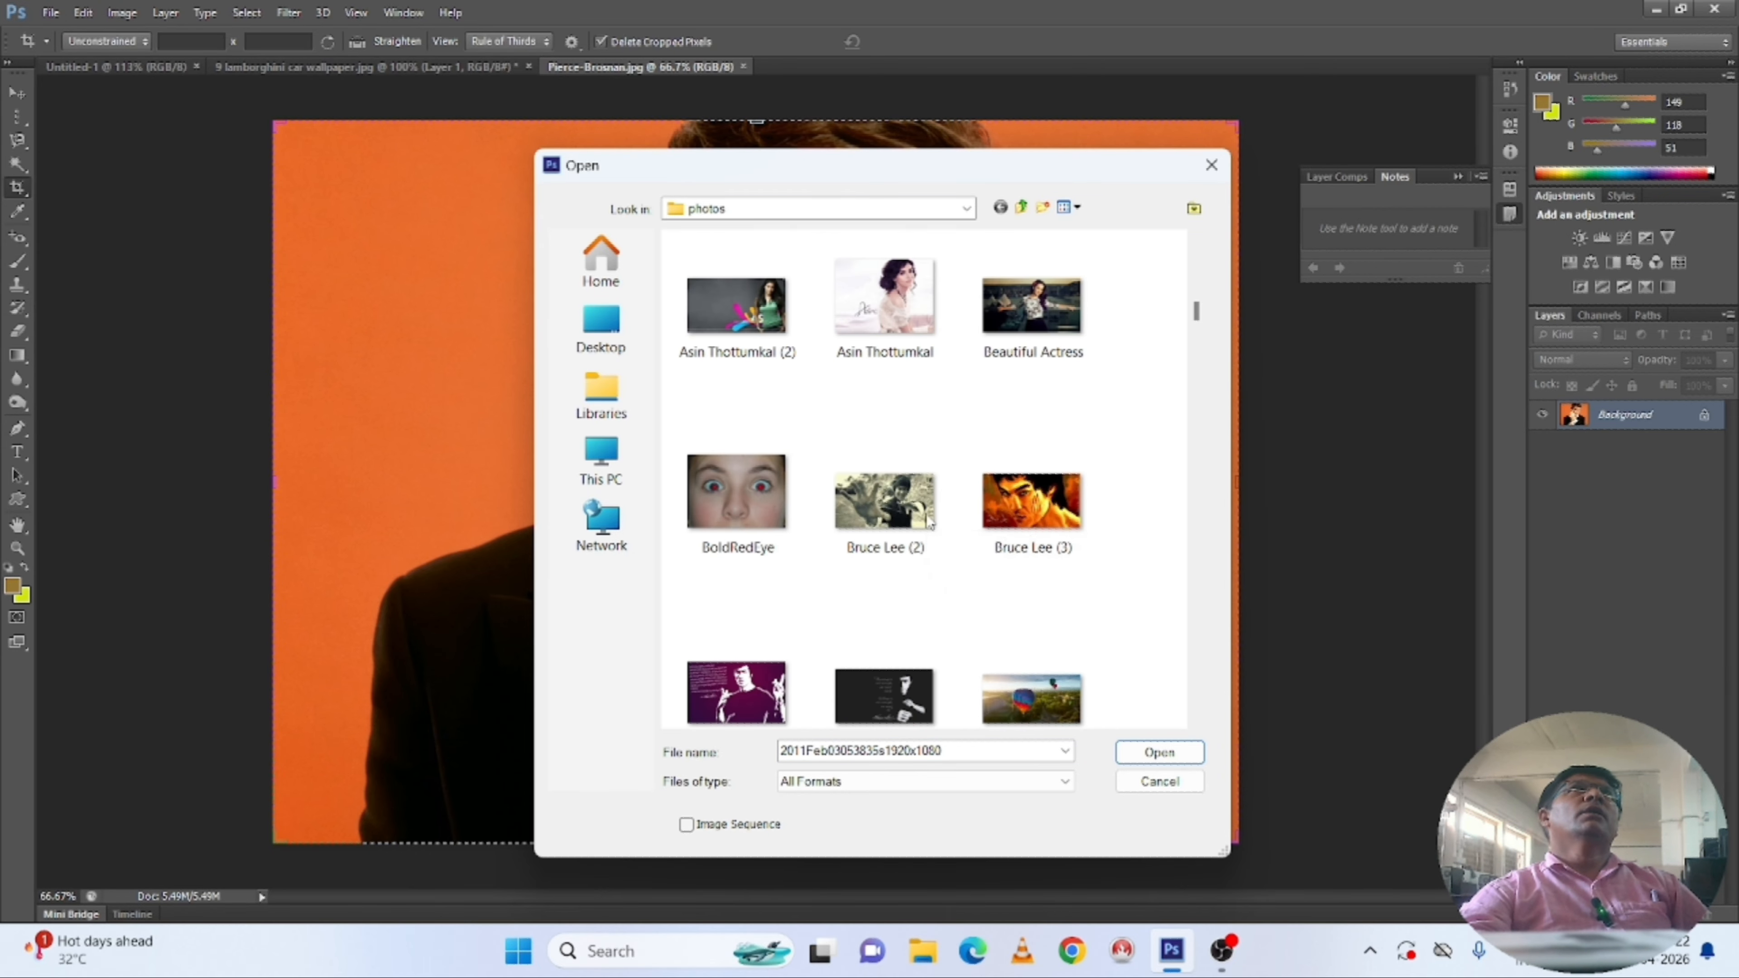
pyautogui.scroll(-5, 995, 525)
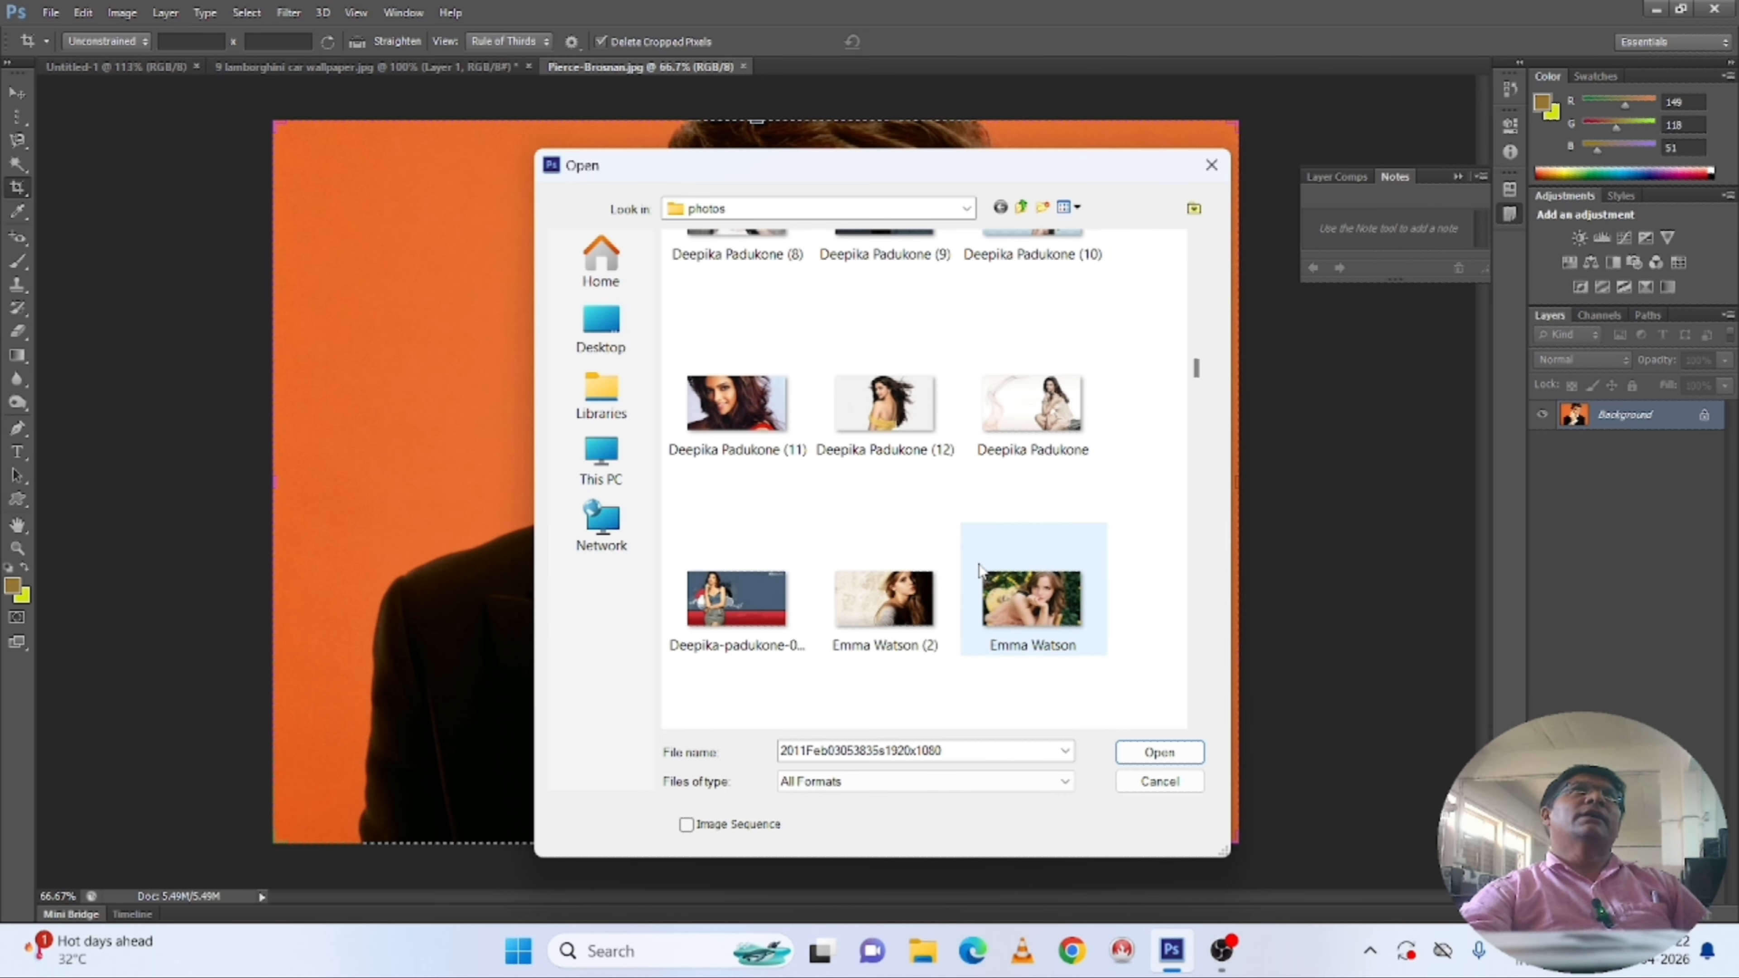
pyautogui.click(748, 595)
pyautogui.doubleClick(747, 587)
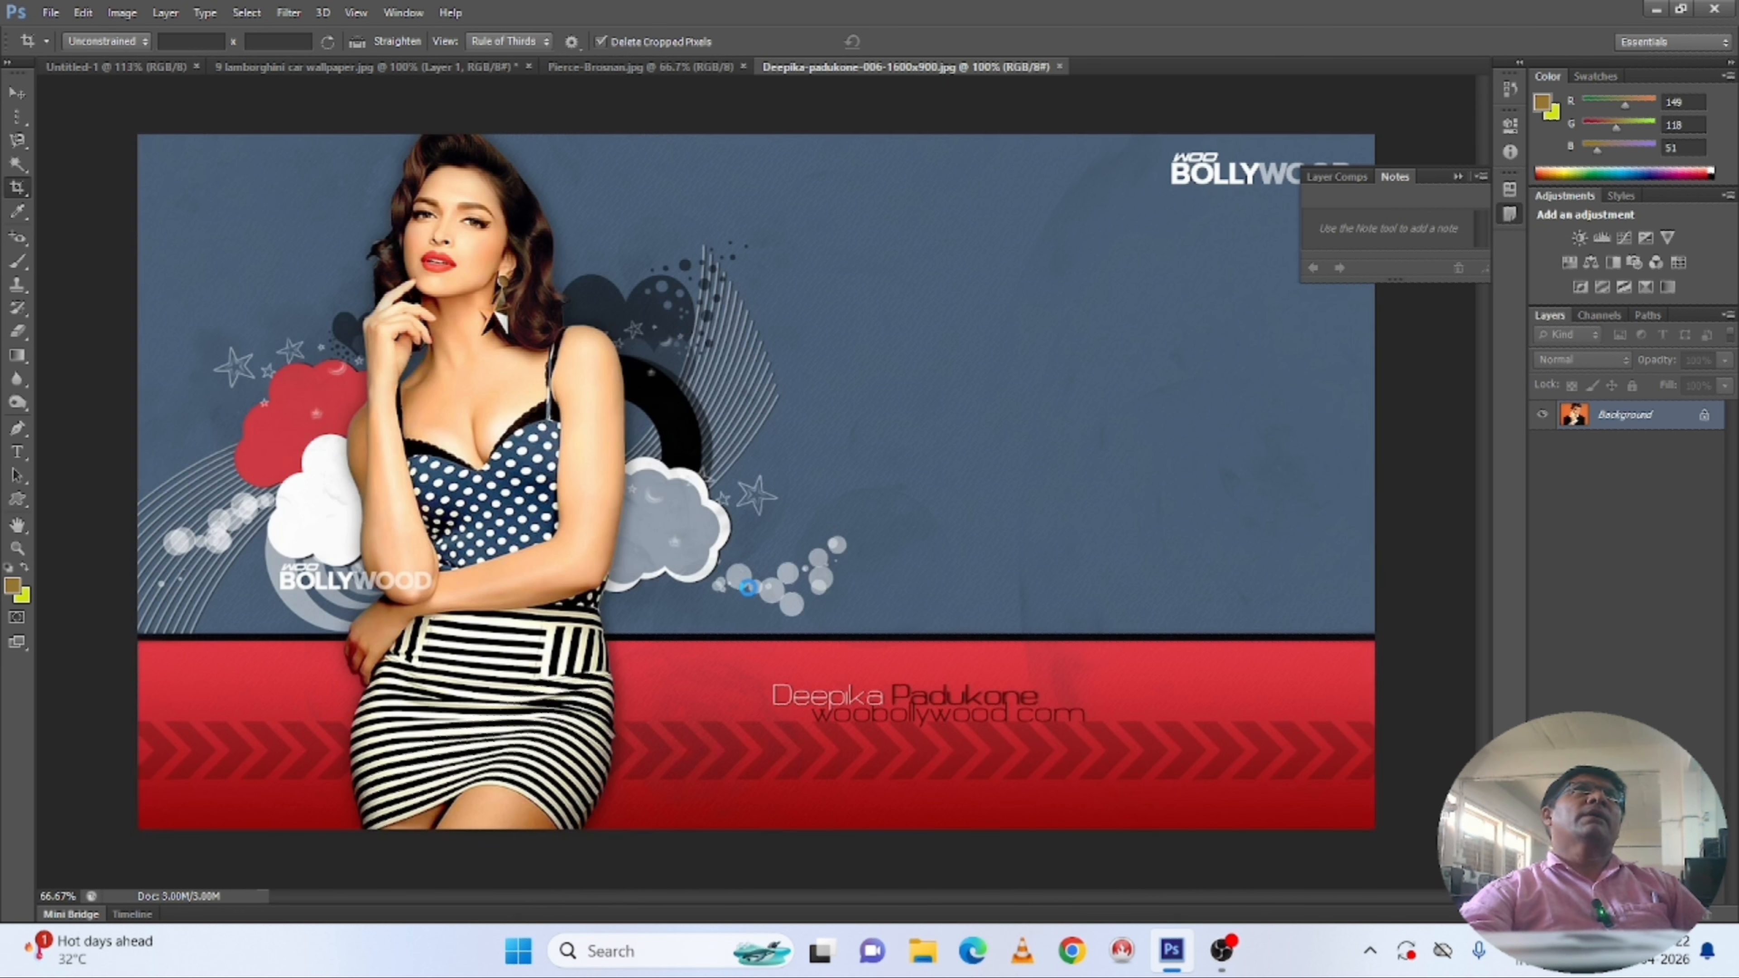
# Try cropping the woman's image to a portrait frame extending slightly above its upper edge, and close the document with the crop undone.
pyautogui.rightClick(18, 187)
pyautogui.click(72, 186)
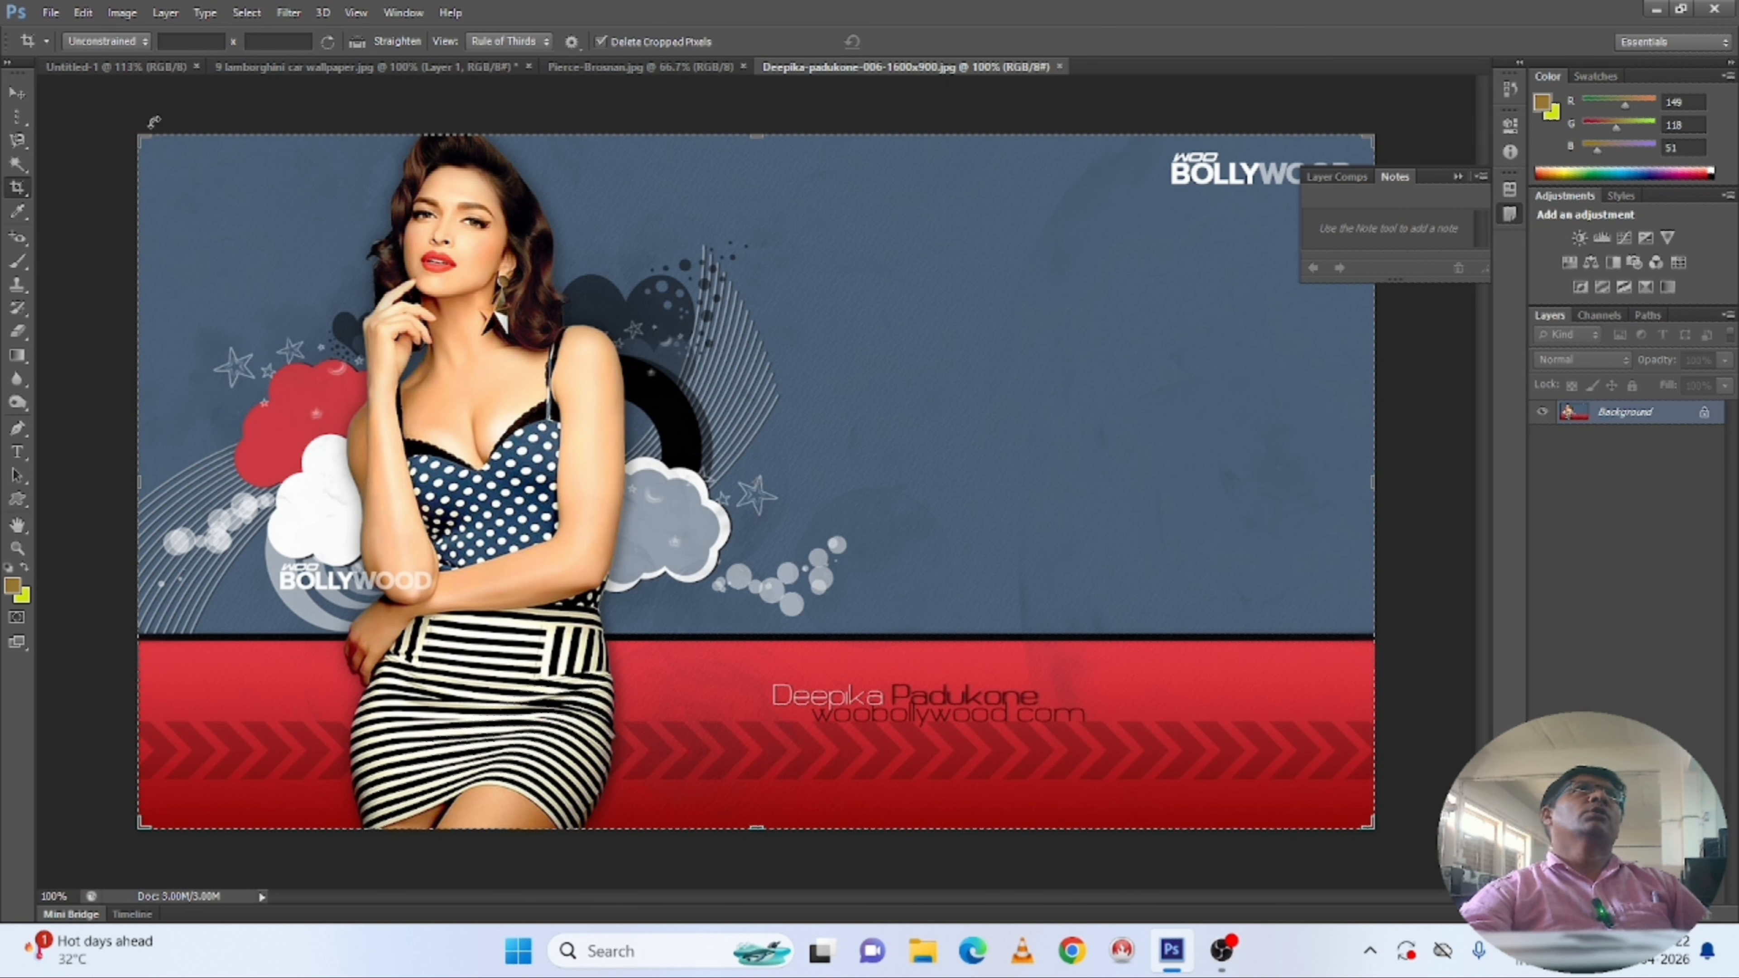
pyautogui.moveTo(134, 130)
pyautogui.mouseDown()
pyautogui.moveTo(186, 124)
pyautogui.moveTo(131, 125)
pyautogui.mouseUp()
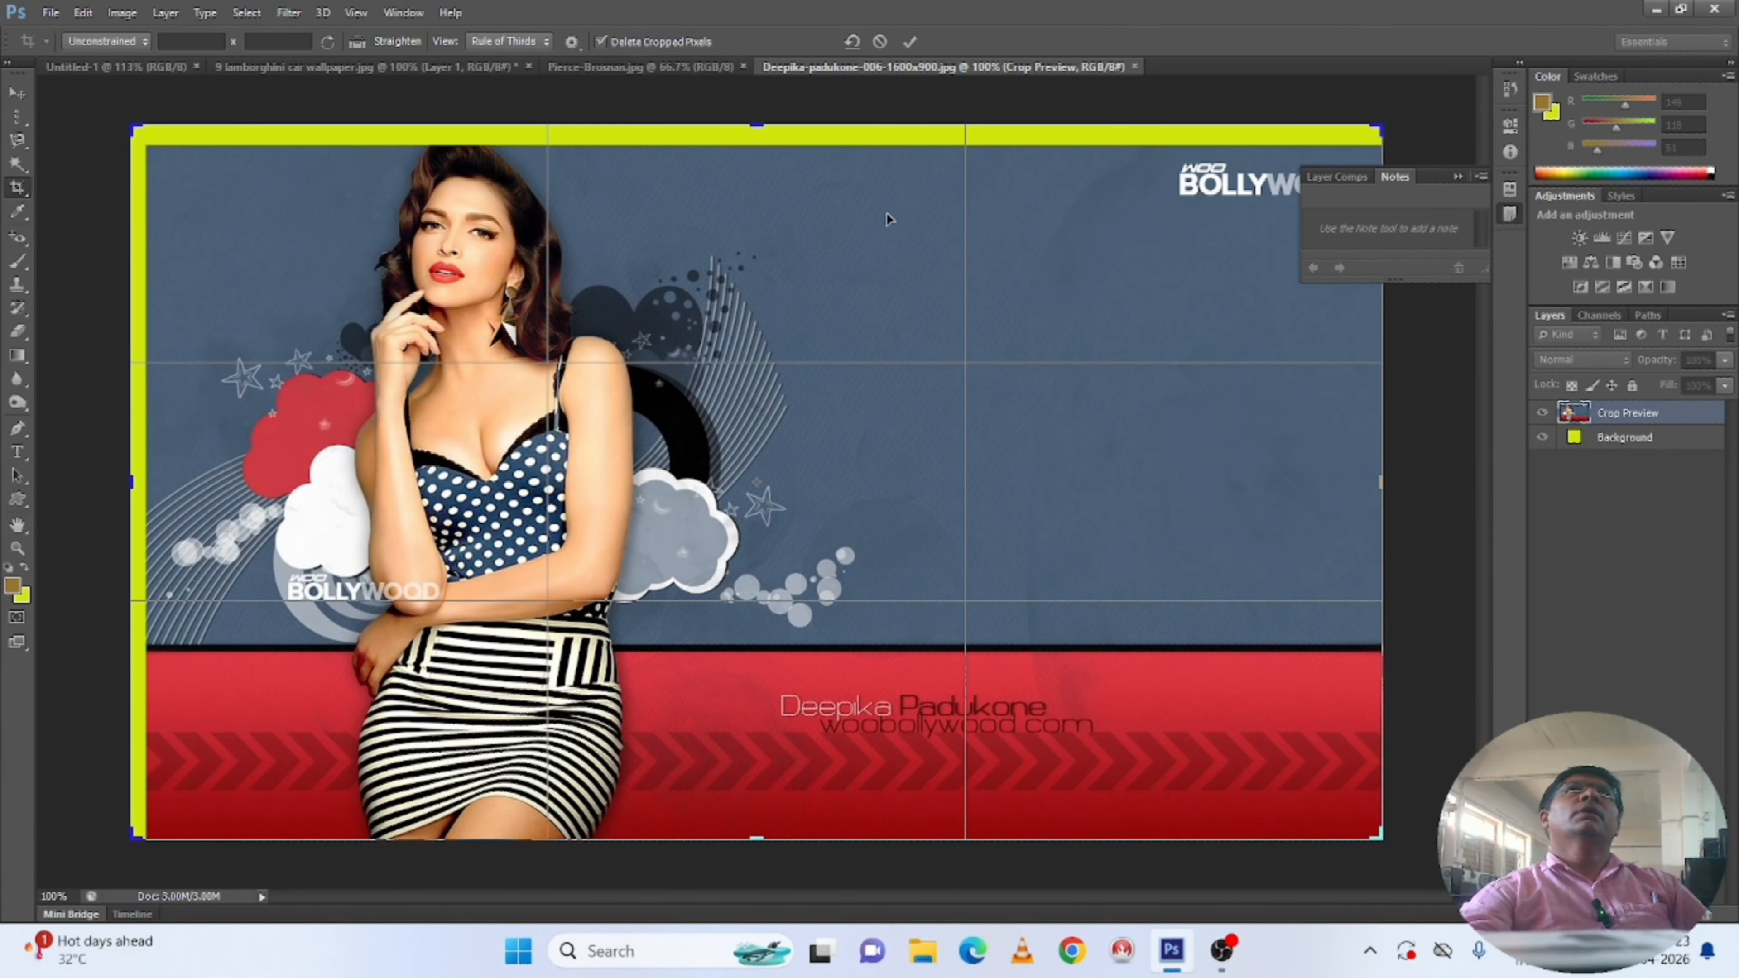
pyautogui.moveTo(1377, 480); pyautogui.dragTo(1028, 472)
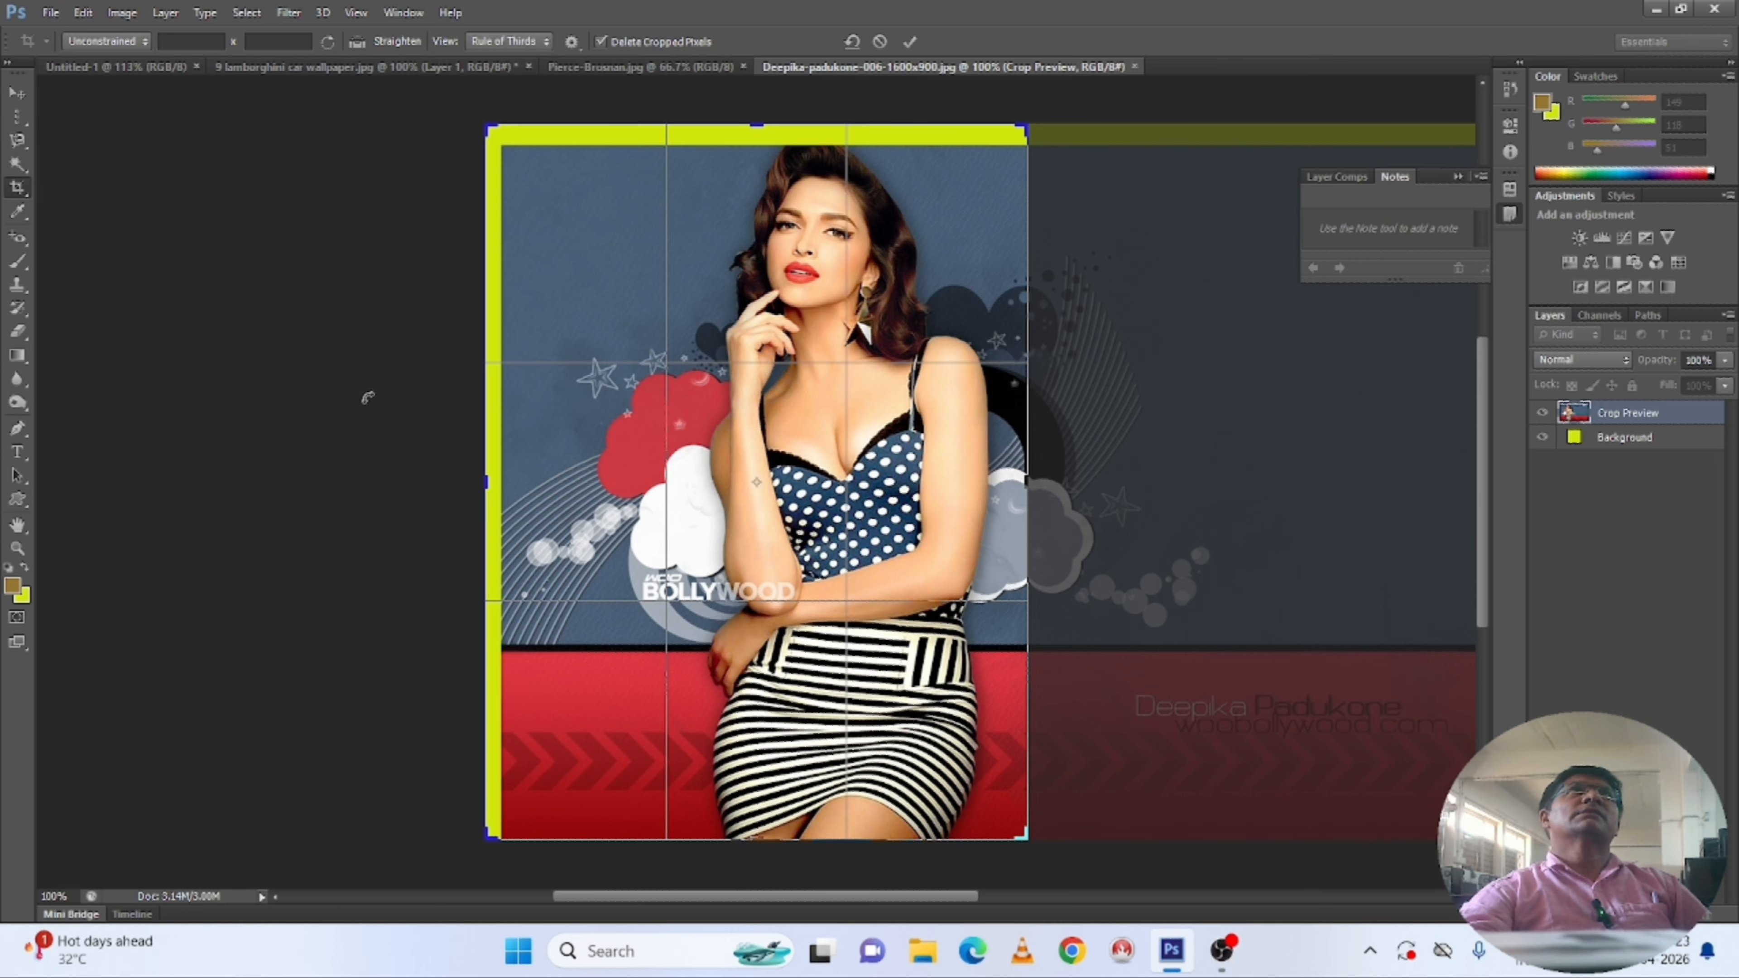
pyautogui.moveTo(483, 481); pyautogui.dragTo(522, 490)
pyautogui.press('Return')
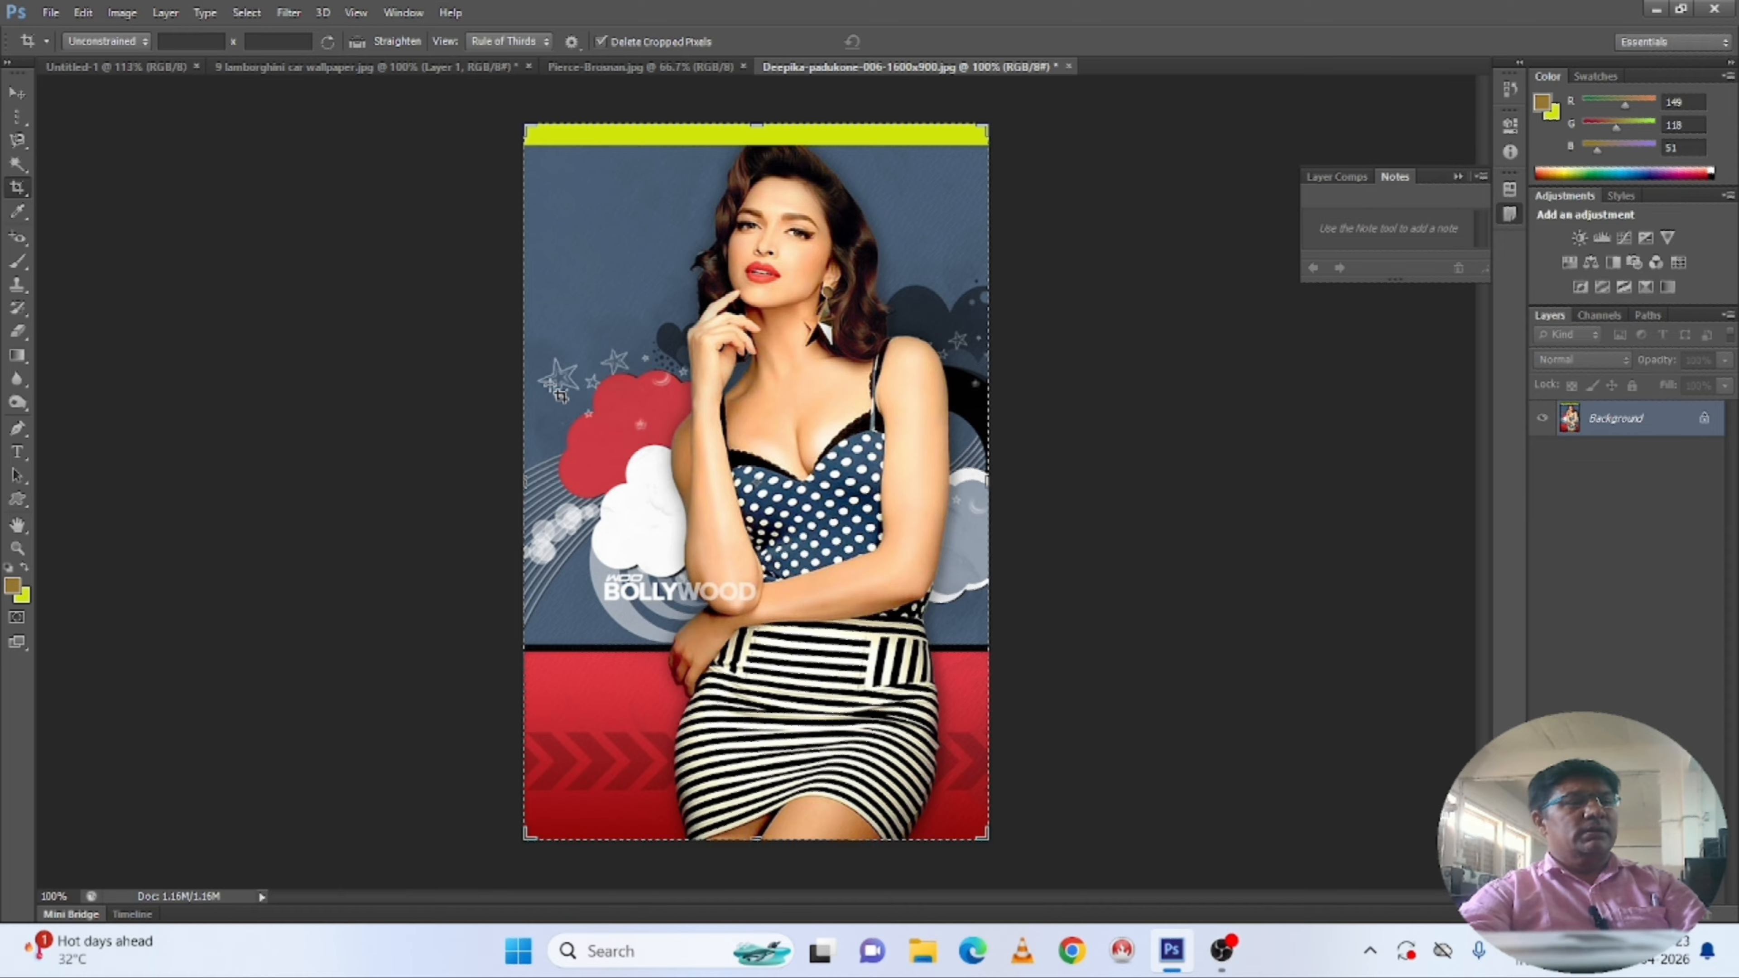
pyautogui.hotkey('ctrl', 'z')
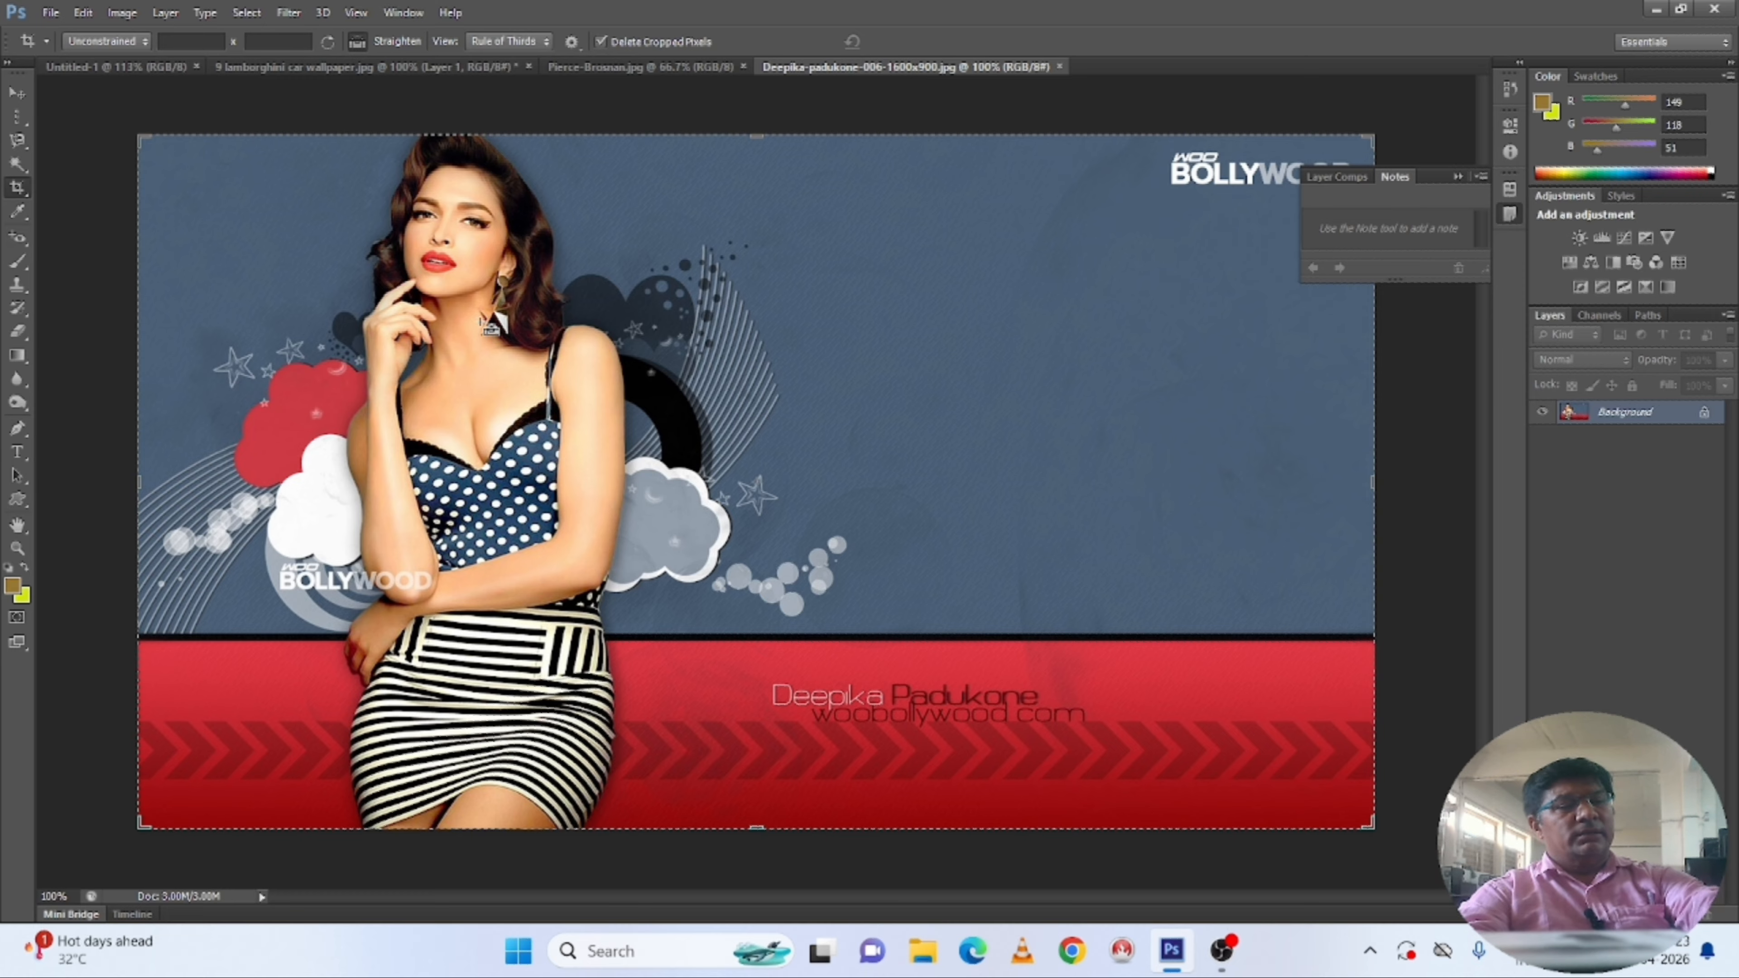
pyautogui.hotkey('ctrl', 'w')
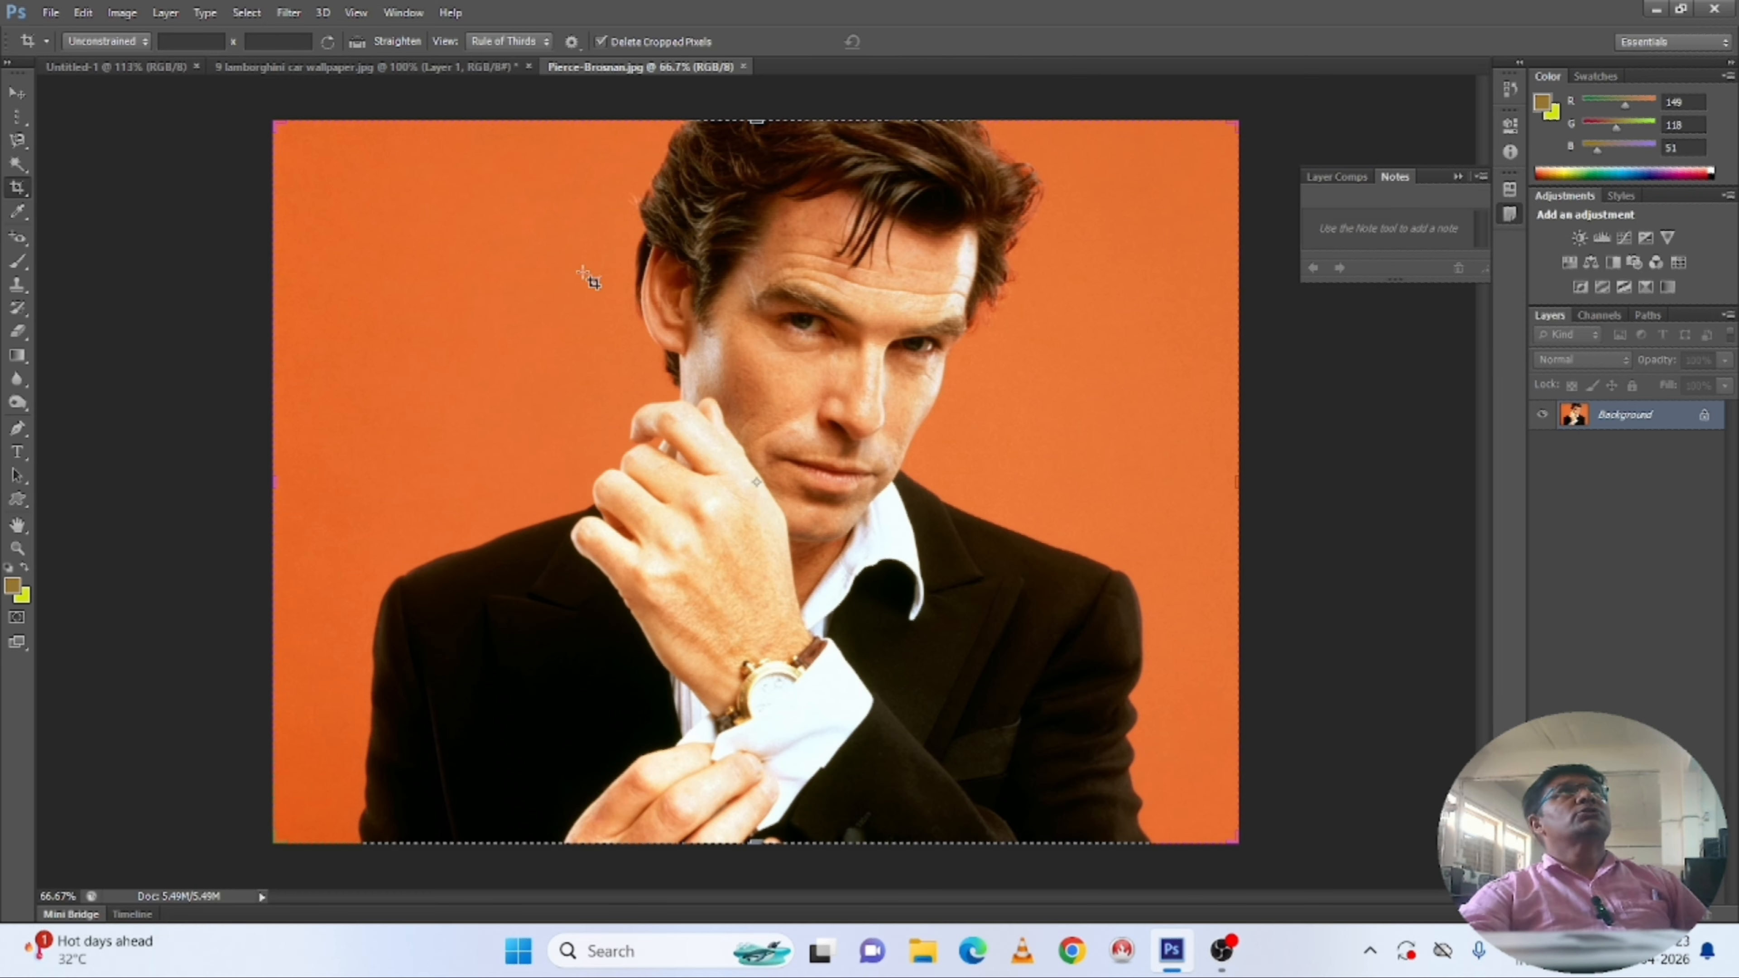
# Try a perspective crop on the man's photo with the two lower corners pulled inward below his face, and undo it.
pyautogui.rightClick(16, 189)
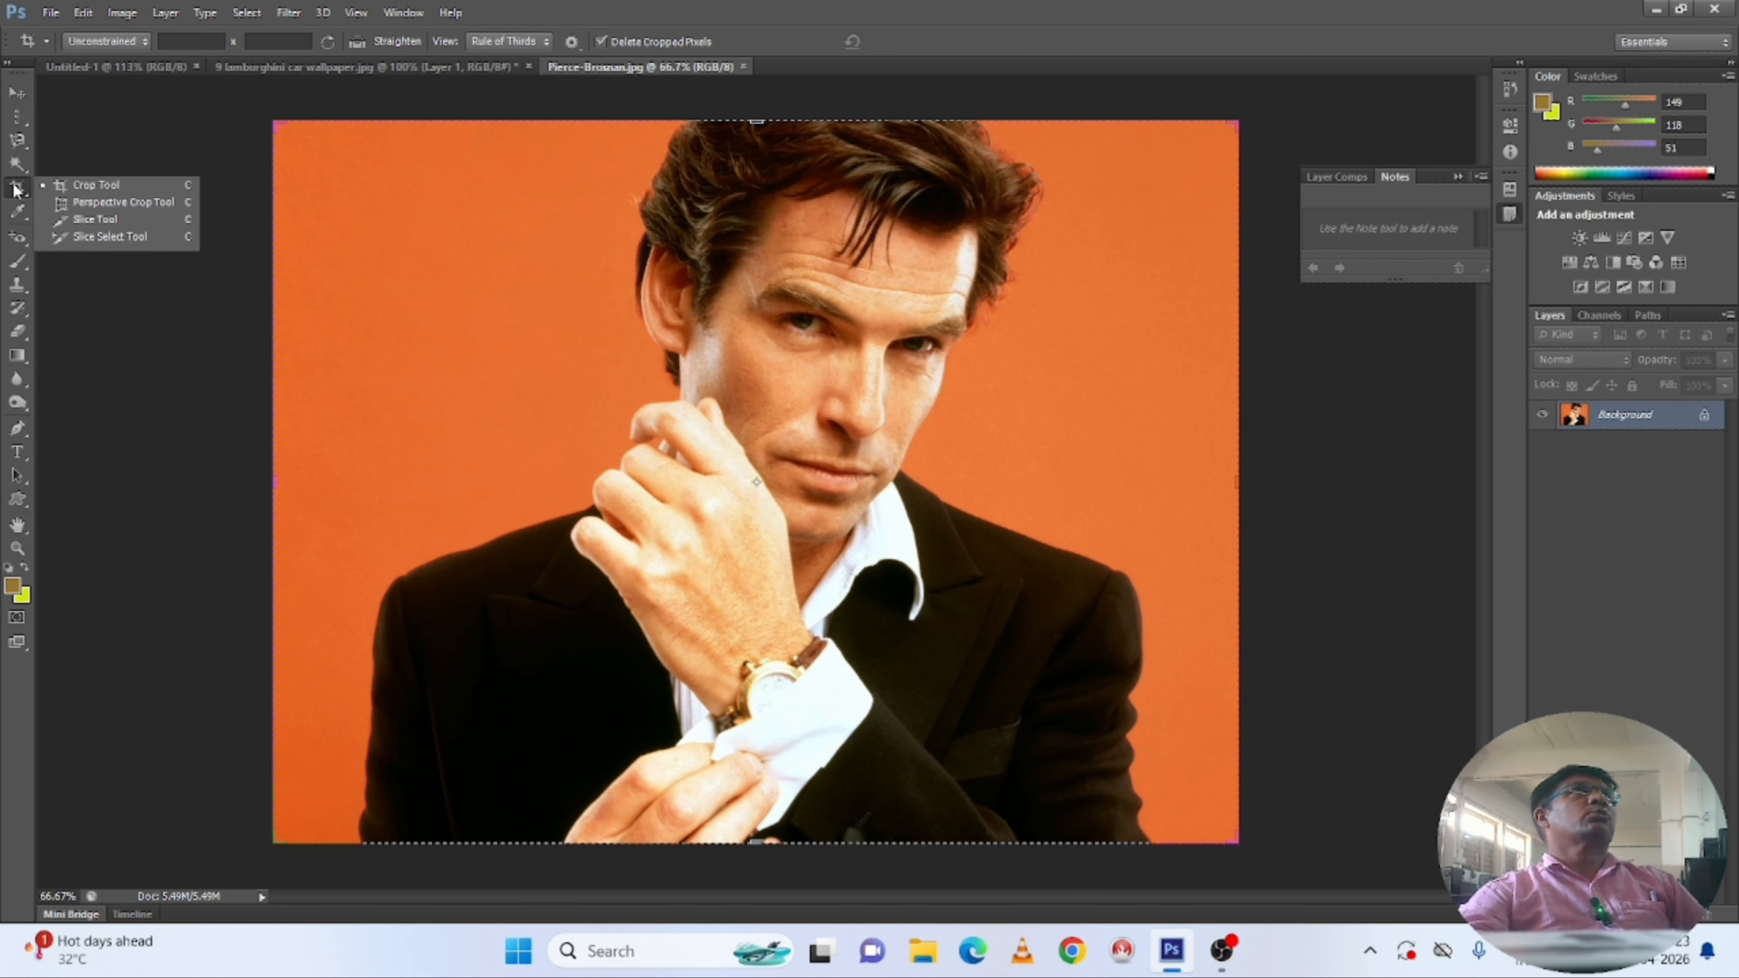
pyautogui.click(109, 203)
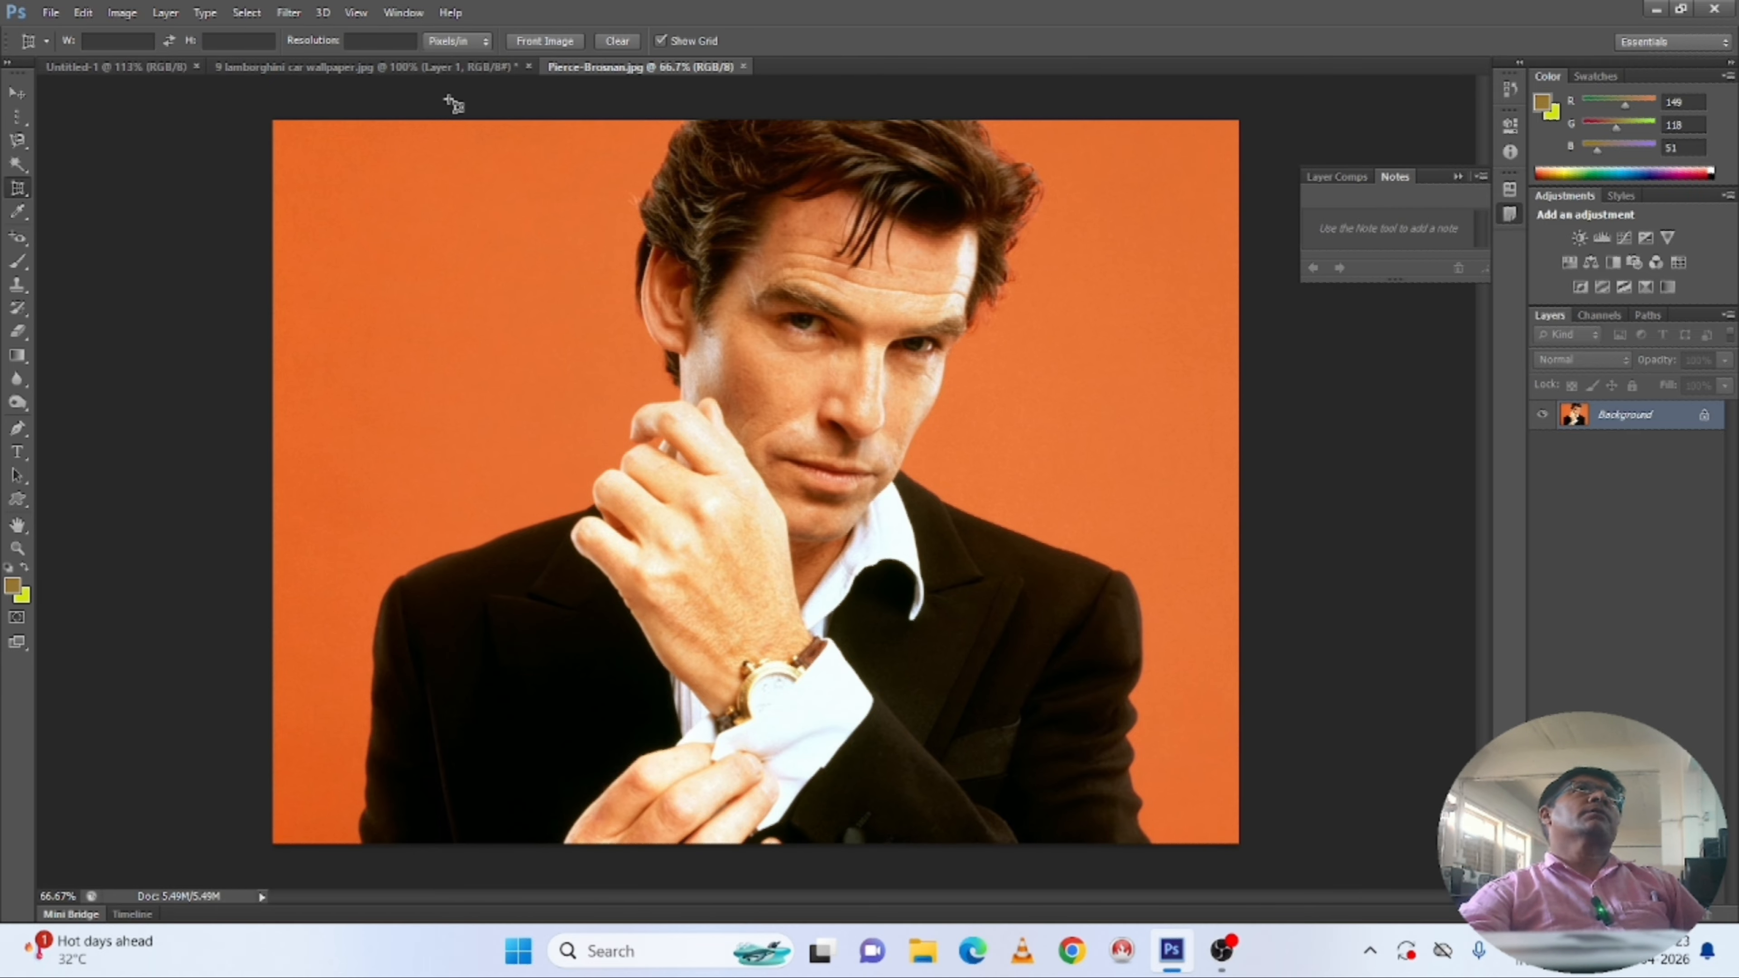
pyautogui.moveTo(416, 122); pyautogui.dragTo(1128, 699)
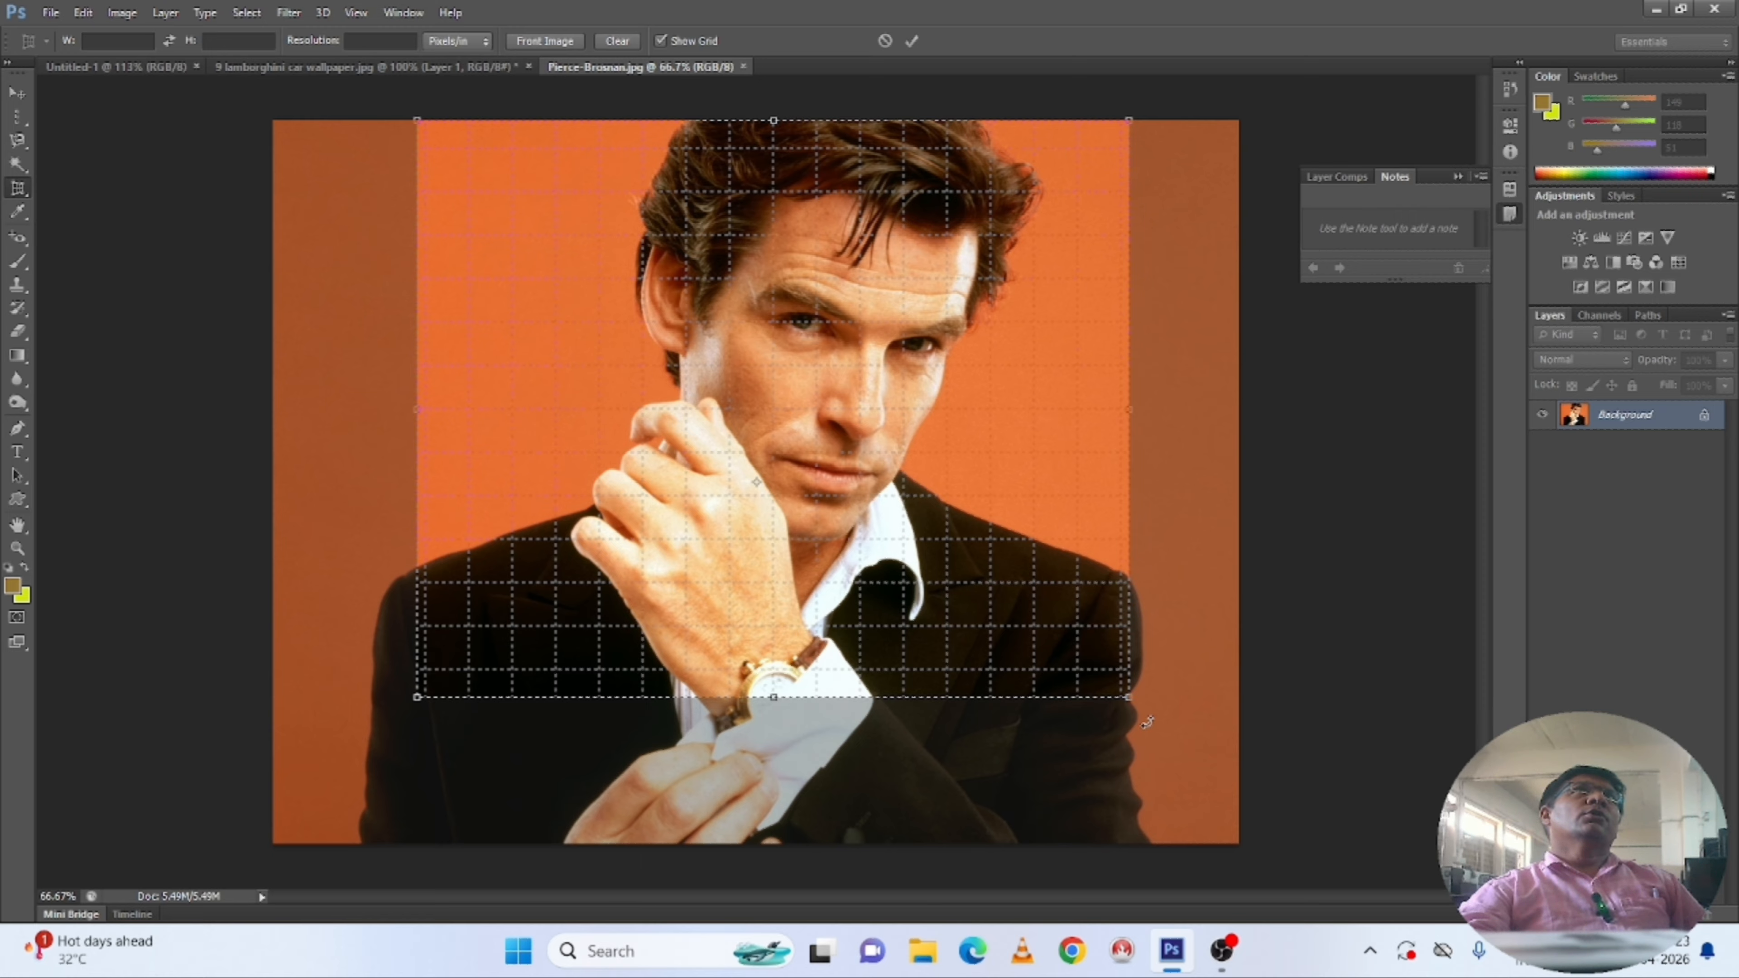
pyautogui.moveTo(1129, 700); pyautogui.dragTo(939, 541)
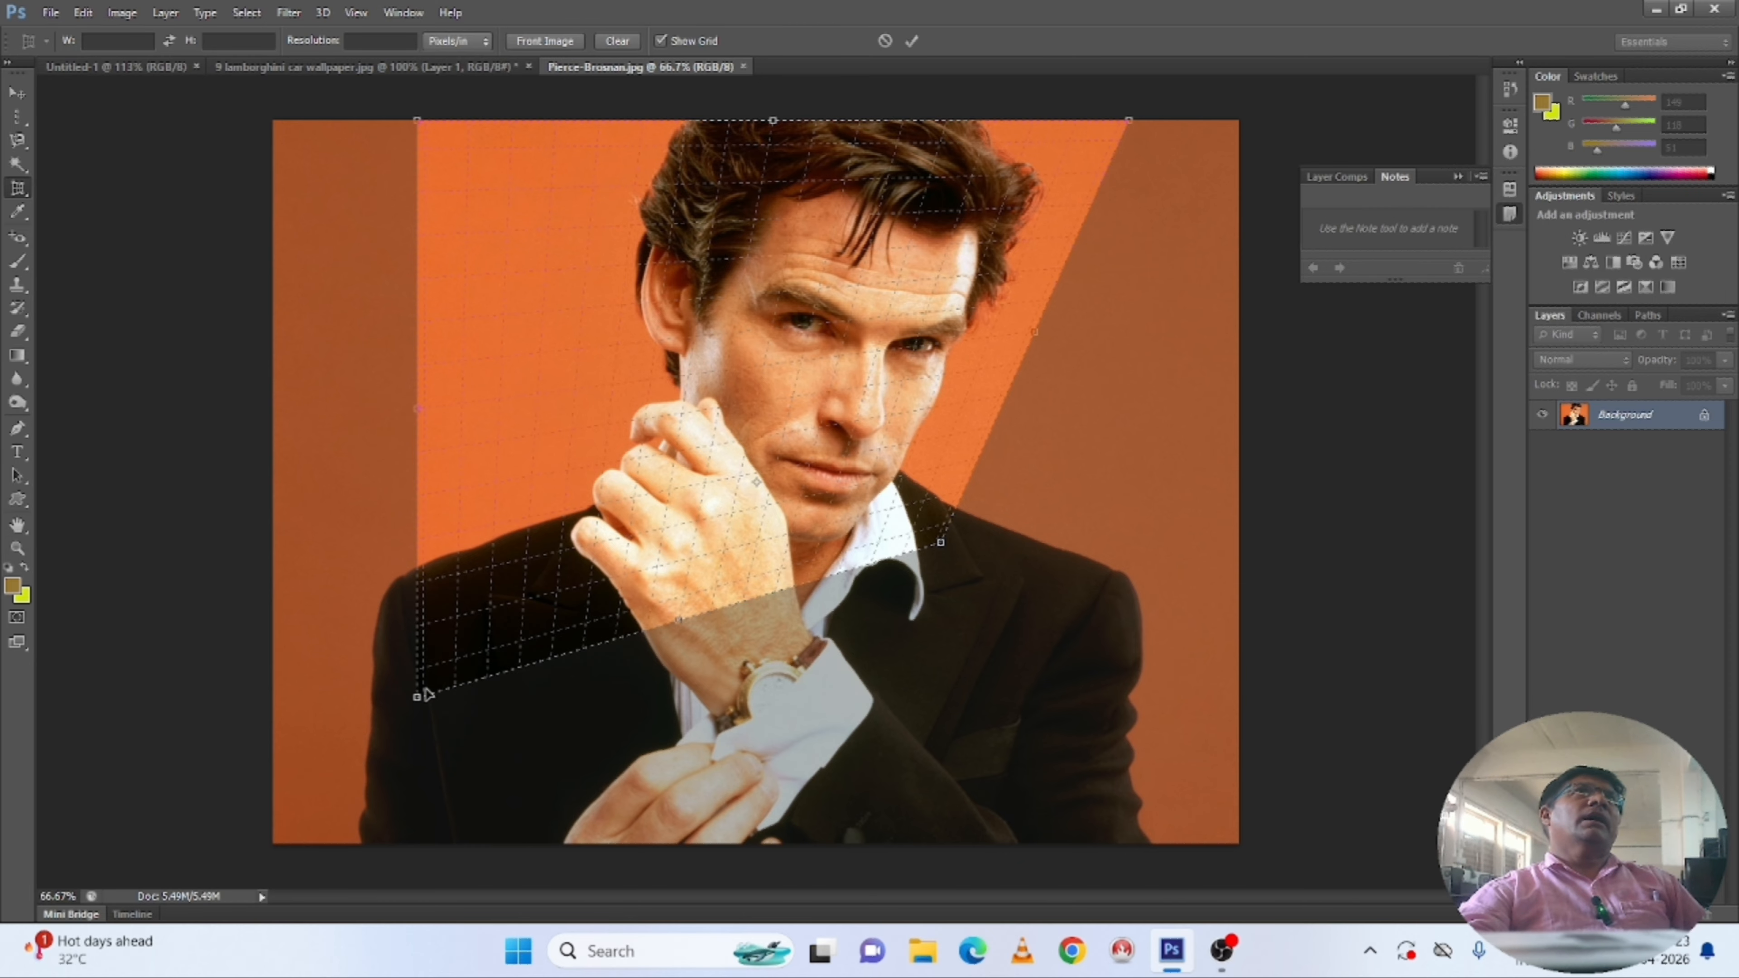
pyautogui.moveTo(418, 700)
pyautogui.mouseDown()
pyautogui.moveTo(562, 630)
pyautogui.moveTo(709, 593)
pyautogui.moveTo(729, 551)
pyautogui.moveTo(686, 570)
pyautogui.mouseUp()
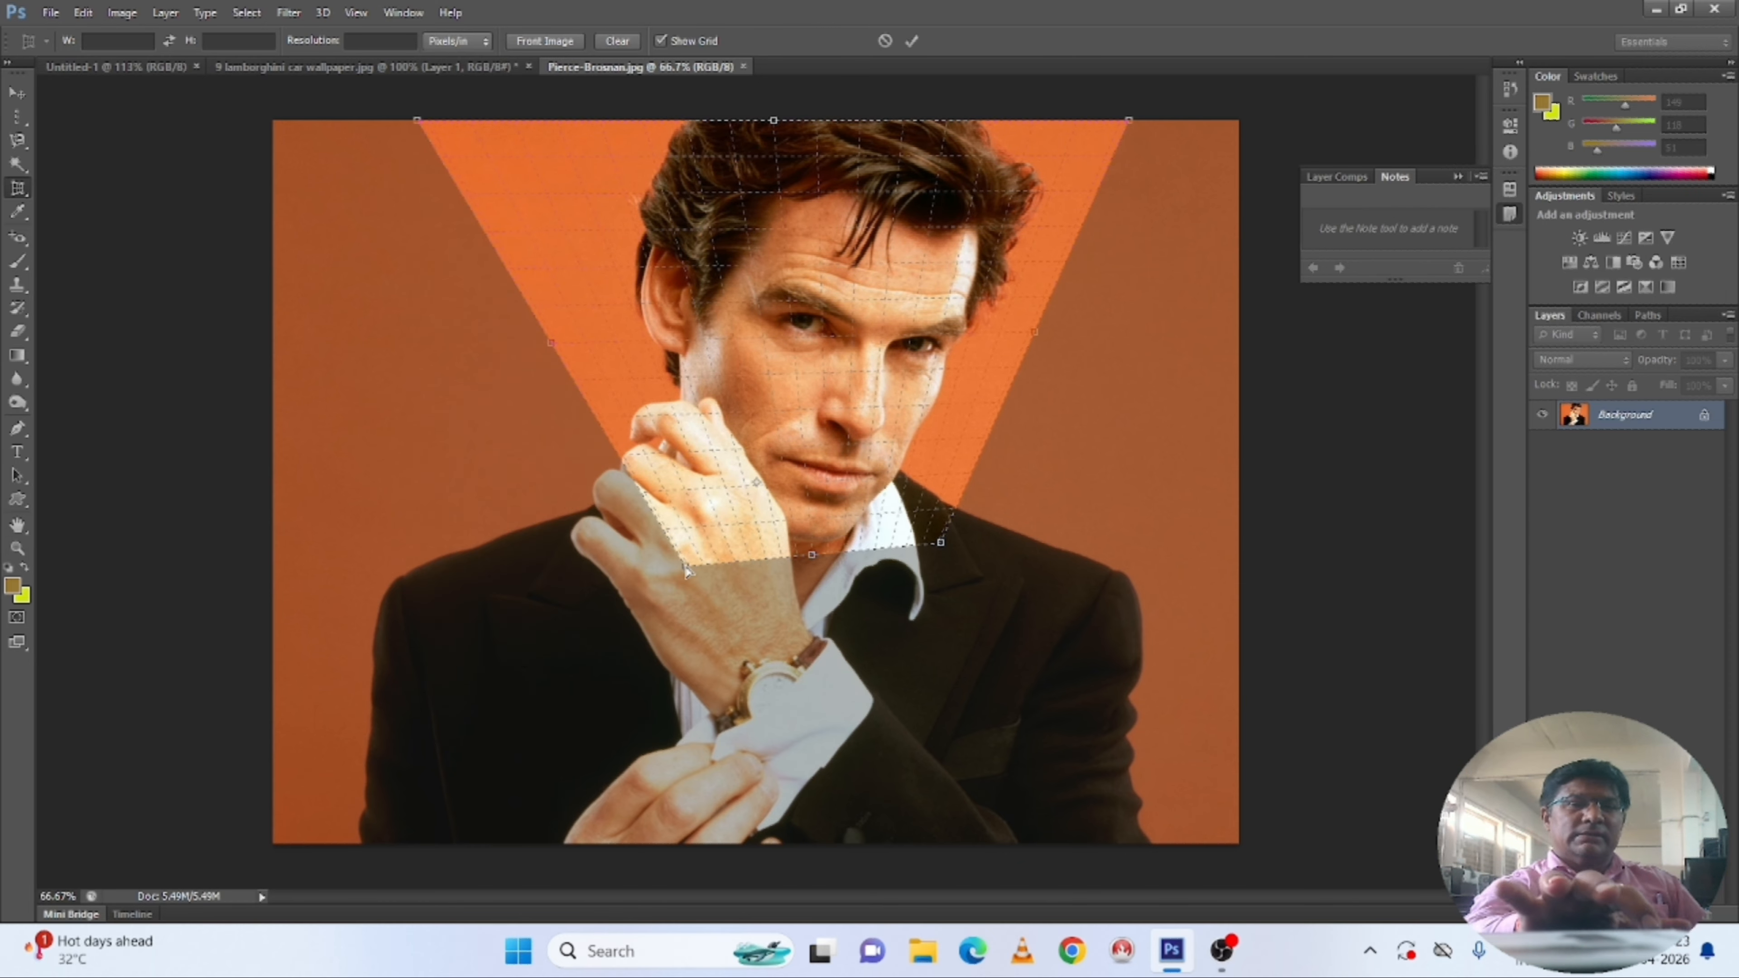
pyautogui.press('Return')
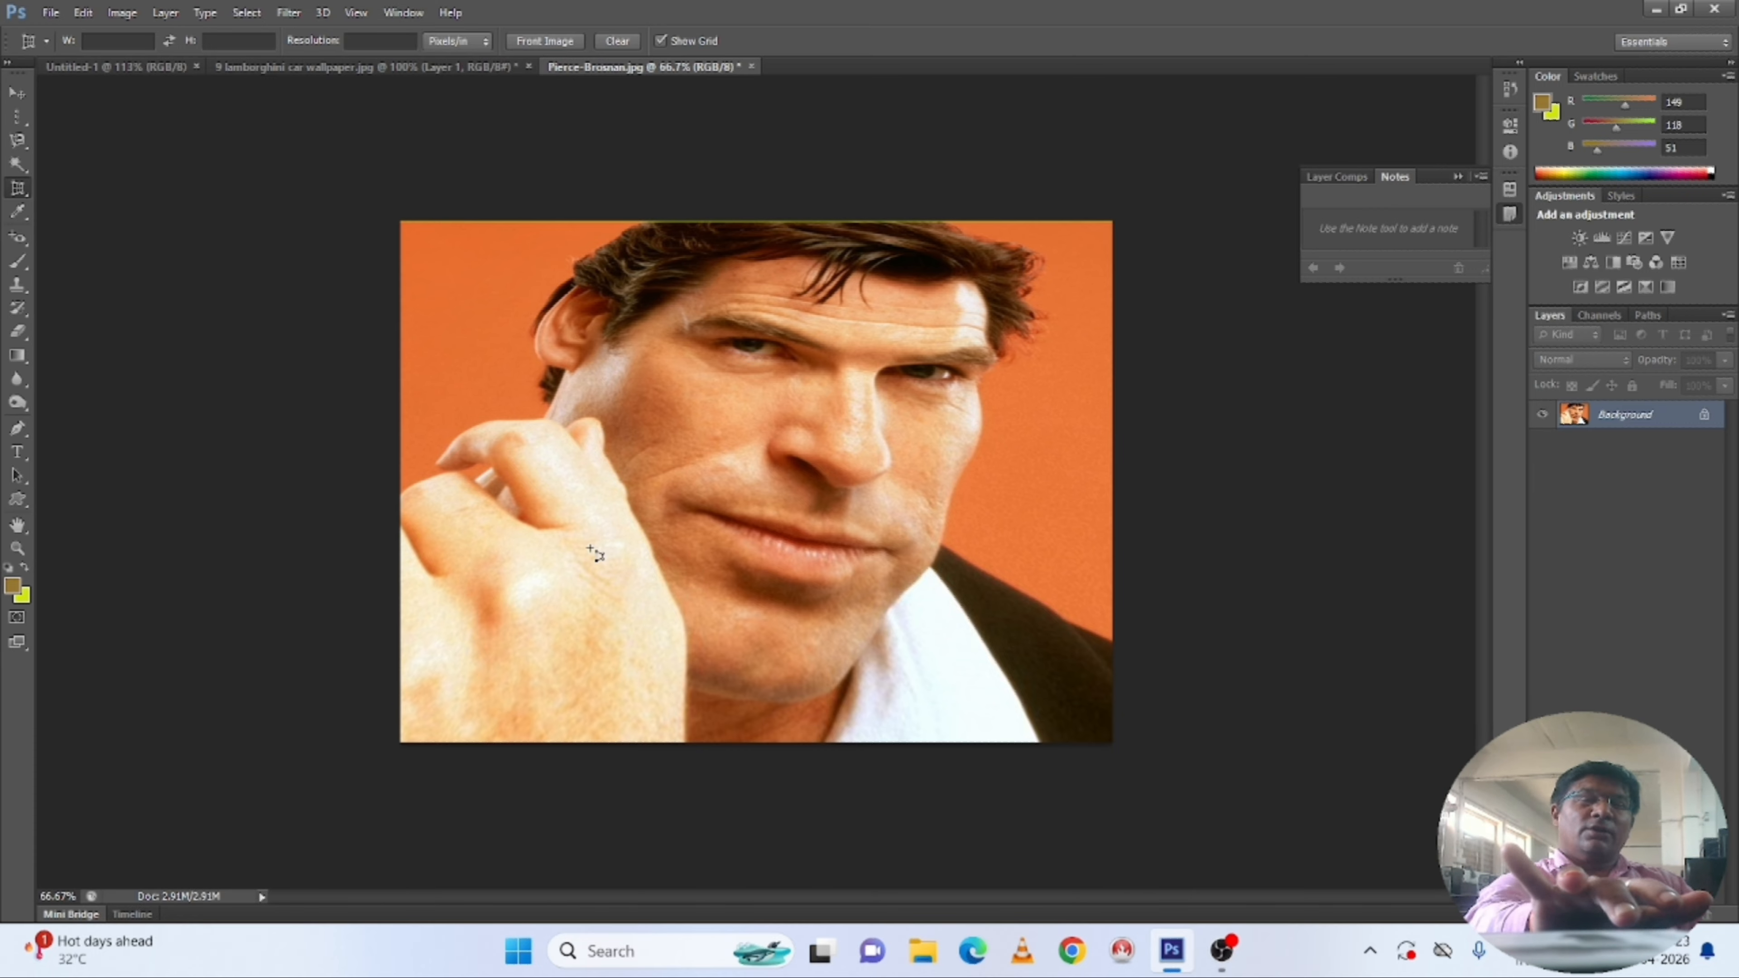
pyautogui.hotkey('ctrl', 'z')
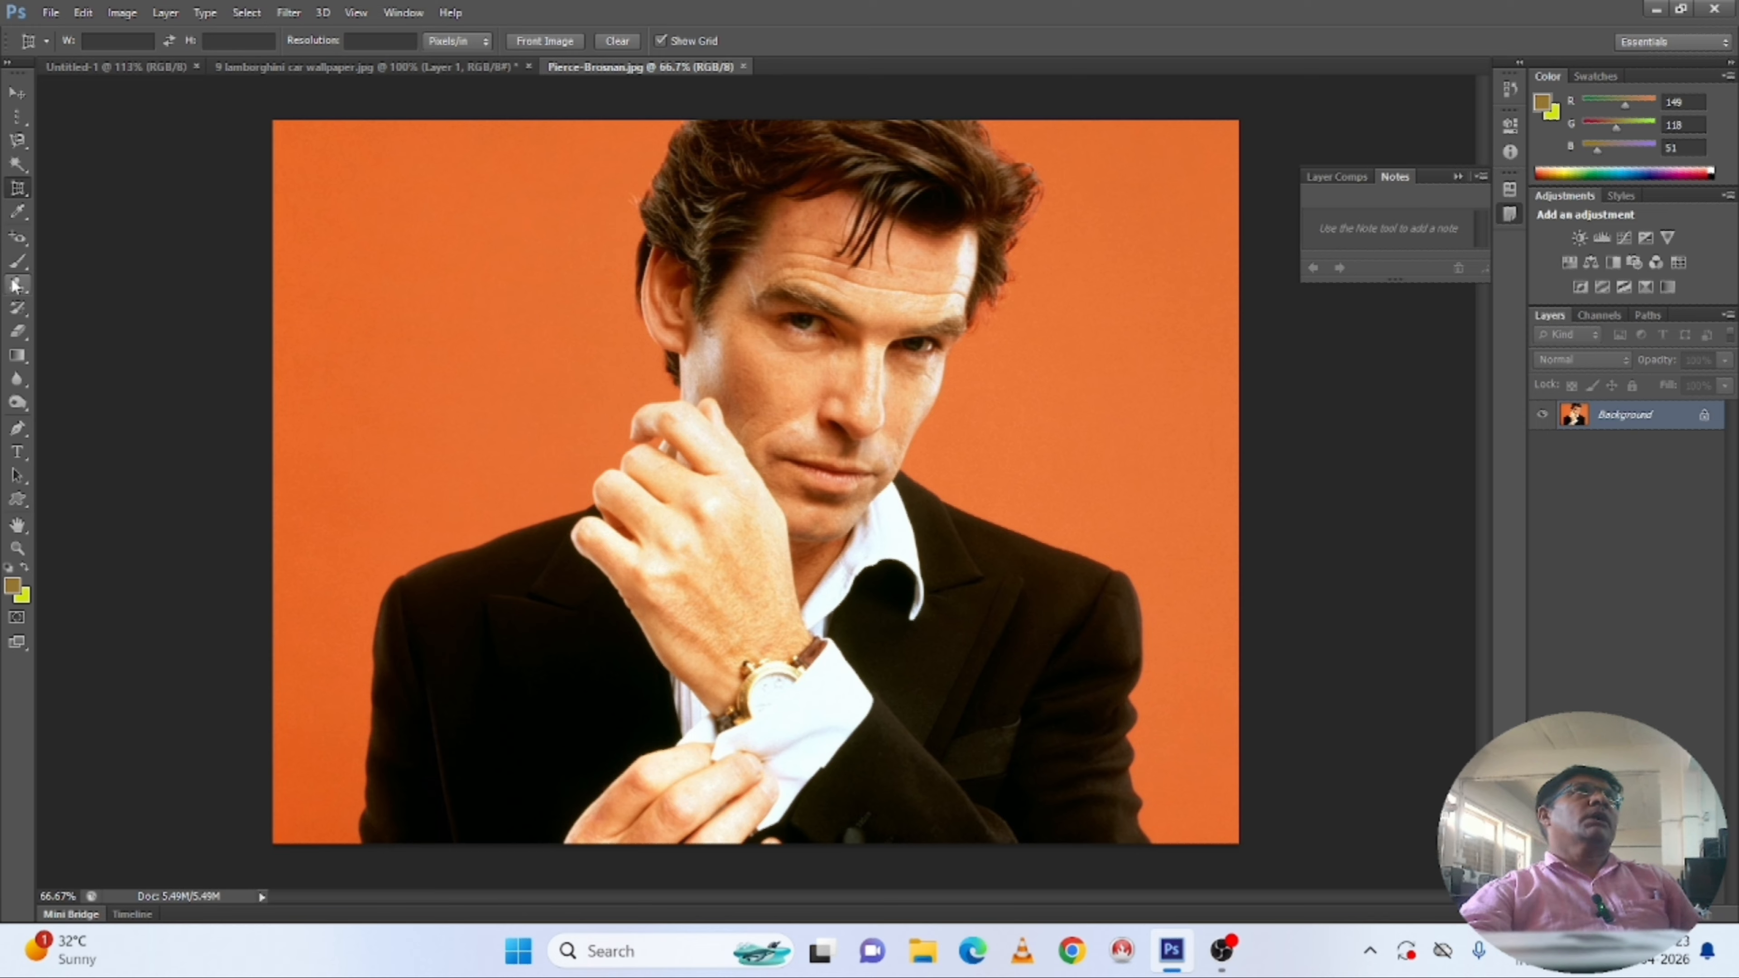
# Draw several rectangular slices across the man's face, backdrop and jacket with the Slice tool.
pyautogui.rightClick(20, 198)
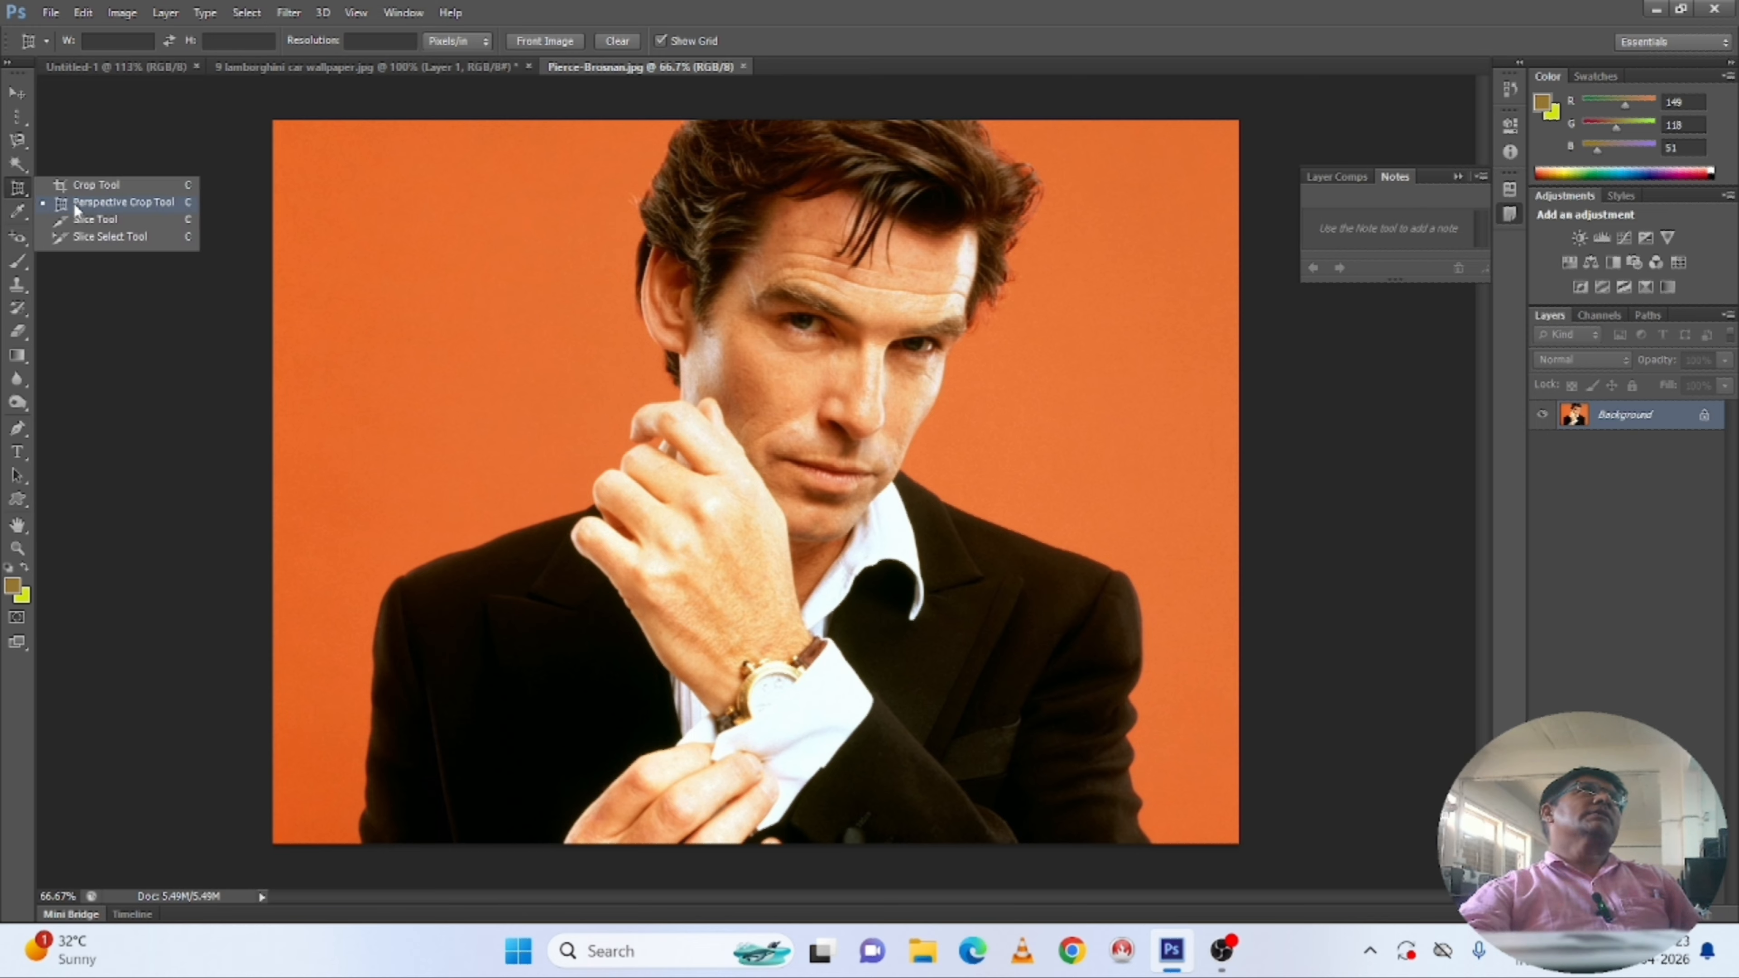
pyautogui.click(119, 221)
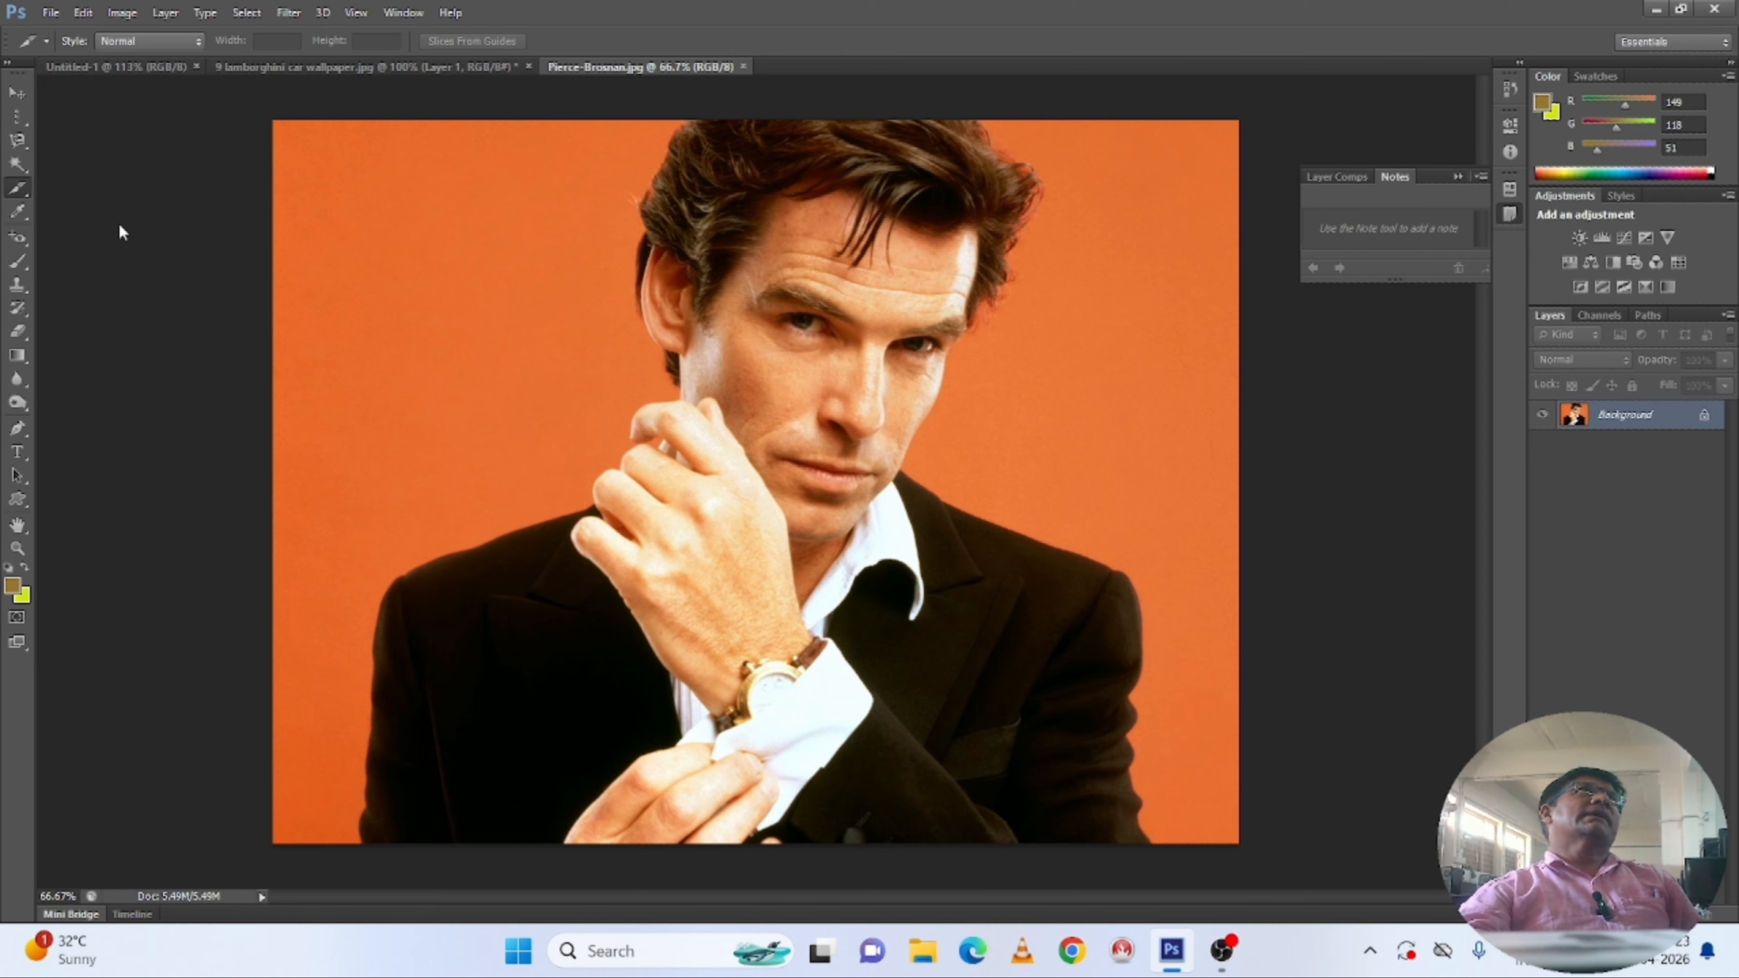
pyautogui.moveTo(317, 249); pyautogui.dragTo(791, 322)
pyautogui.moveTo(522, 388)
pyautogui.mouseDown()
pyautogui.moveTo(656, 415)
pyautogui.moveTo(885, 419)
pyautogui.mouseUp()
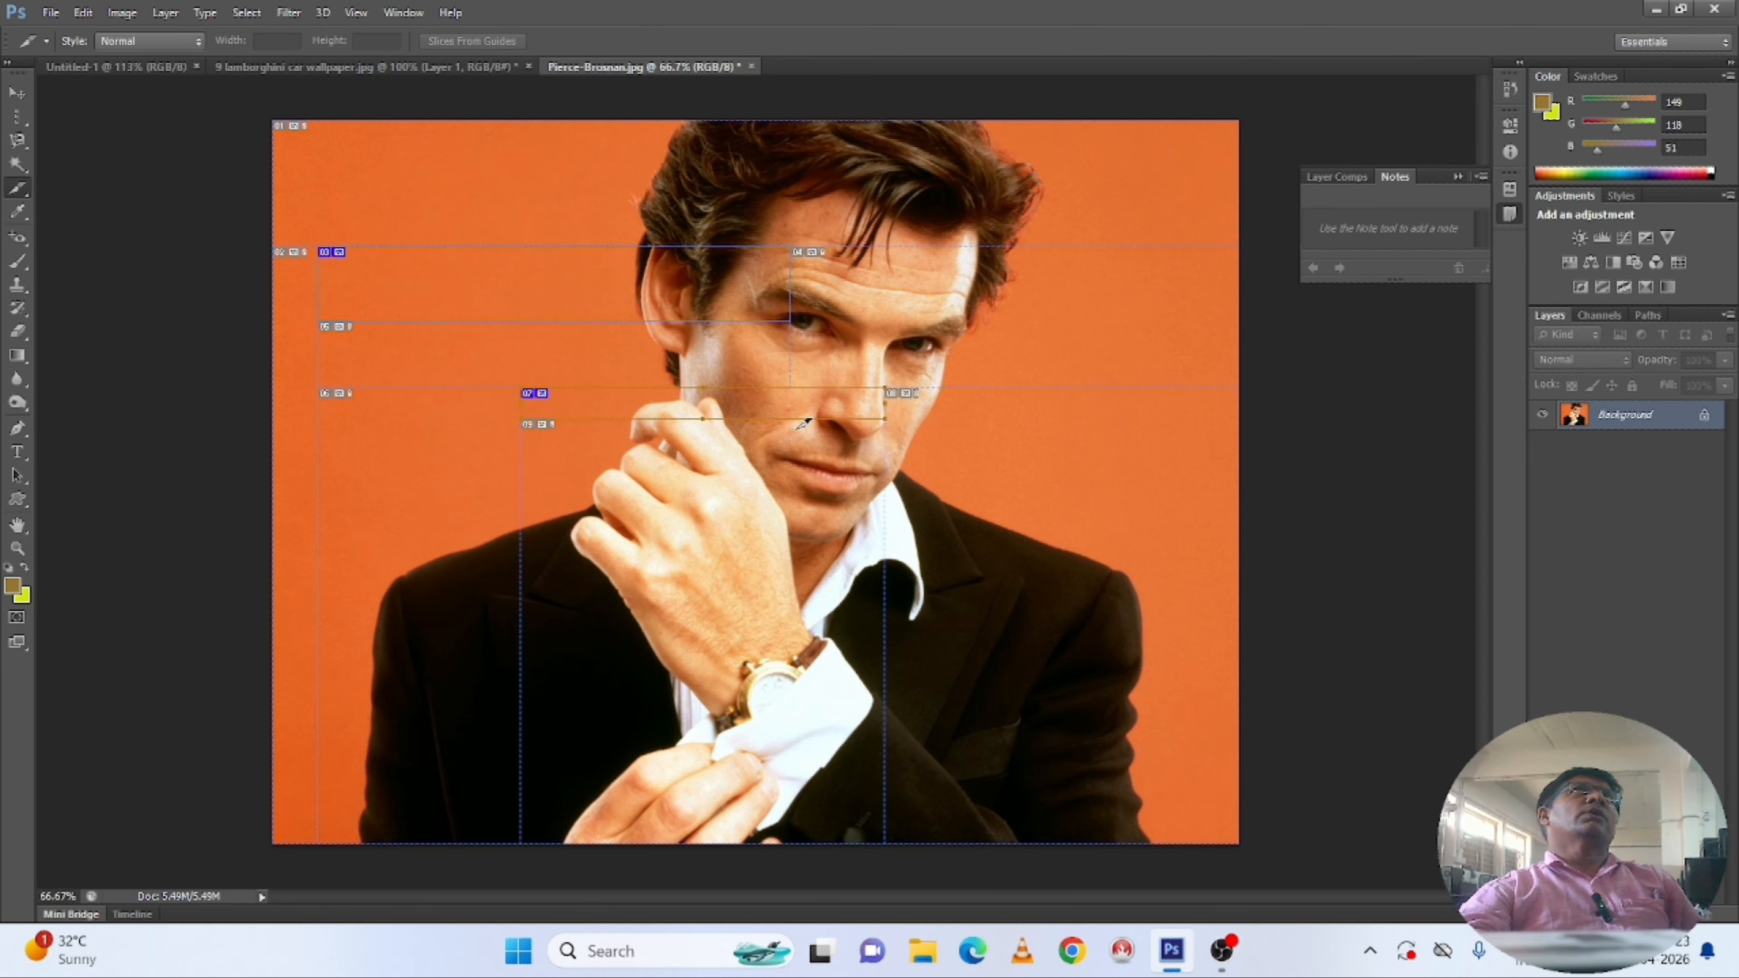
pyautogui.moveTo(861, 302); pyautogui.dragTo(861, 486)
pyautogui.moveTo(979, 657); pyautogui.dragTo(1119, 668)
pyautogui.moveTo(1000, 738)
pyautogui.mouseDown()
pyautogui.moveTo(952, 761)
pyautogui.moveTo(791, 766)
pyautogui.mouseUp()
pyautogui.moveTo(679, 659); pyautogui.dragTo(677, 663)
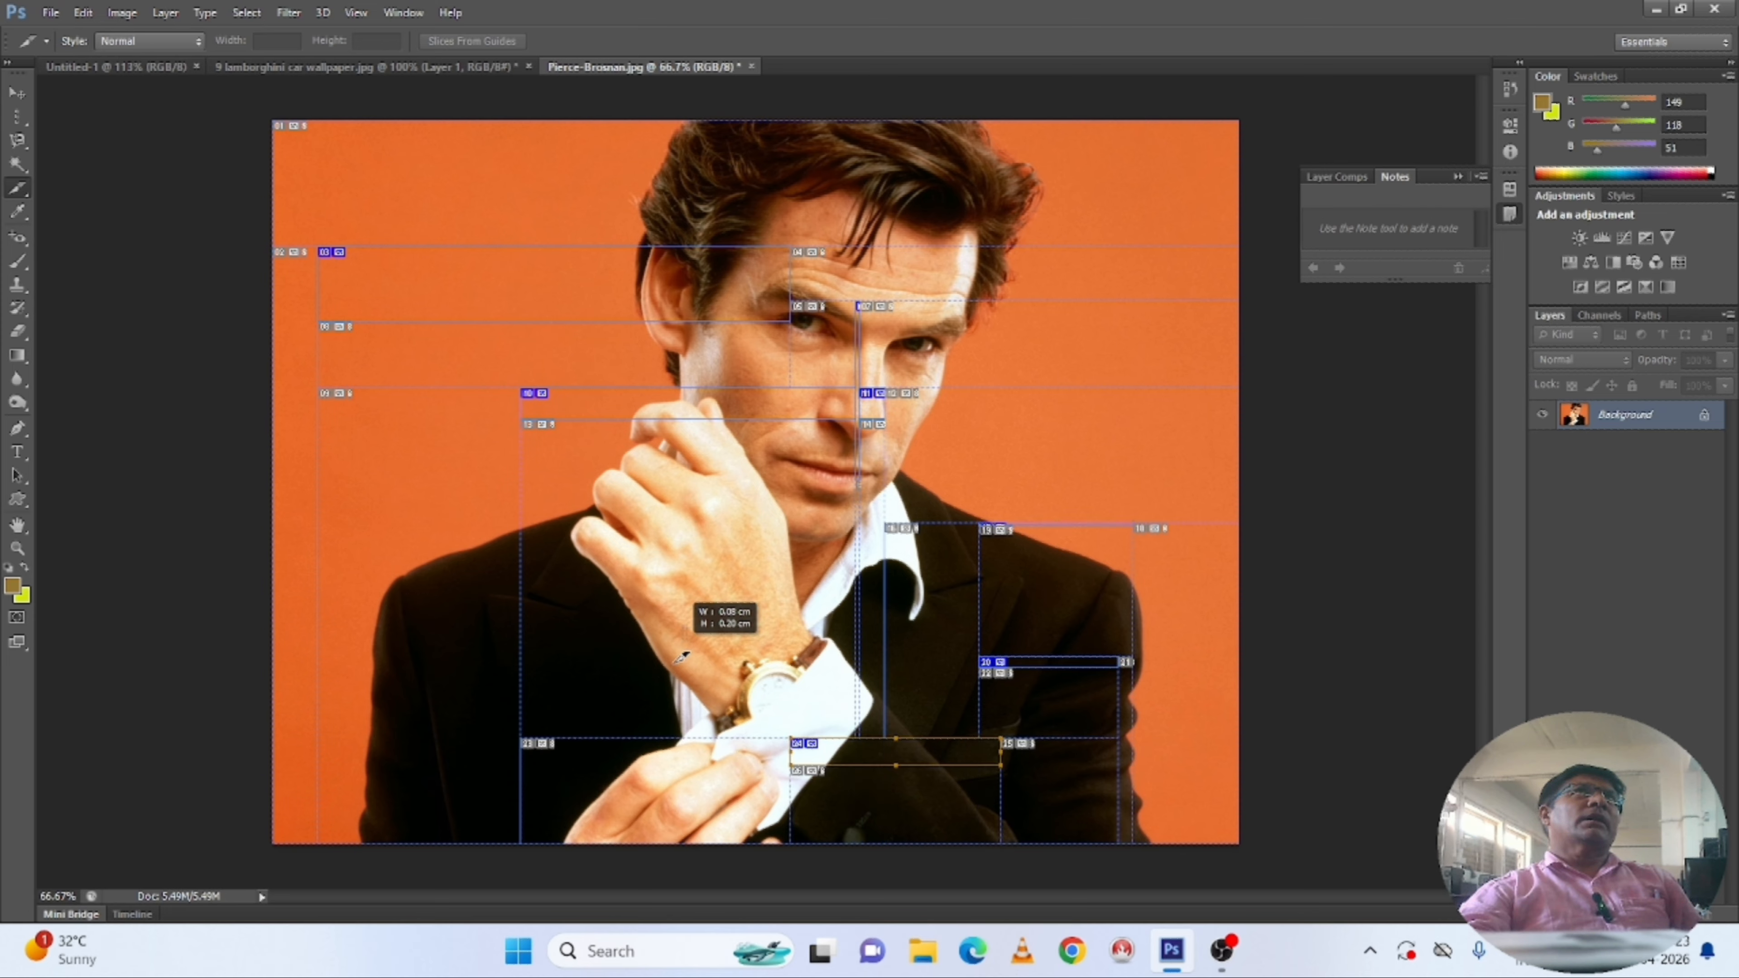